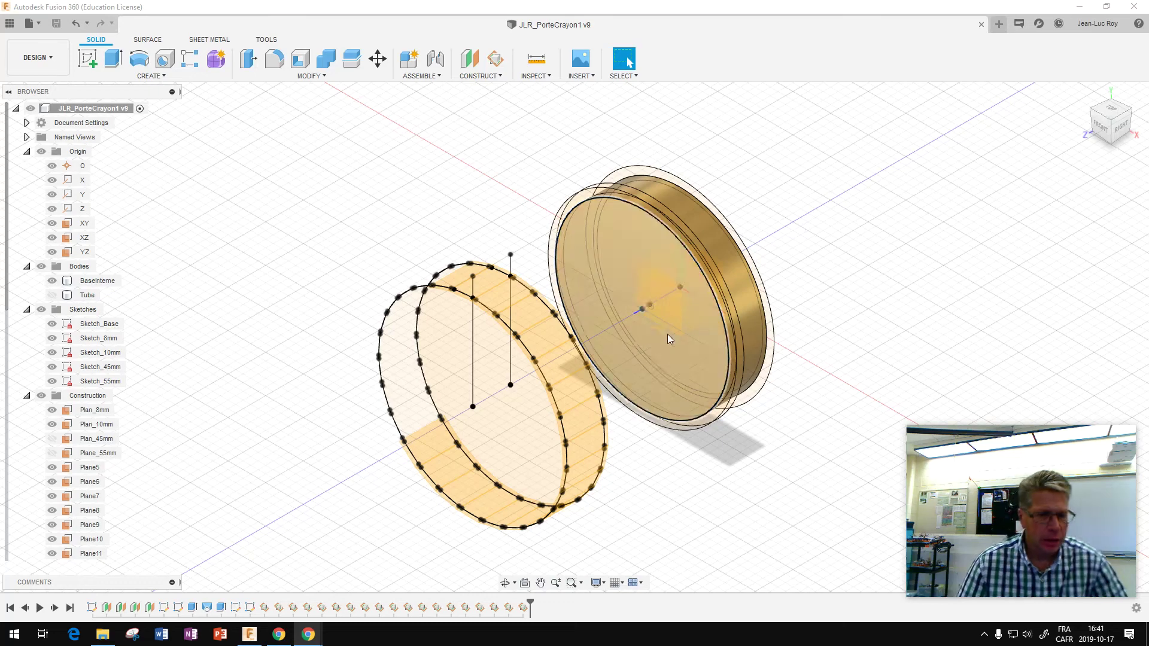
Orbit to a left side view of the tube cap and orange ring band, then zoom in.
click(506, 584)
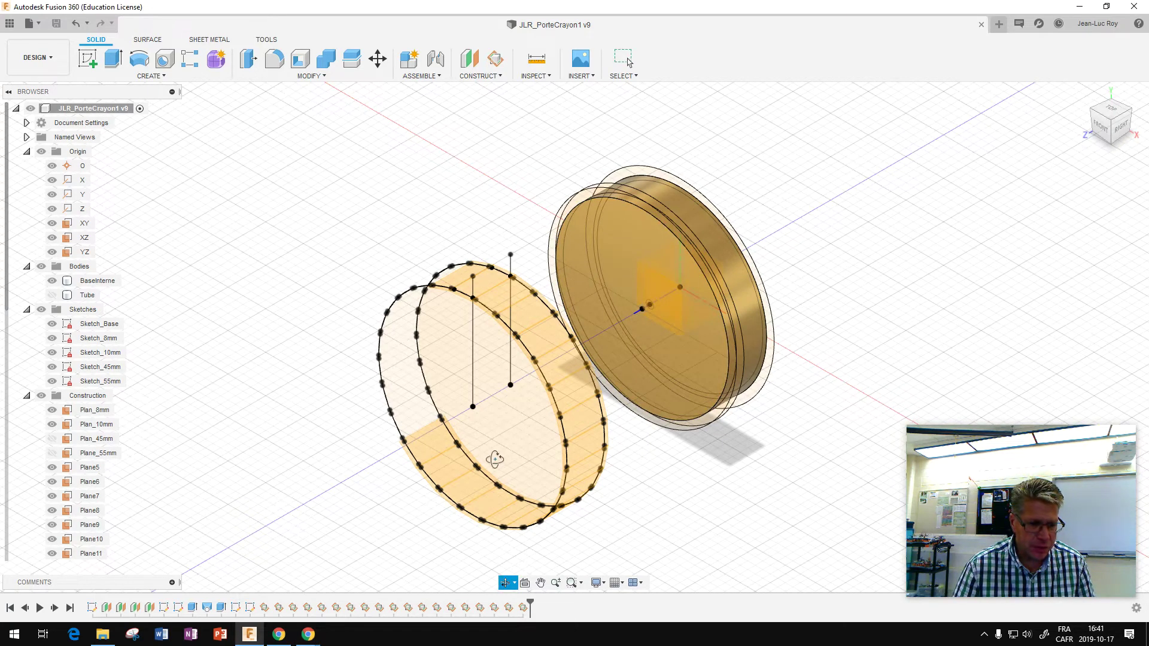
mouse_move(484, 454)
mouse_down()
mouse_move(615, 384)
mouse_move(590, 348)
mouse_move(592, 359)
mouse_up()
key(Escape)
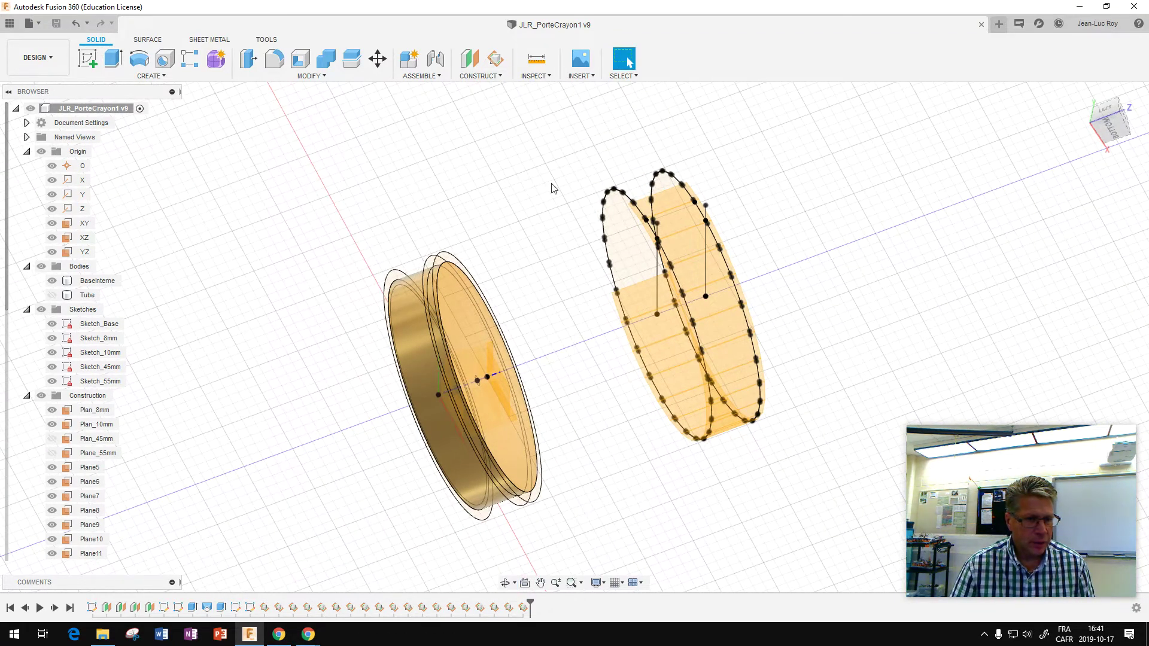
scroll(598, 207, up, 2)
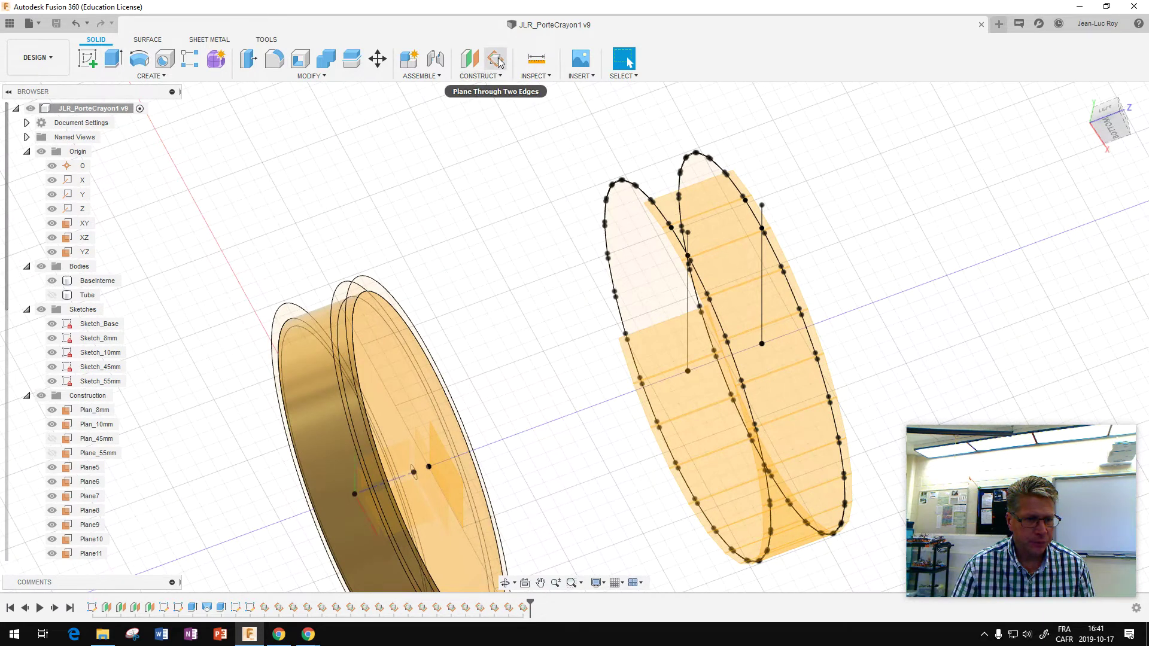
click(496, 60)
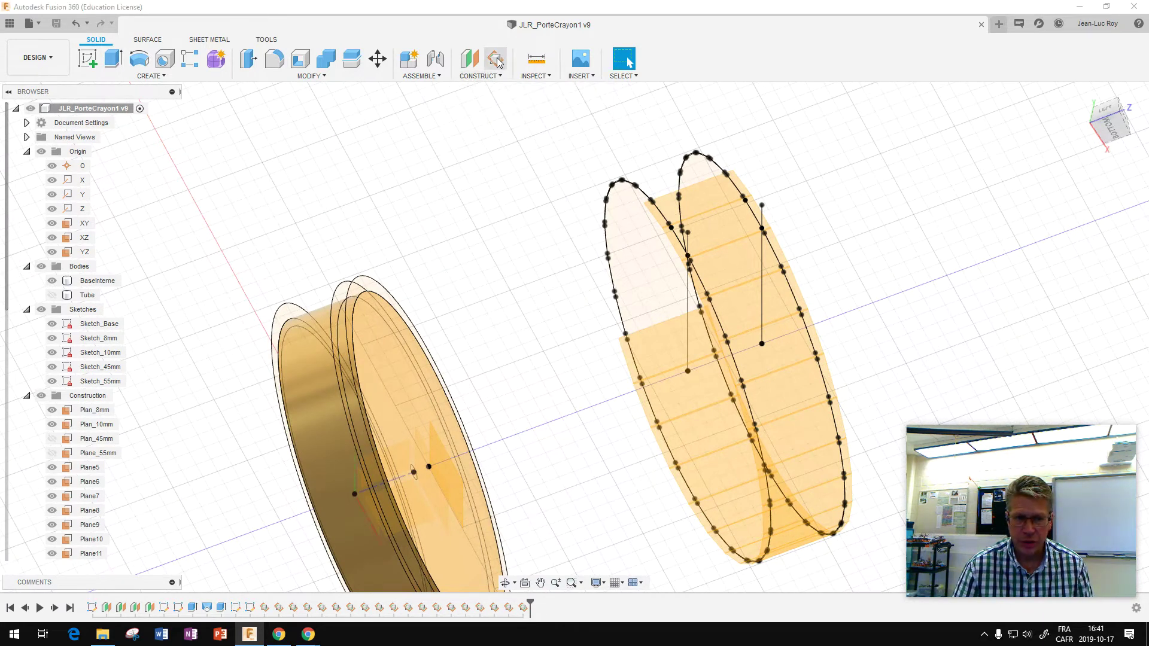
Create a construction plane through the first pair of adjacent vertical band edges.
click(696, 293)
click(620, 313)
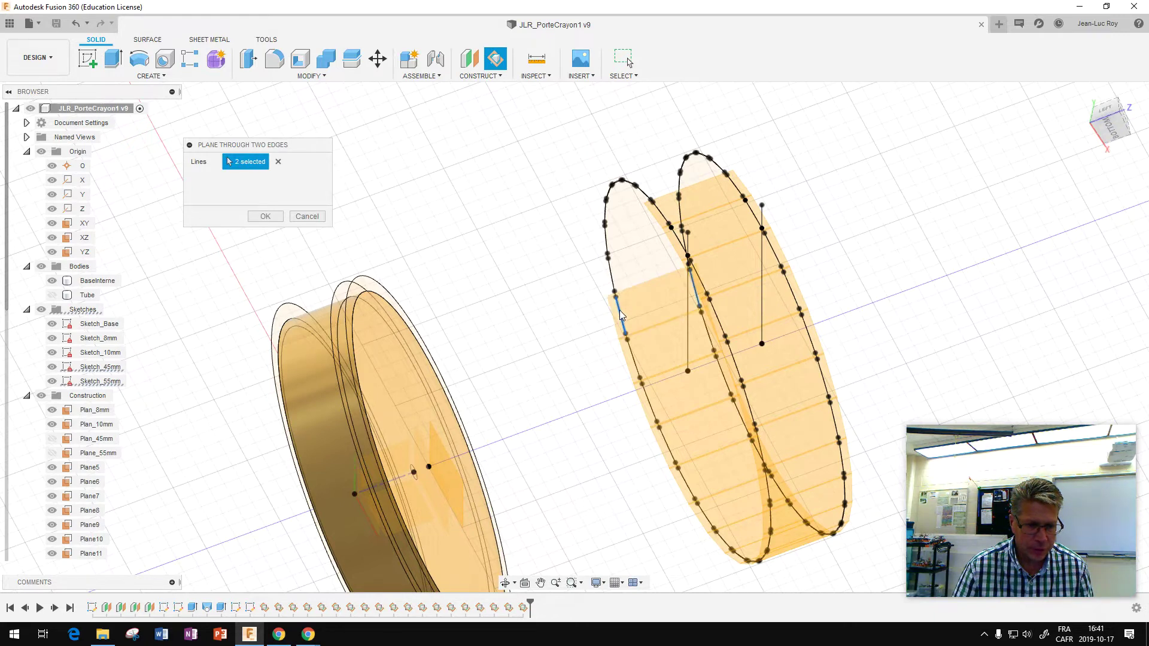
scroll(118, 516, down, 1)
scroll(91, 501, down, 3)
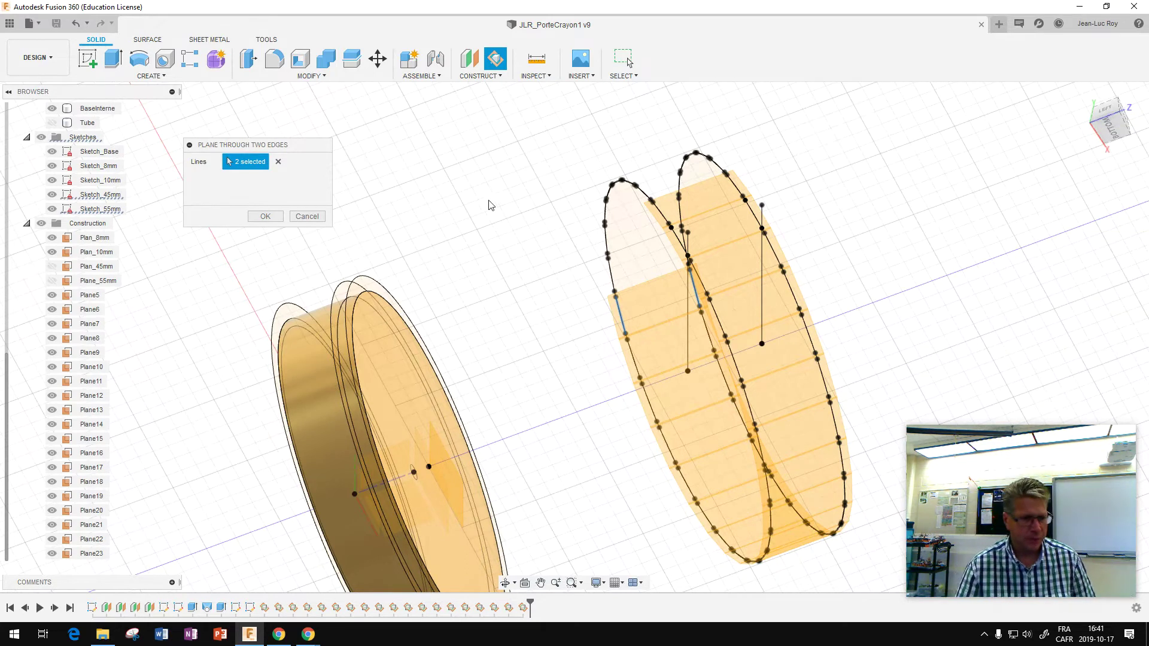
click(265, 216)
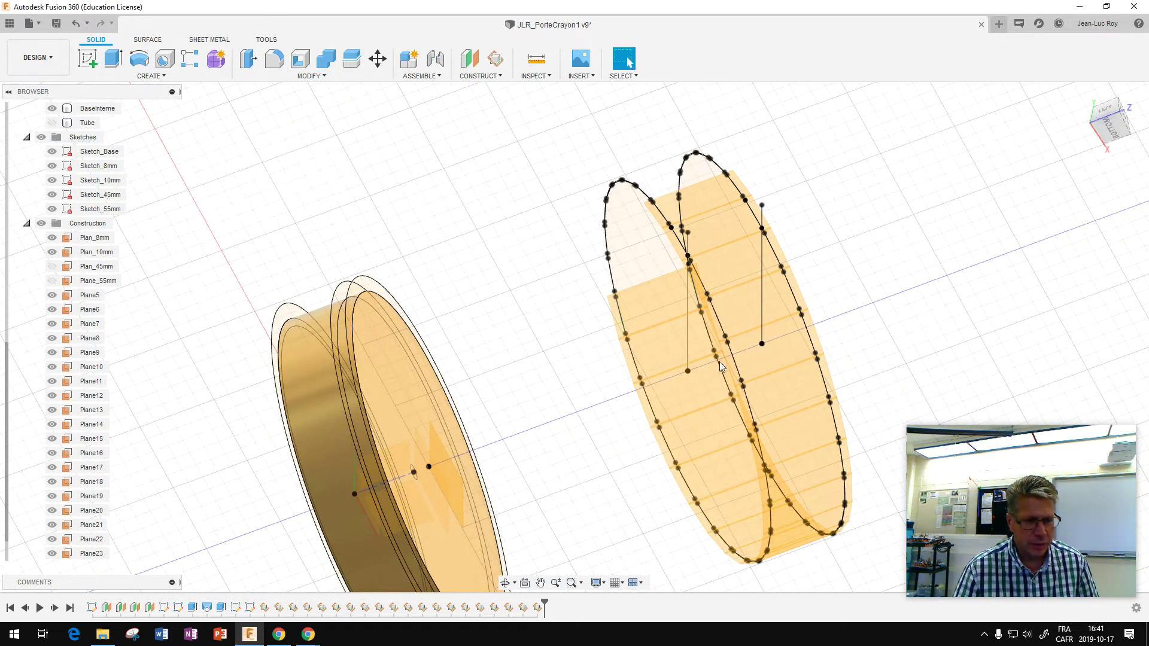
Create a second construction plane through the next pair of adjacent edges.
click(495, 58)
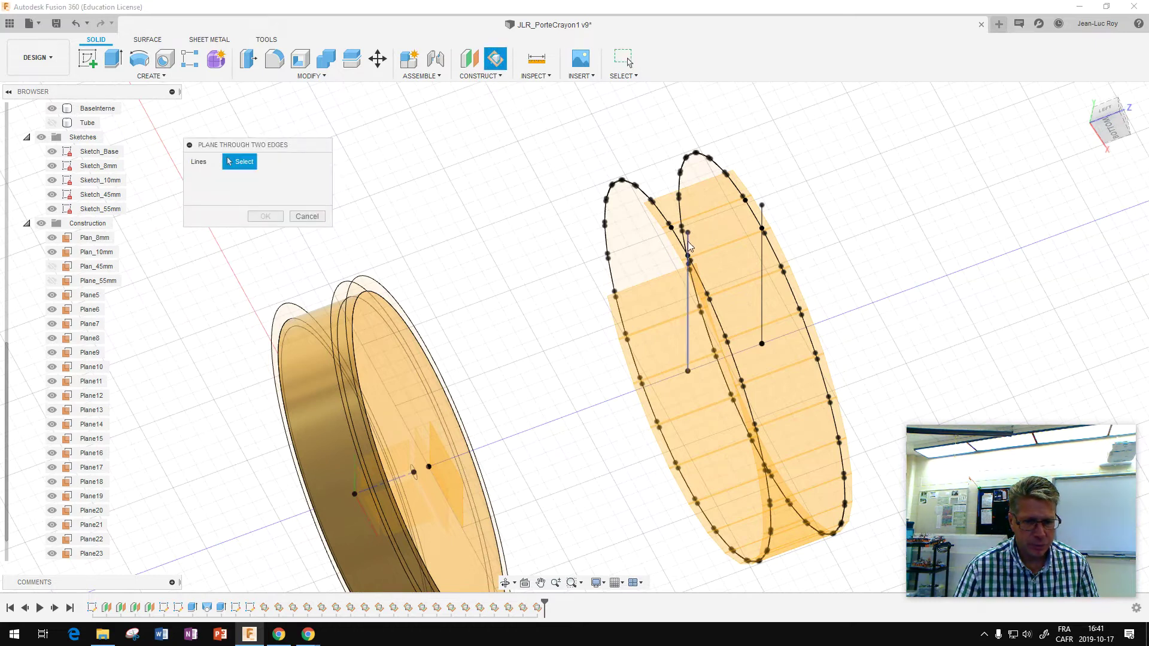
click(687, 246)
click(611, 275)
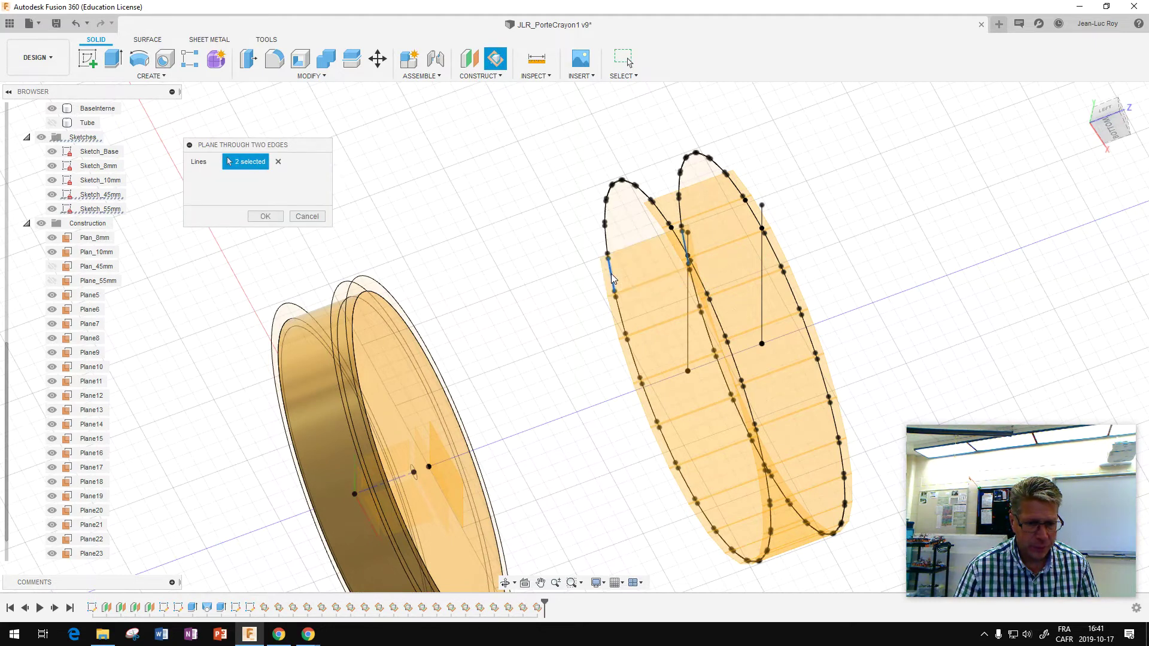
click(265, 217)
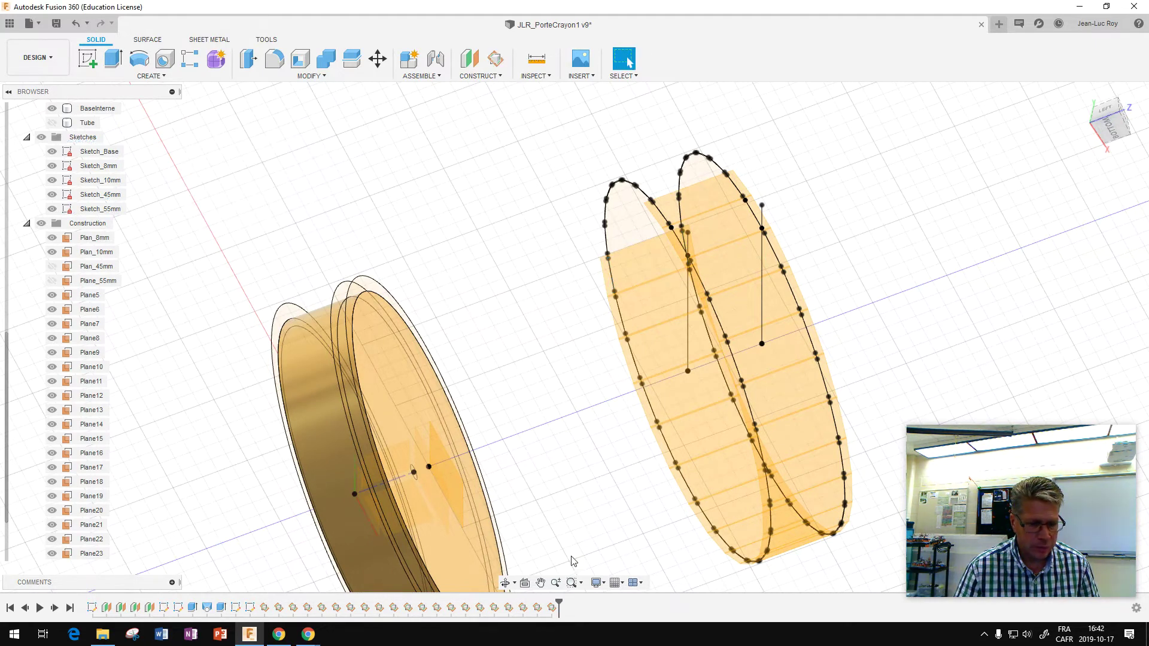
click(505, 583)
drag(589, 344, 584, 387)
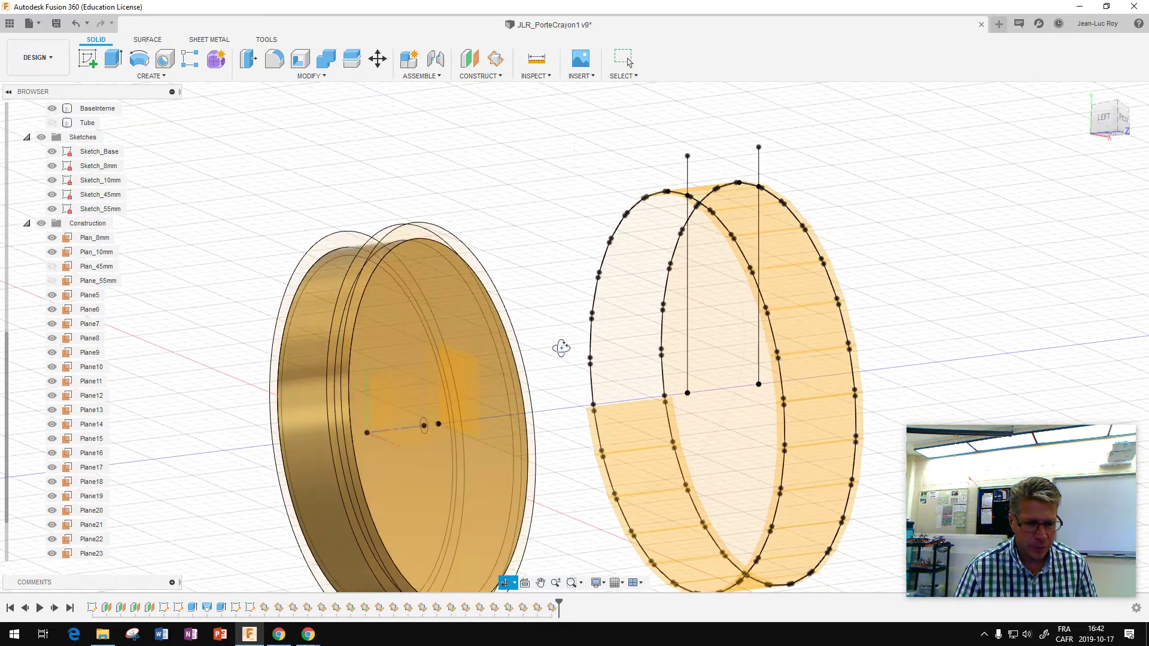
Add a construction plane through two adjacent edges at the lower part of the band.
right_click(533, 206)
click(576, 215)
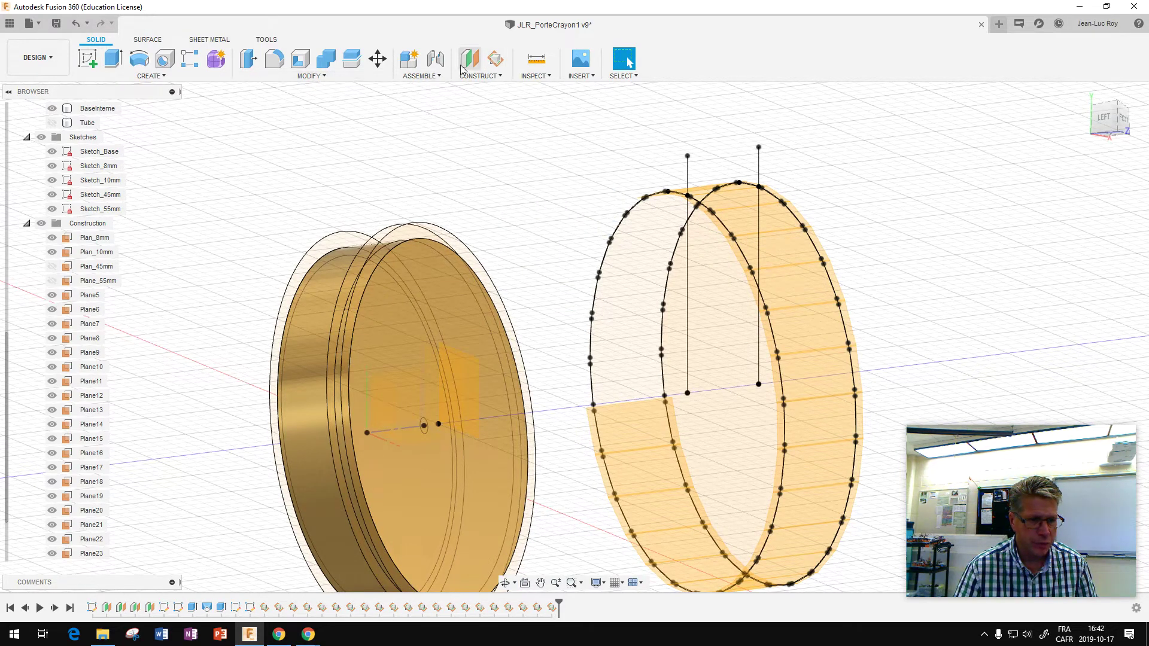
click(496, 60)
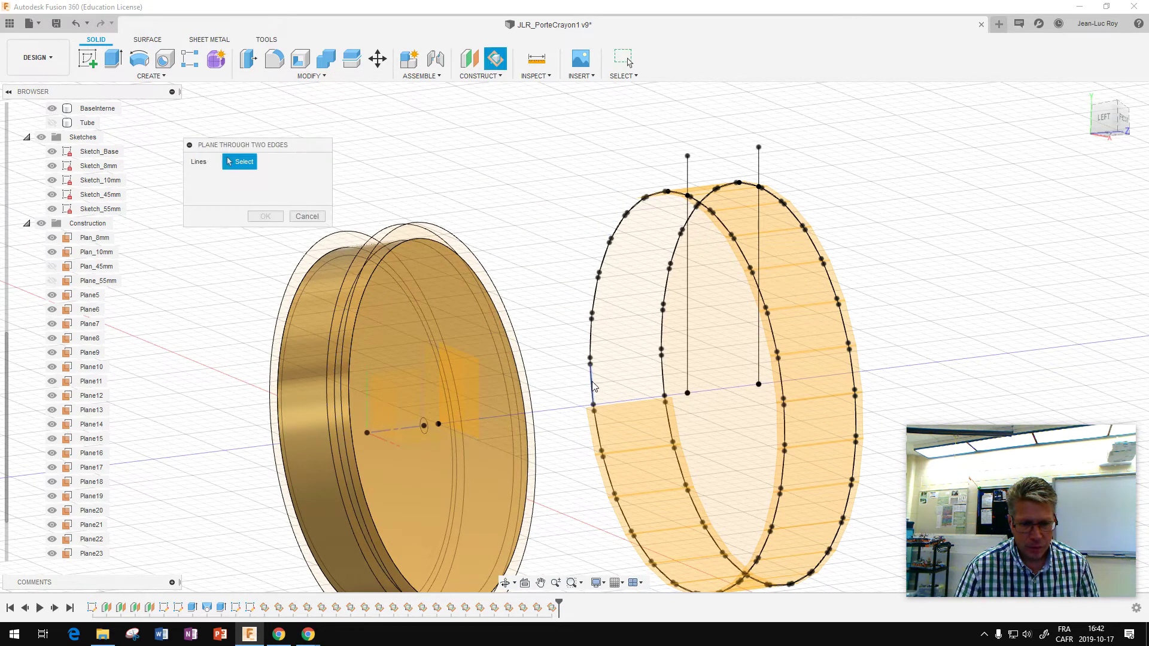
click(664, 379)
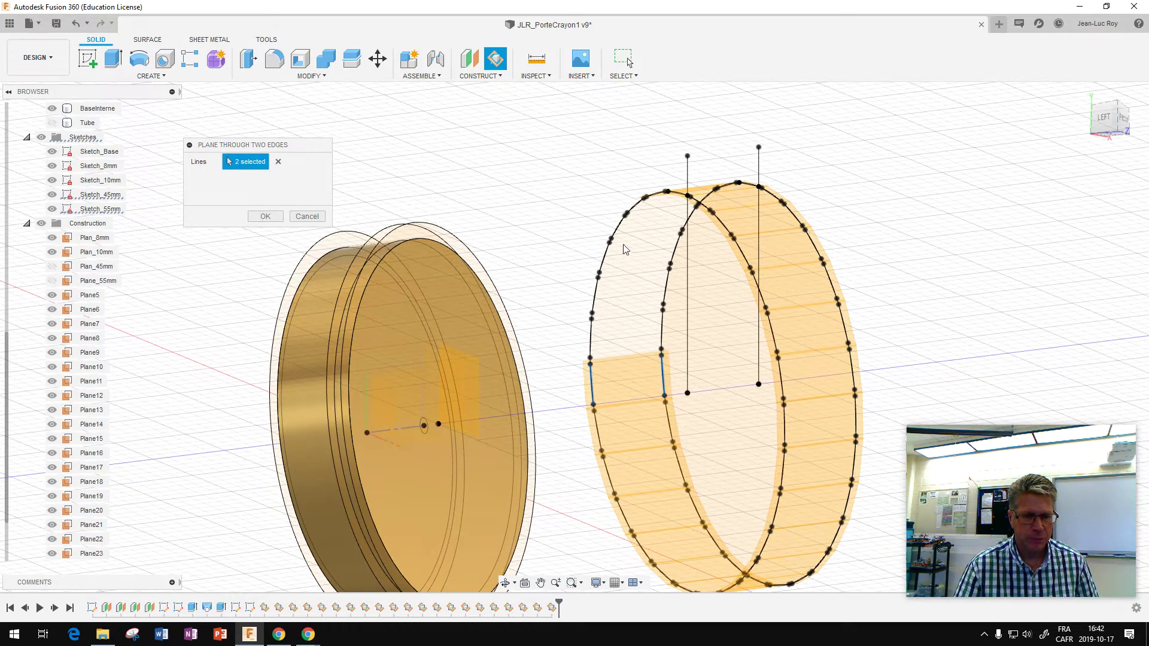
click(259, 218)
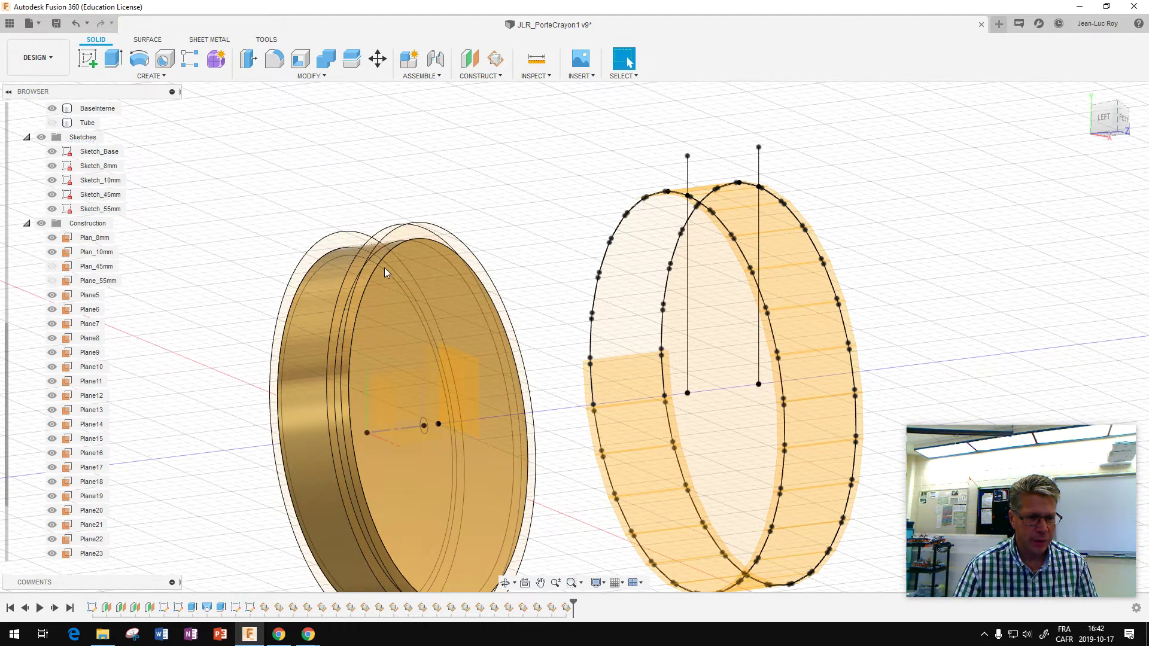
Add two more planes through adjacent edge pairs further up the ring.
click(493, 61)
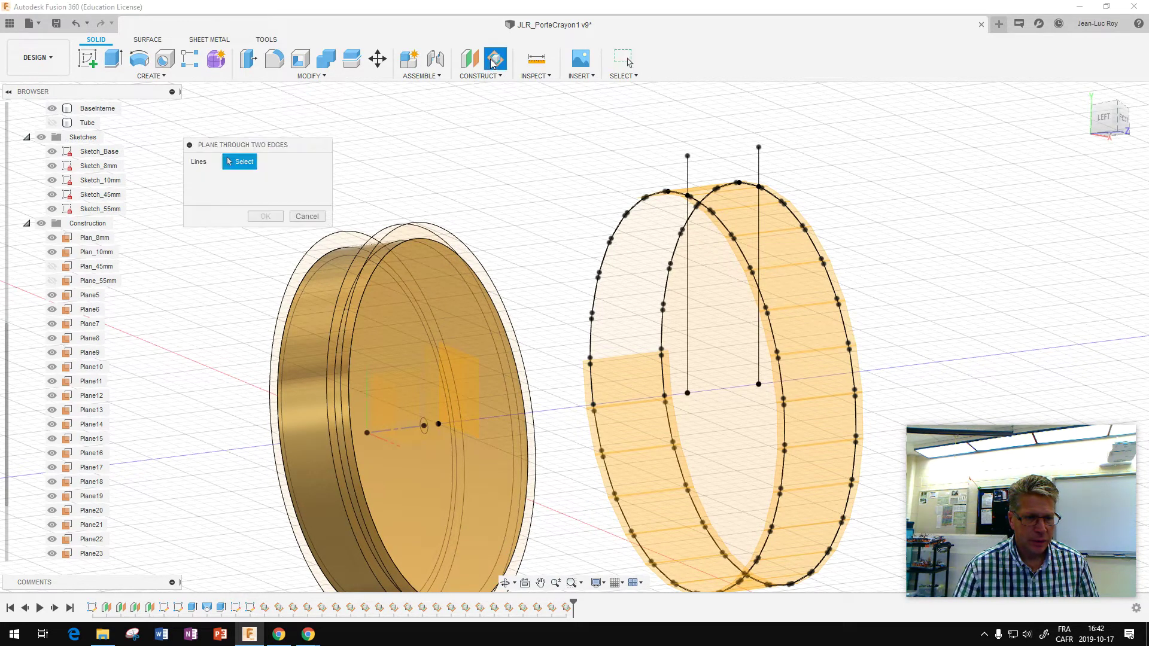
click(593, 338)
click(663, 333)
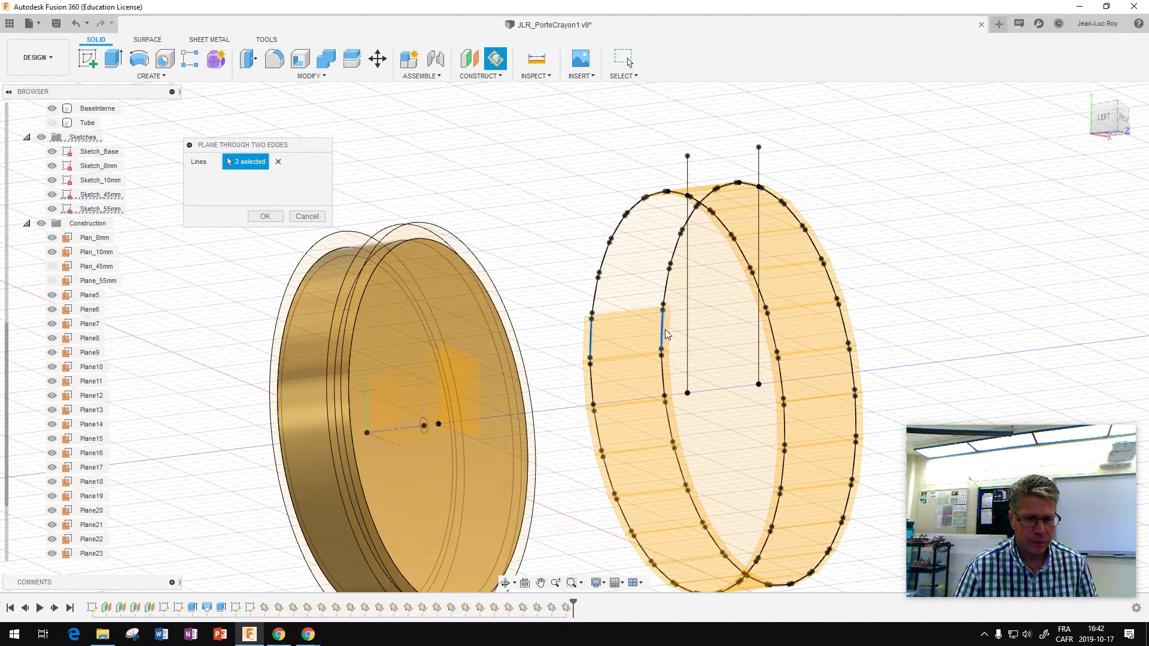
click(265, 216)
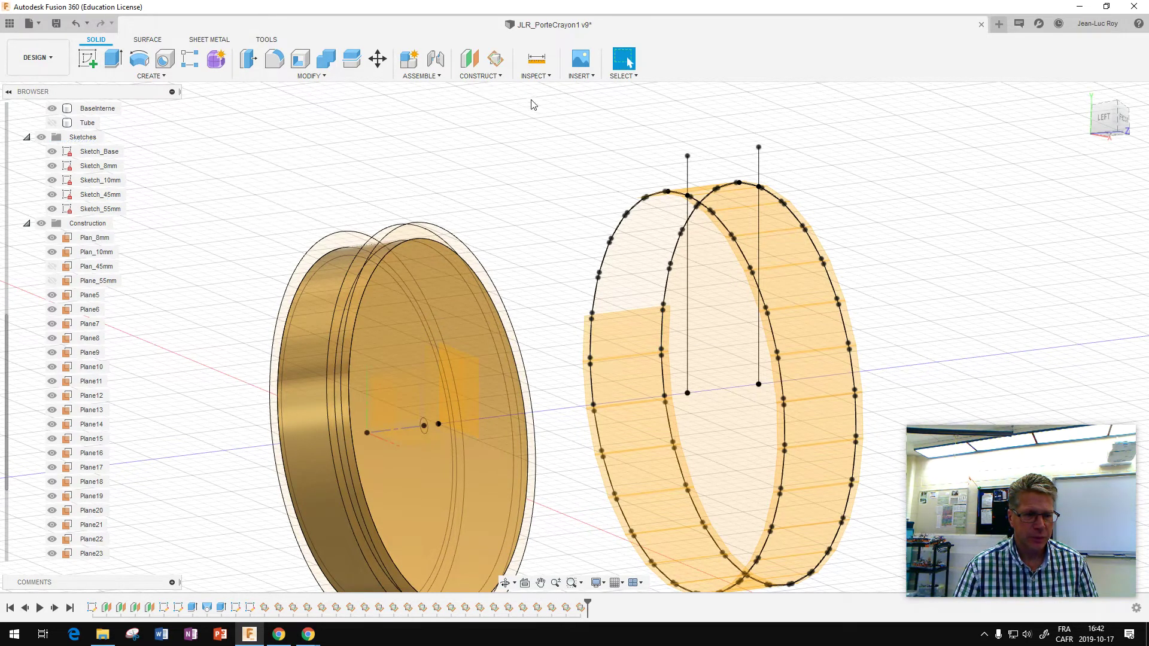
click(494, 59)
click(595, 293)
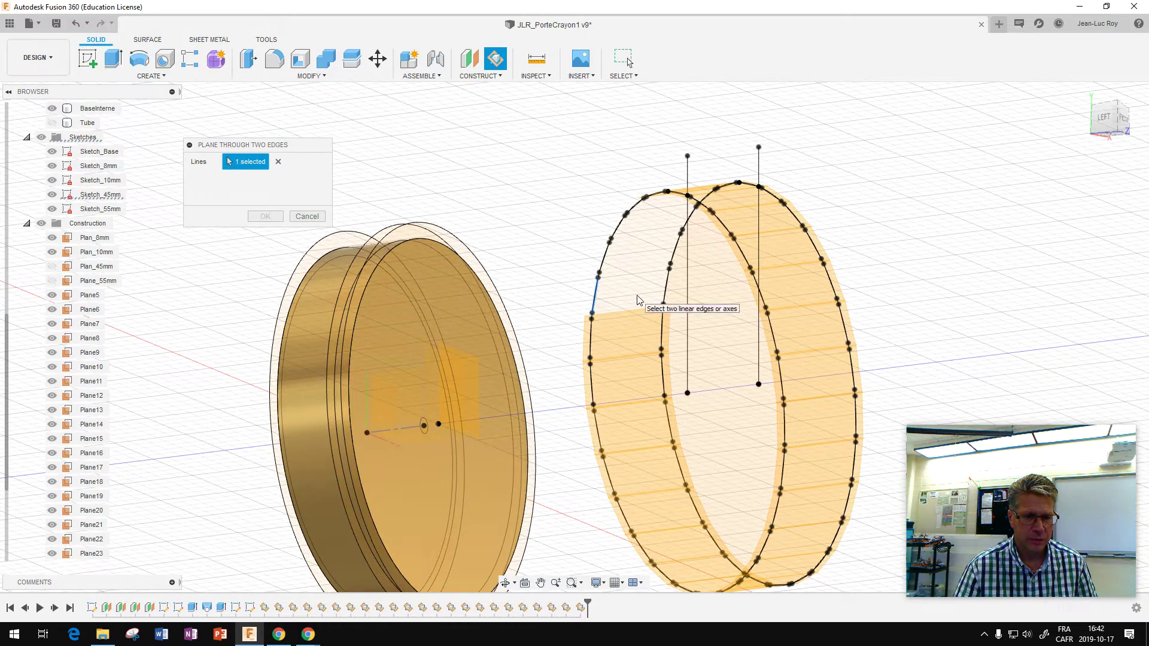
click(668, 290)
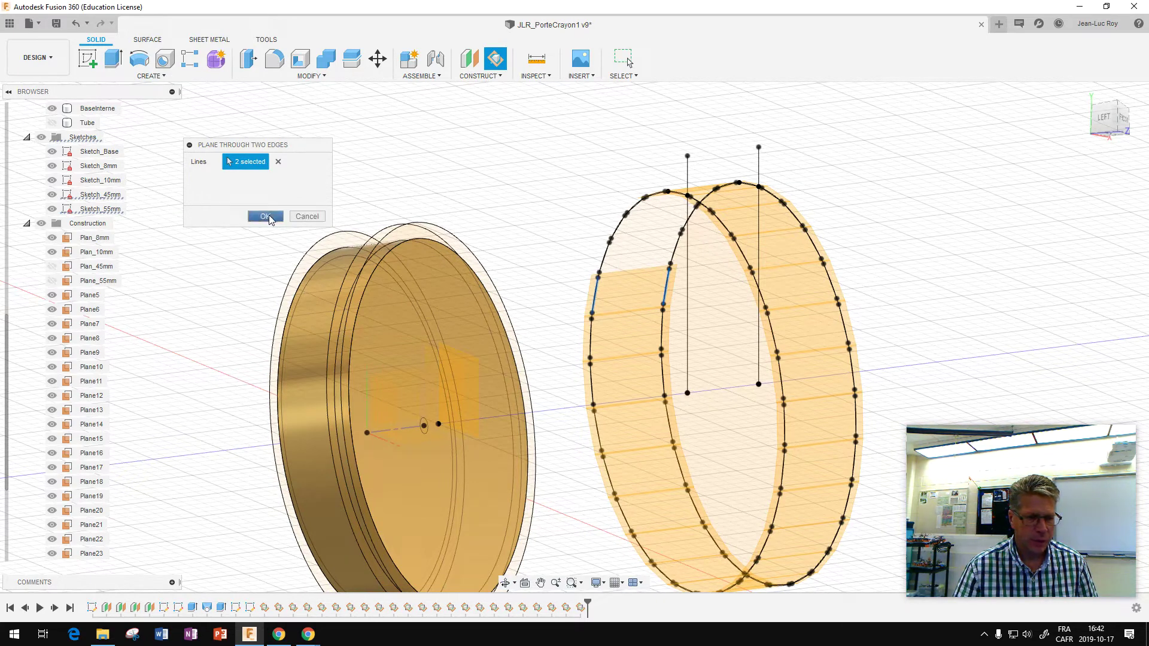
click(265, 216)
Add two planes through edge pairs near the band's upper left and top.
scroll(89, 426, down, 2)
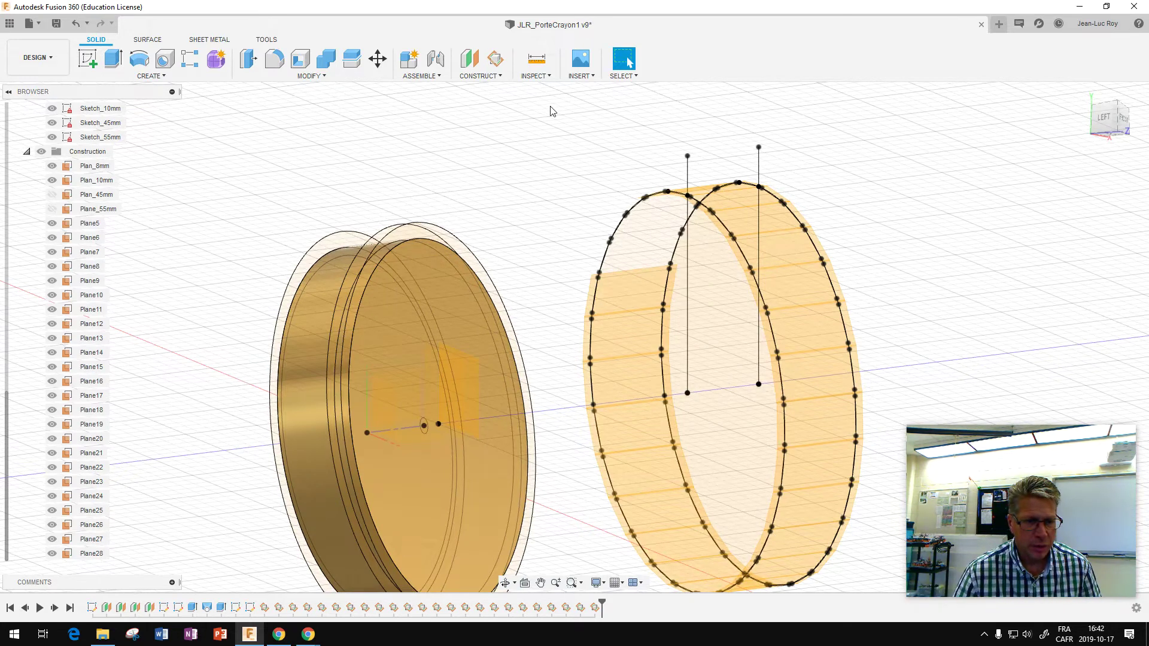
click(502, 71)
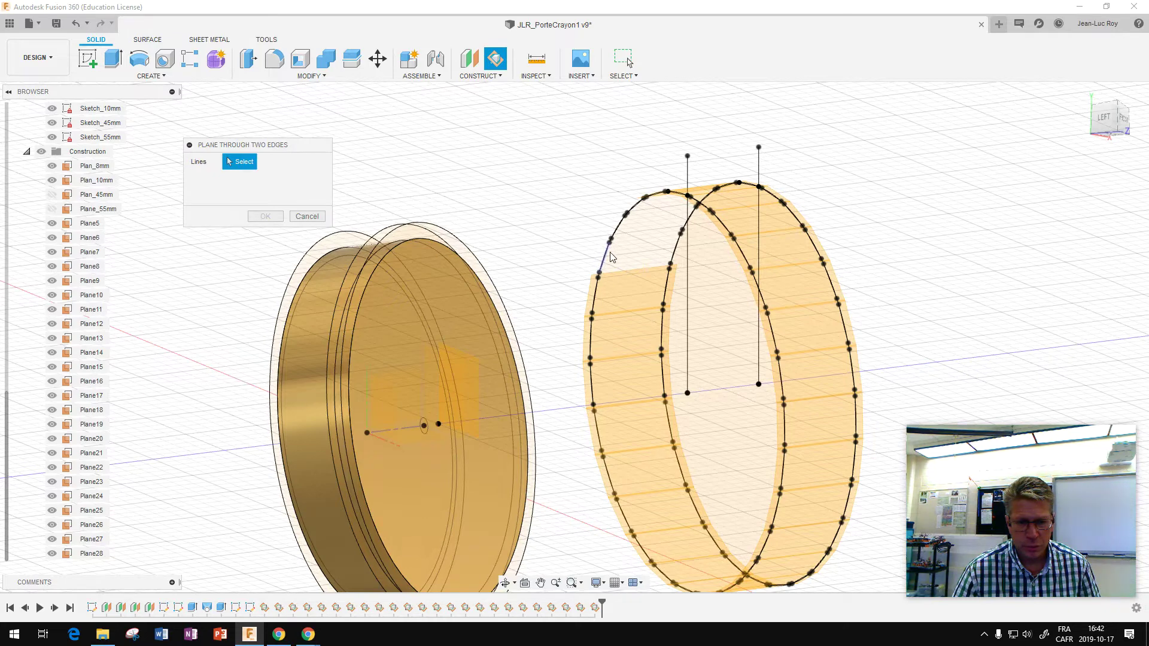
click(610, 258)
click(675, 258)
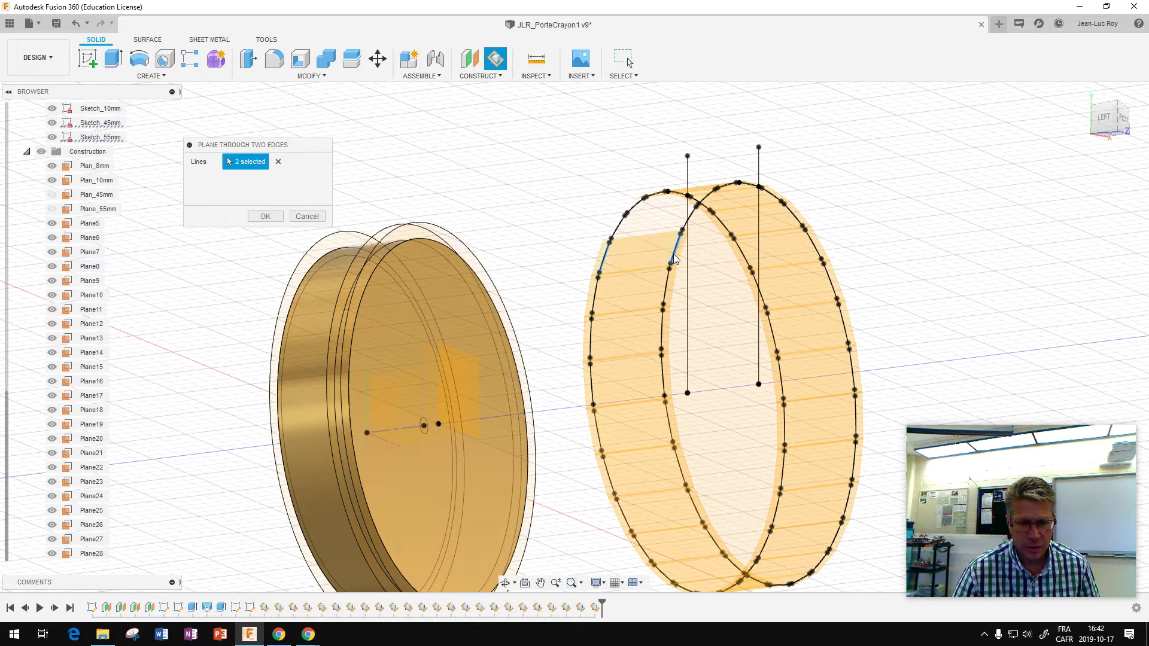
click(276, 215)
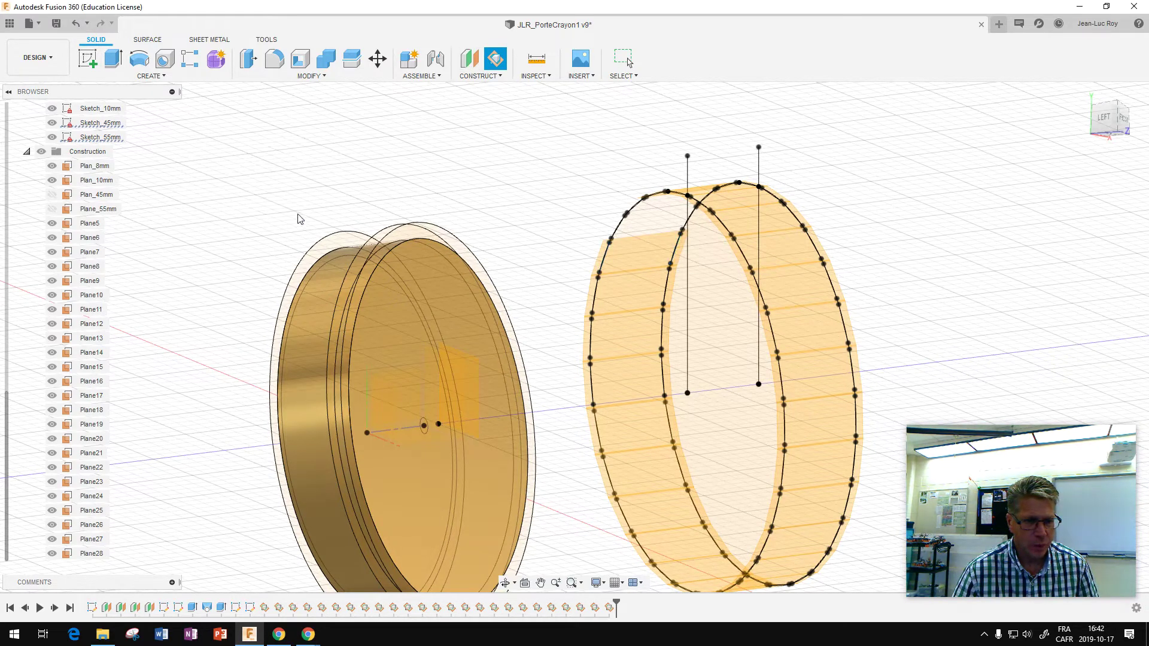
click(496, 58)
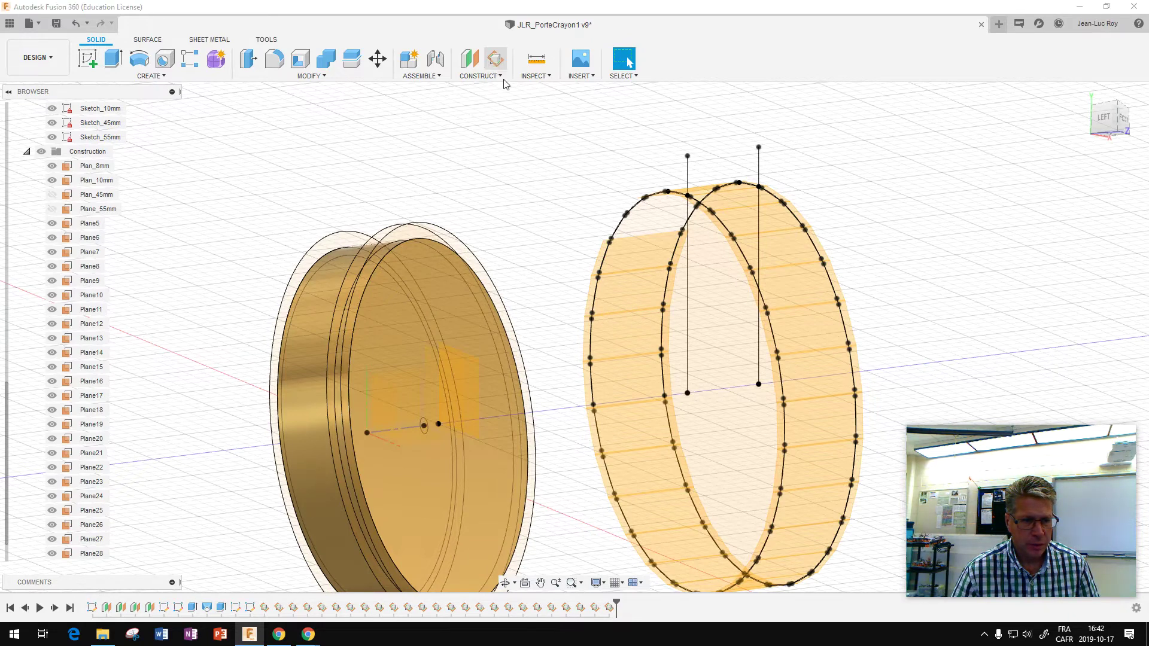
click(620, 229)
click(690, 217)
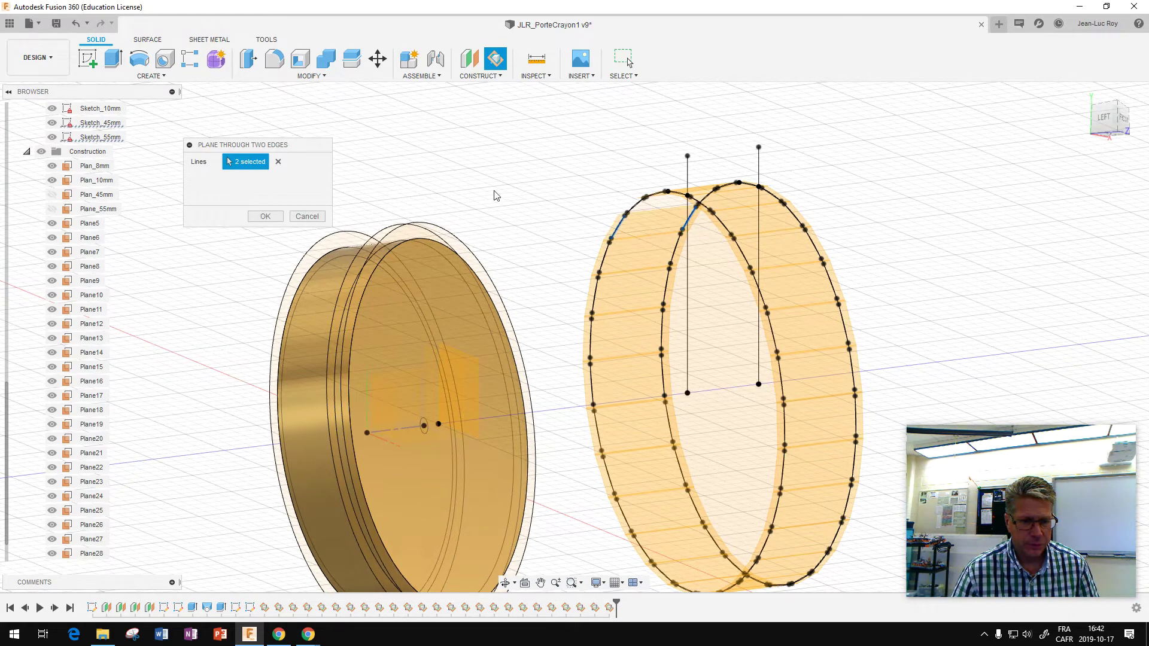
click(281, 218)
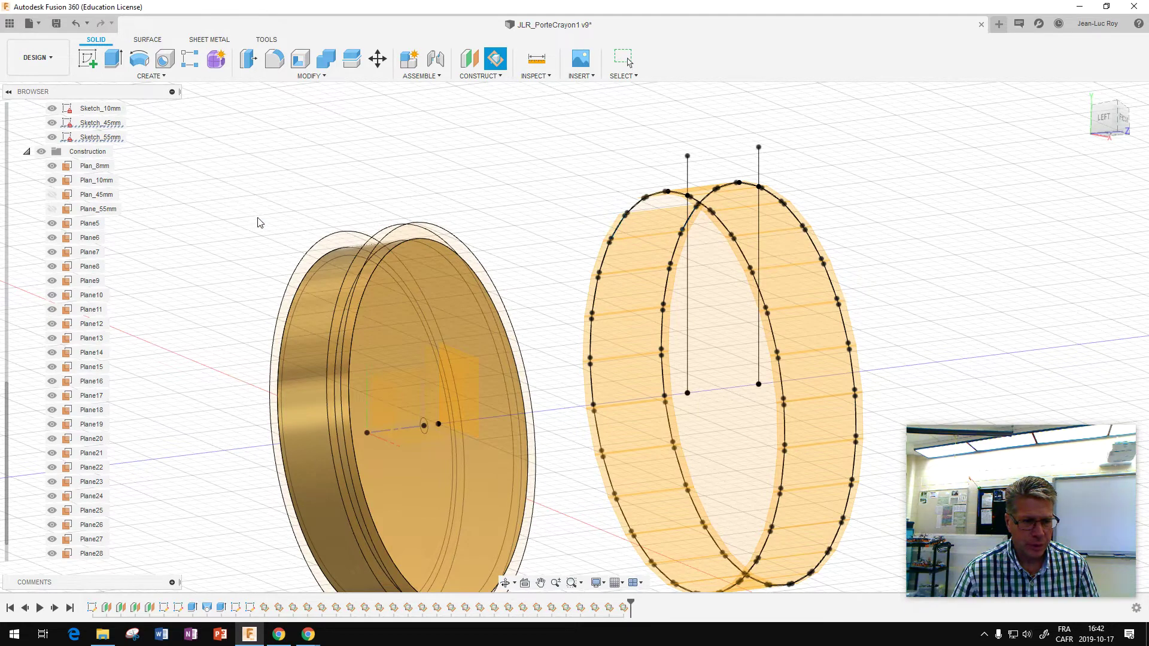
View the ring from above and add another plane through two adjacent edges.
click(508, 583)
mouse_move(554, 402)
mouse_down()
mouse_move(587, 411)
mouse_move(587, 436)
mouse_move(566, 441)
mouse_move(541, 395)
mouse_up()
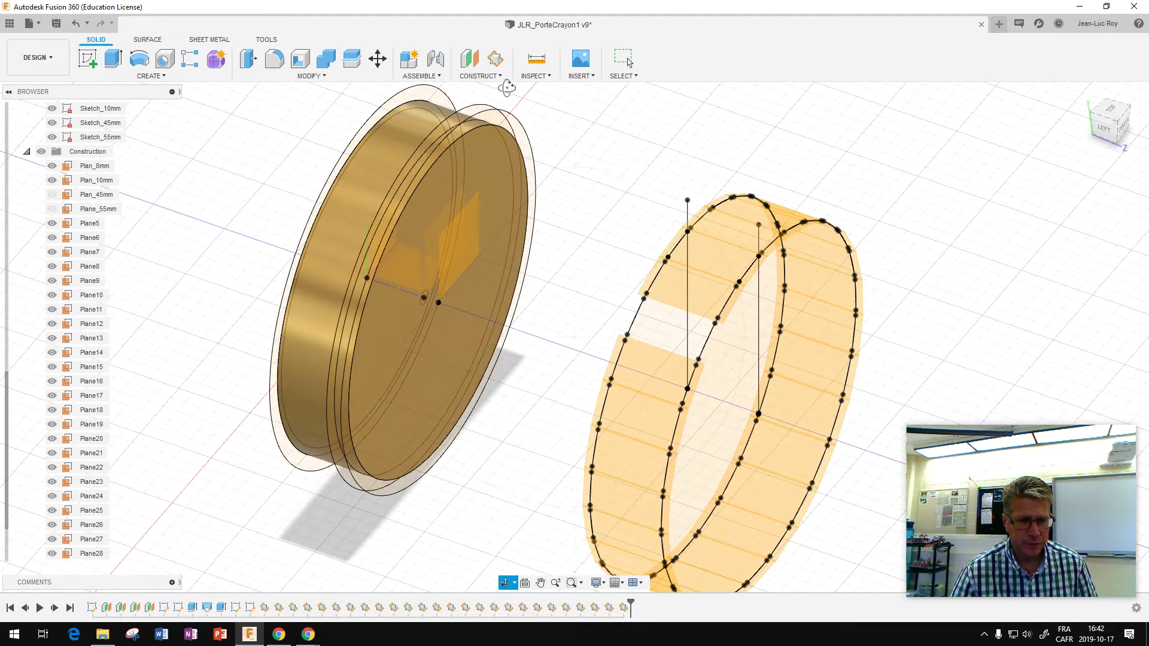
right_click(740, 148)
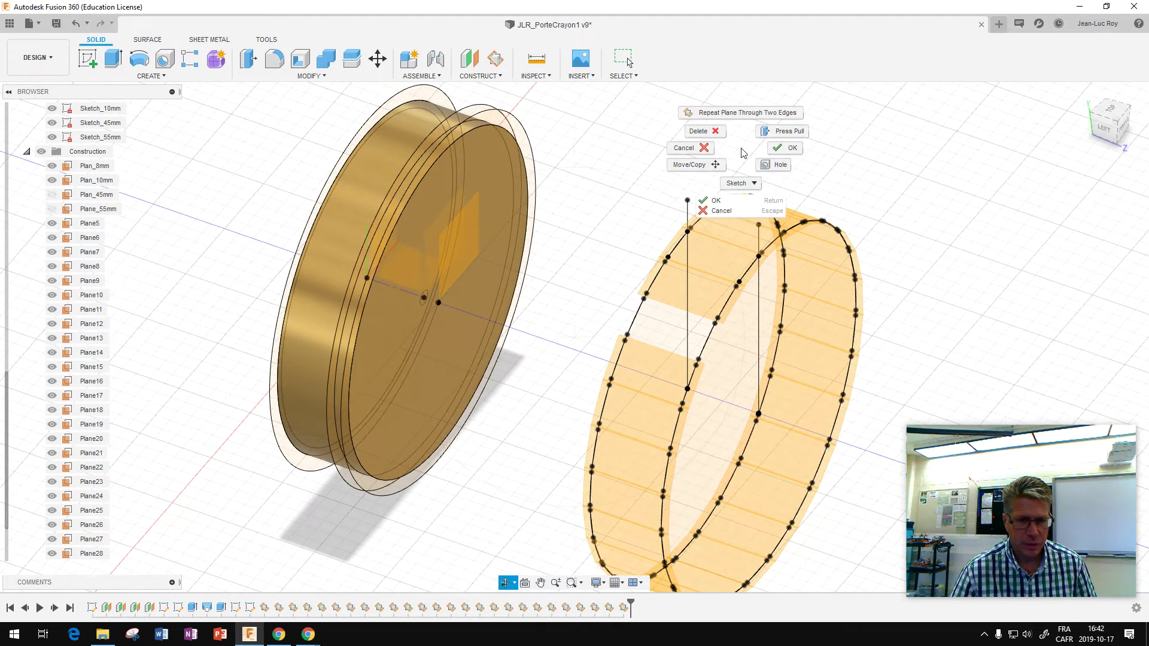
click(796, 151)
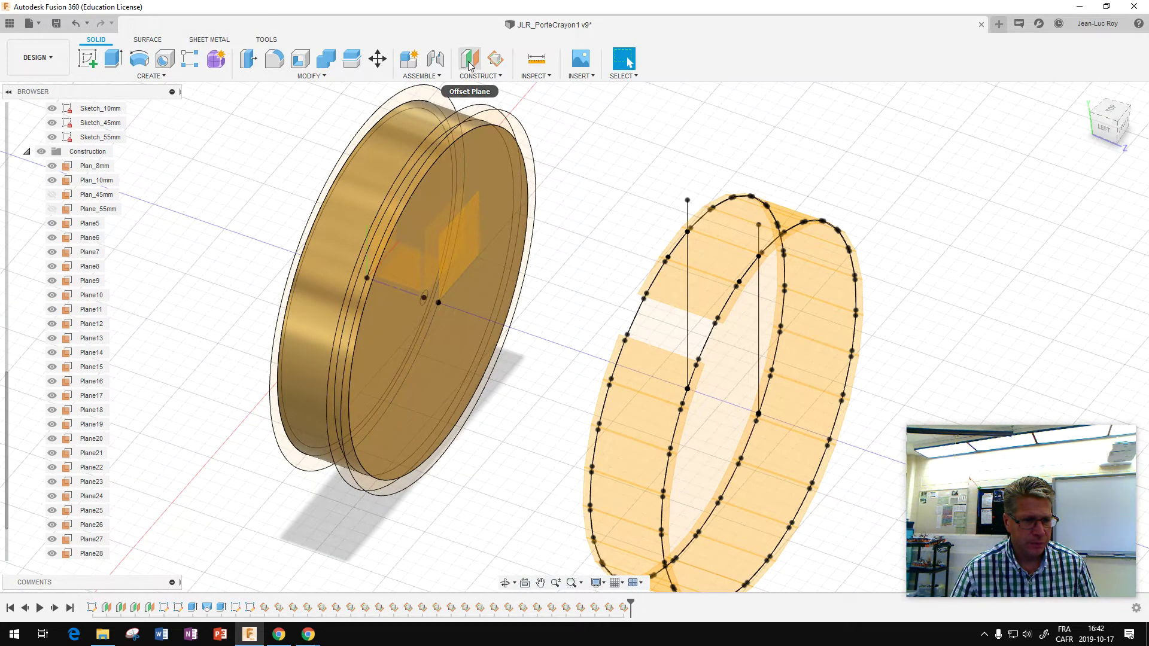
click(496, 60)
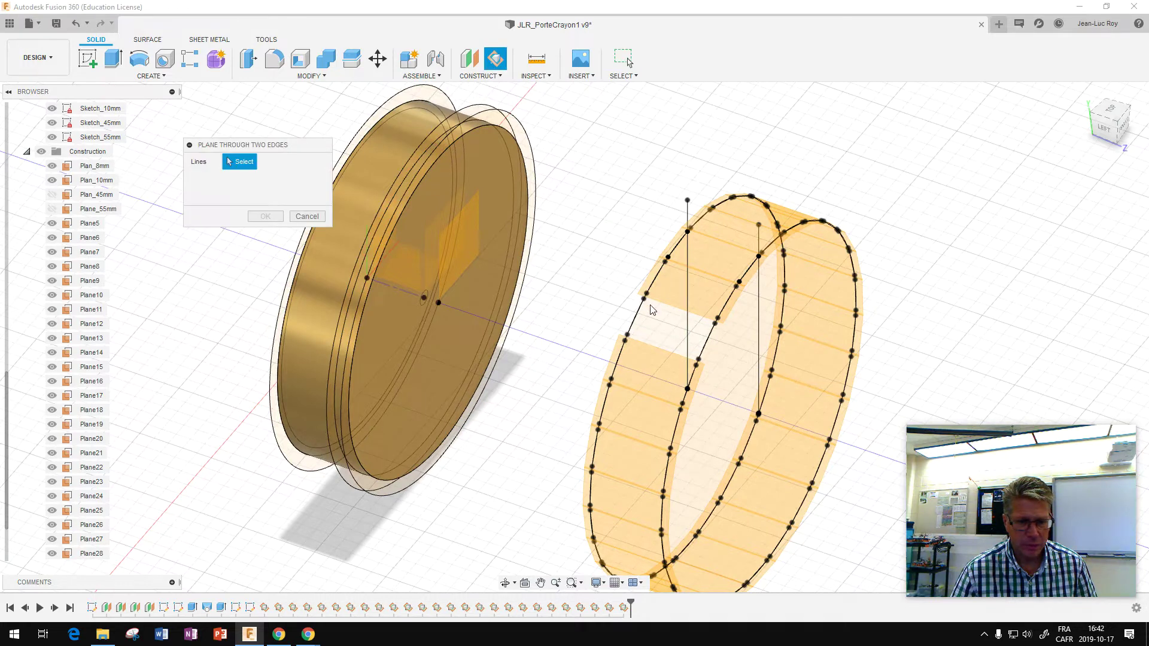
click(640, 317)
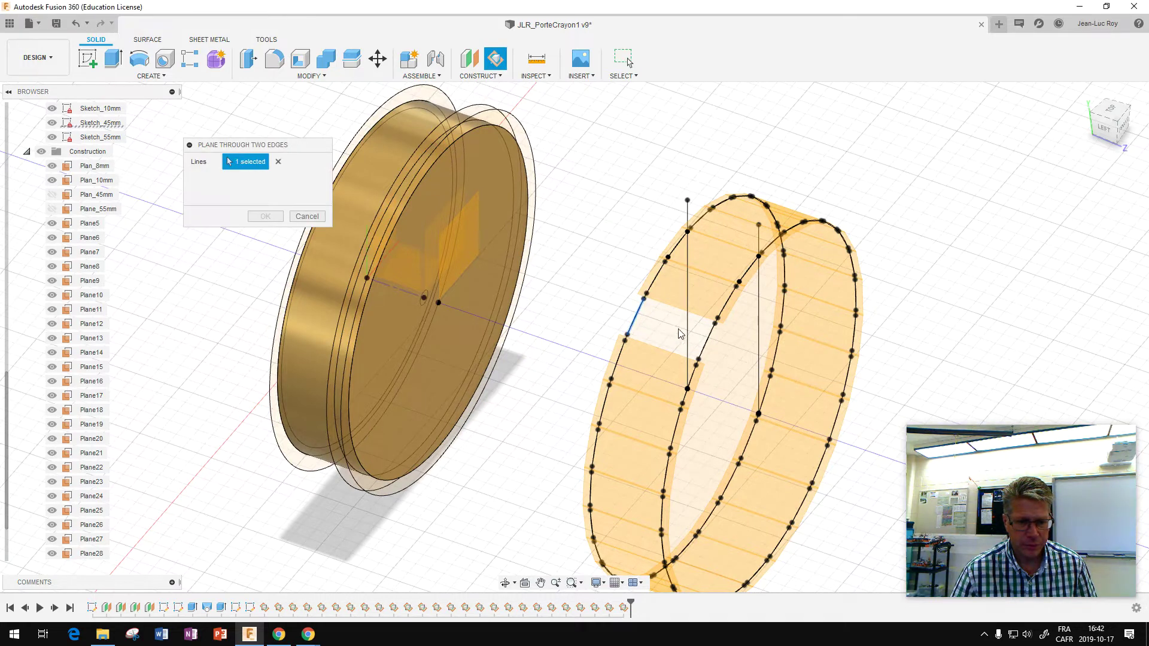
click(712, 341)
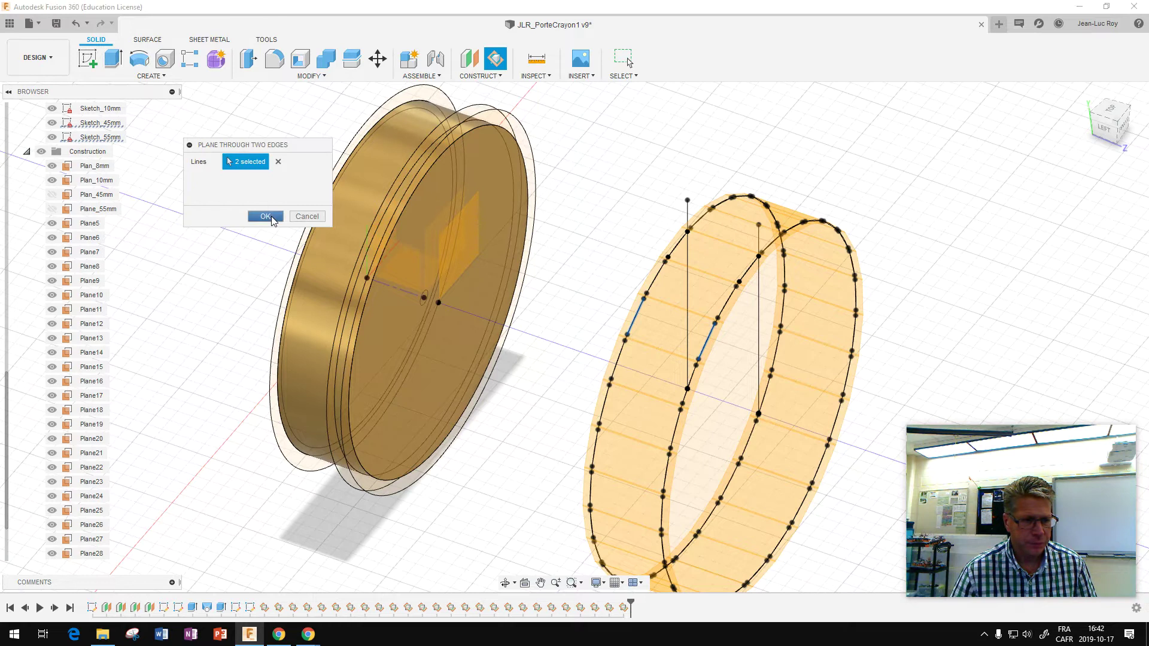
click(265, 216)
scroll(117, 202, up, 3)
scroll(116, 202, up, 3)
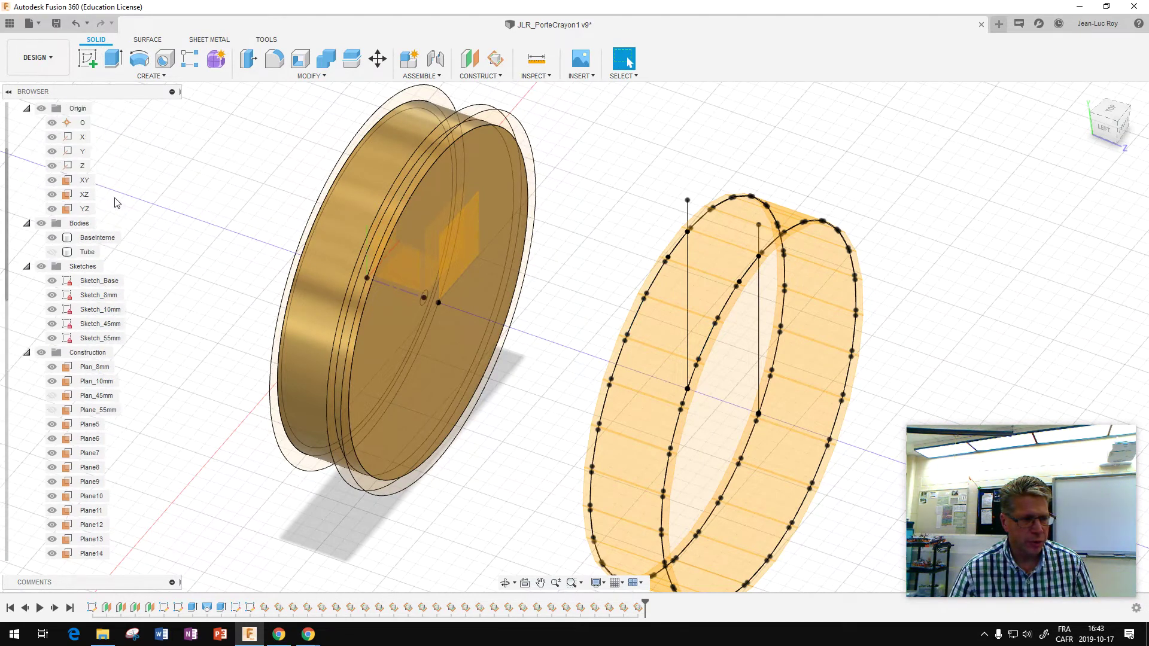
click(86, 252)
Show the Tube body and orbit to view the tube's open end.
click(52, 252)
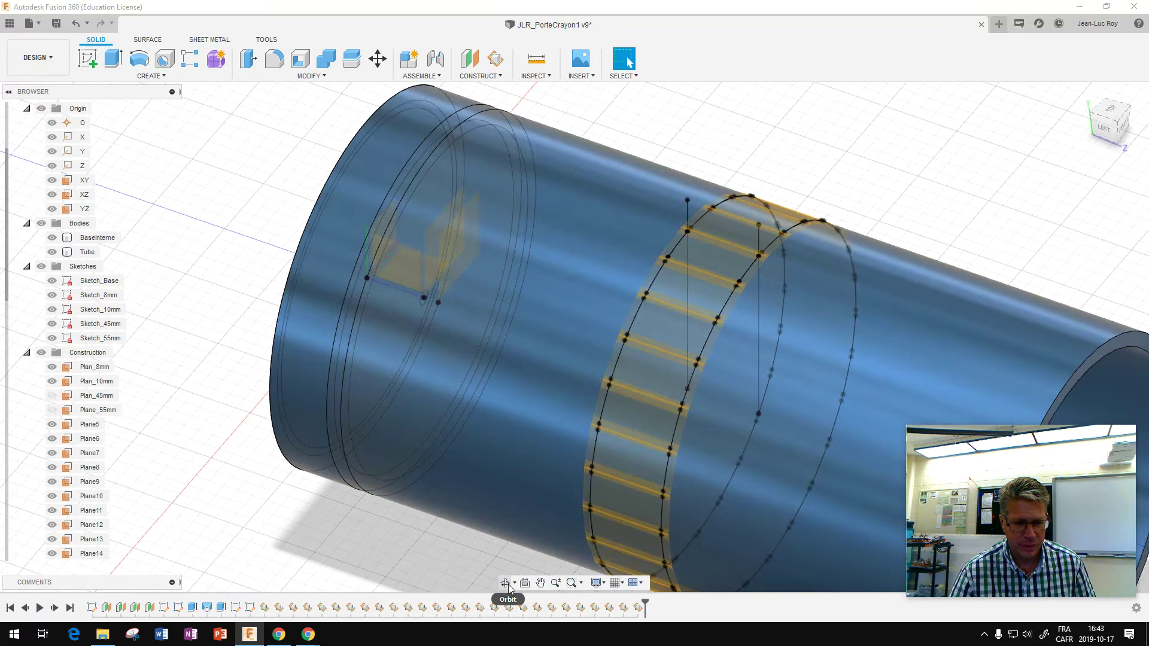
click(504, 582)
mouse_move(634, 417)
mouse_down()
mouse_move(731, 449)
mouse_move(413, 414)
mouse_up()
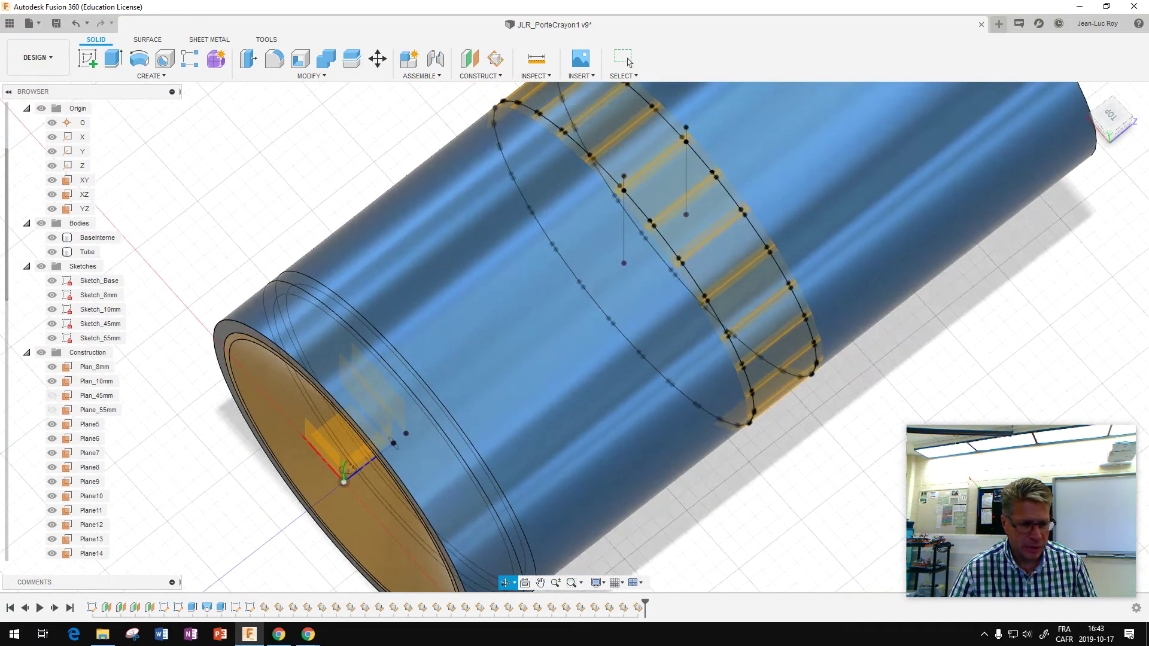
scroll(345, 473, up, 4)
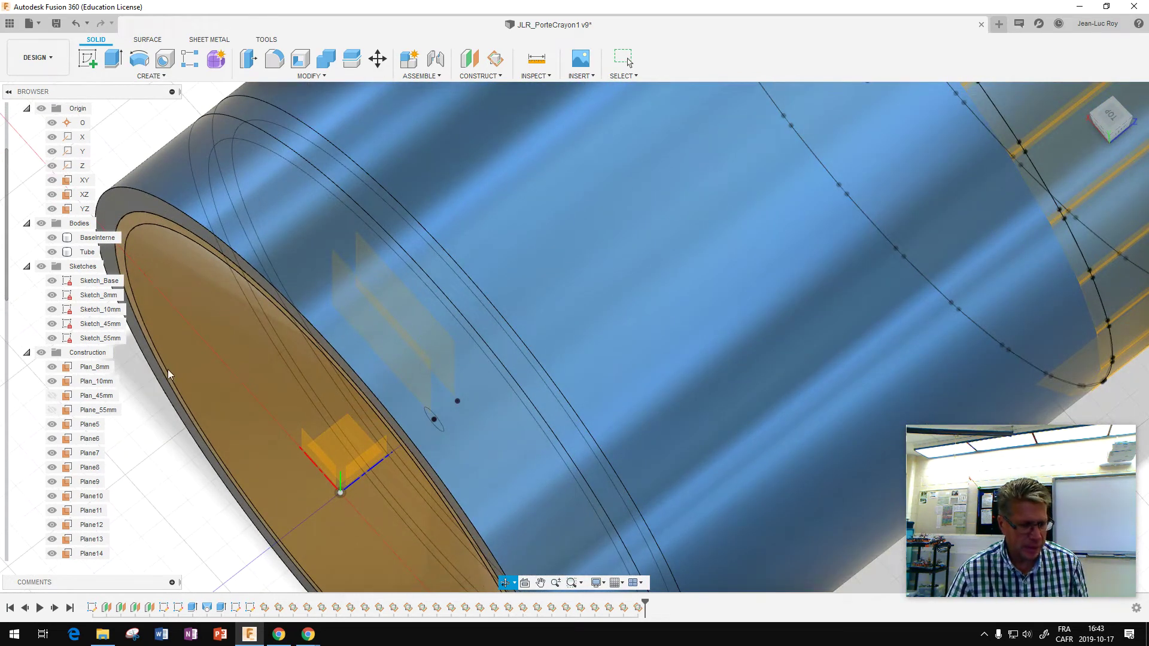
key(Escape)
scroll(92, 248, up, 3)
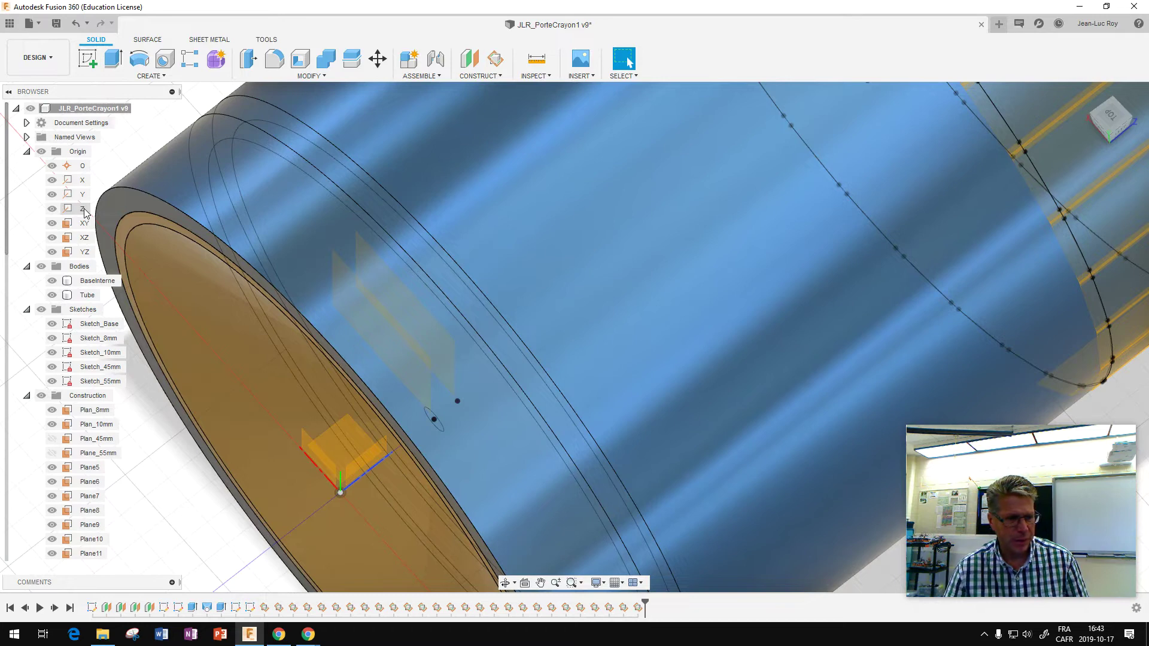
scroll(317, 421, down, 1)
scroll(319, 421, down, 2)
scroll(335, 430, down, 2)
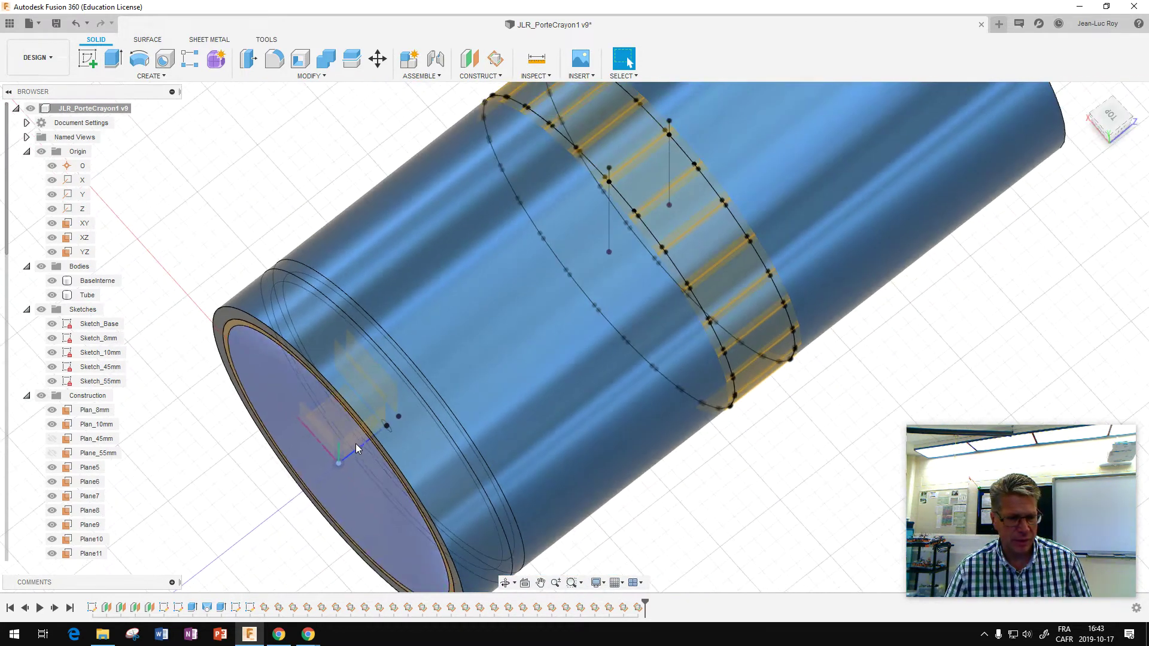
Orbit and zoom until the tube stands upright to inspect the whole body.
click(308, 473)
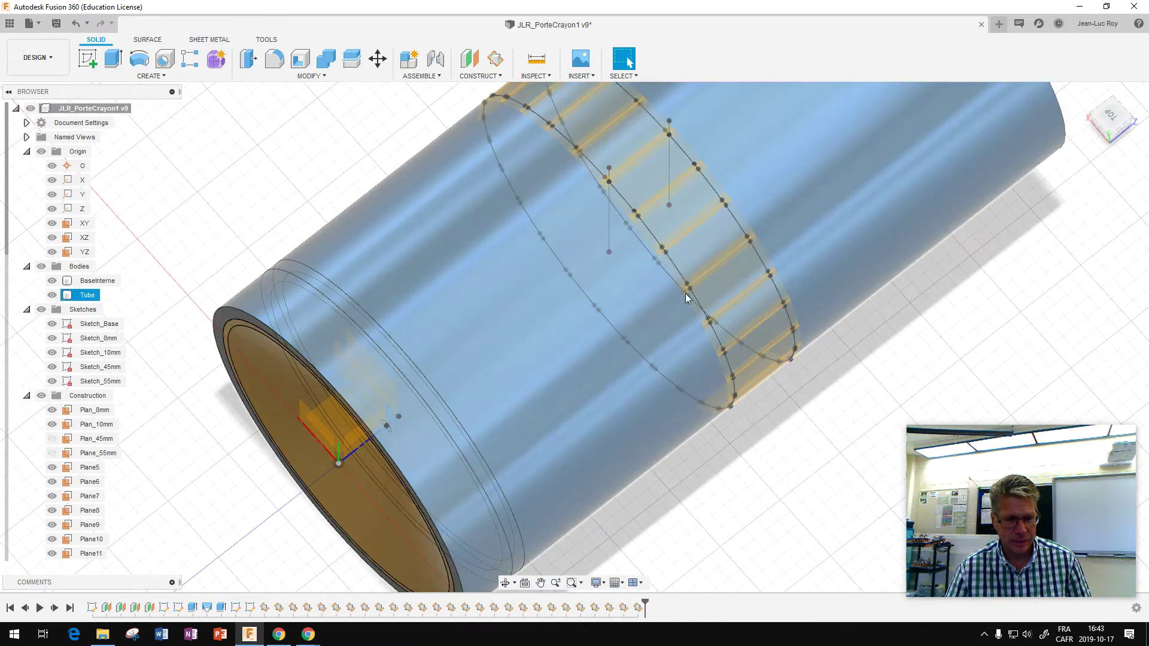
key(Escape)
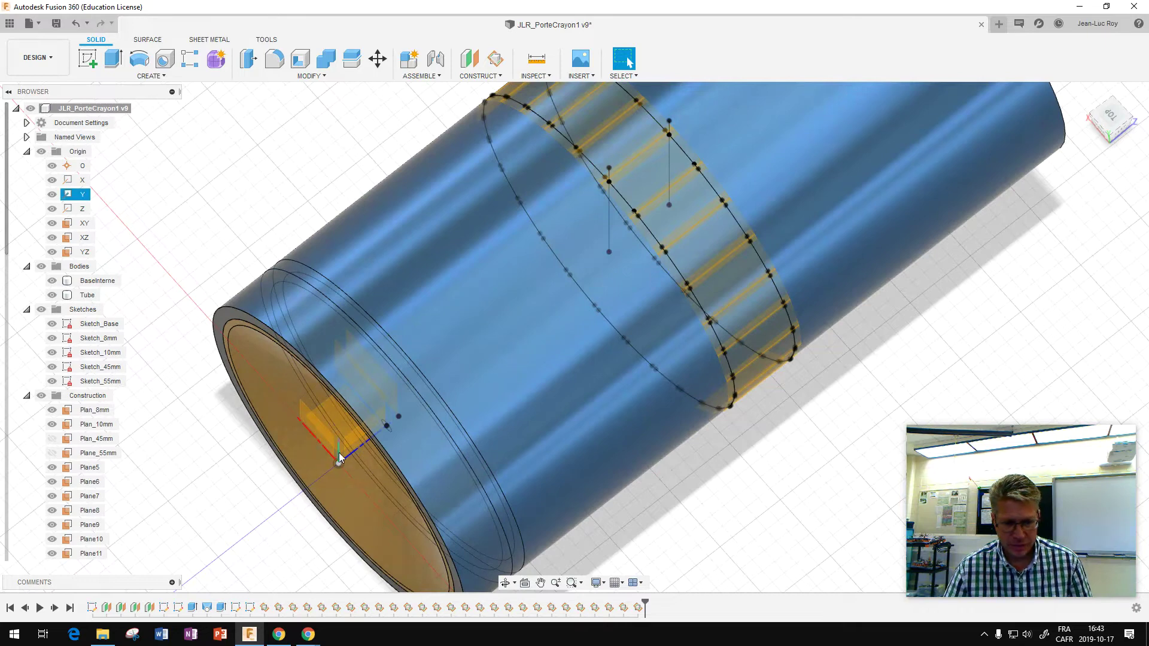
scroll(340, 458, up, 2)
scroll(340, 457, up, 2)
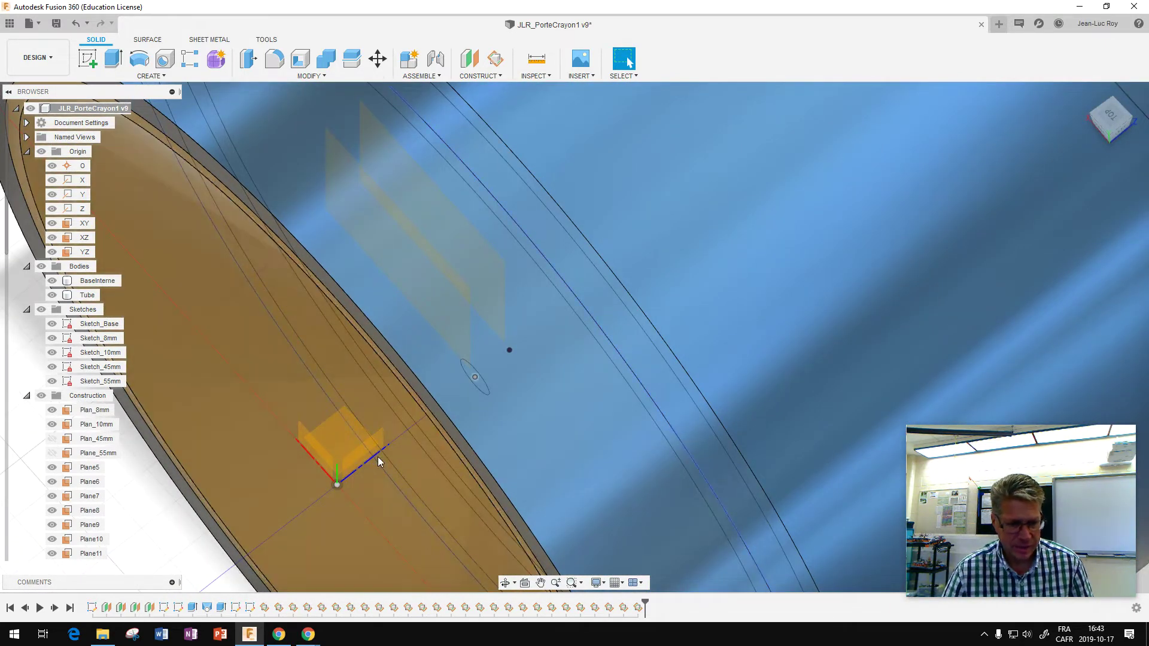
scroll(431, 429, down, 1)
scroll(431, 426, down, 5)
scroll(432, 424, down, 3)
scroll(432, 423, down, 3)
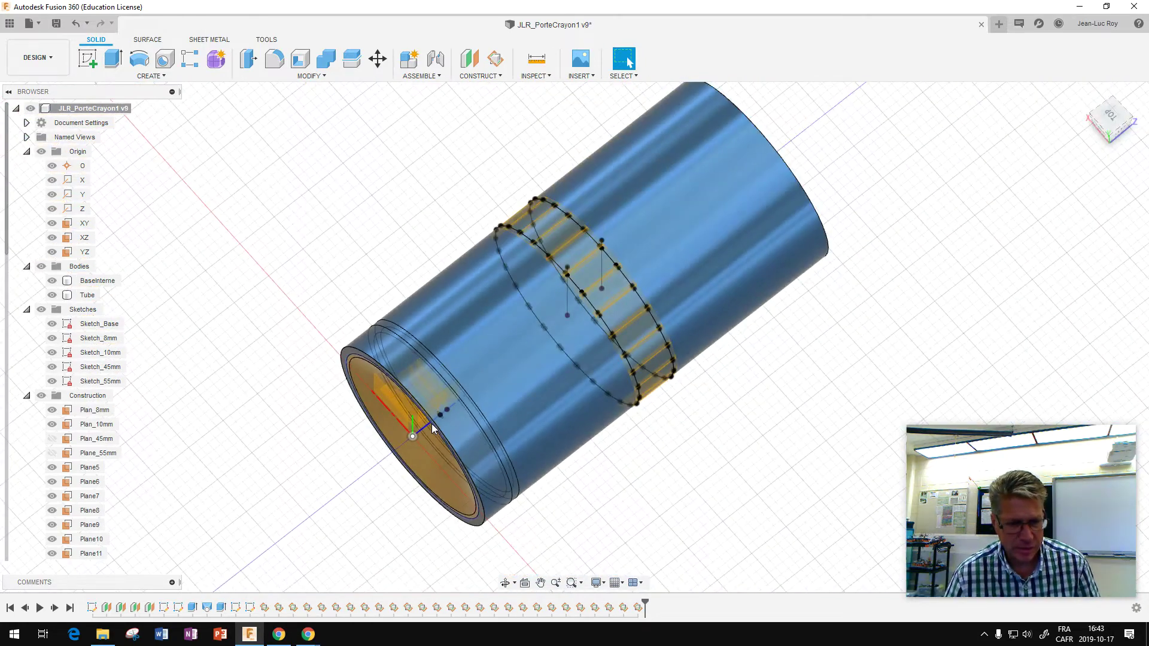
mouse_move(495, 333)
shift+middle_down()
mouse_move(544, 362)
mouse_move(622, 371)
mouse_move(647, 431)
mouse_move(696, 477)
mouse_move(707, 465)
mouse_move(703, 586)
mouse_move(697, 468)
mouse_move(734, 411)
shift+middle_up()
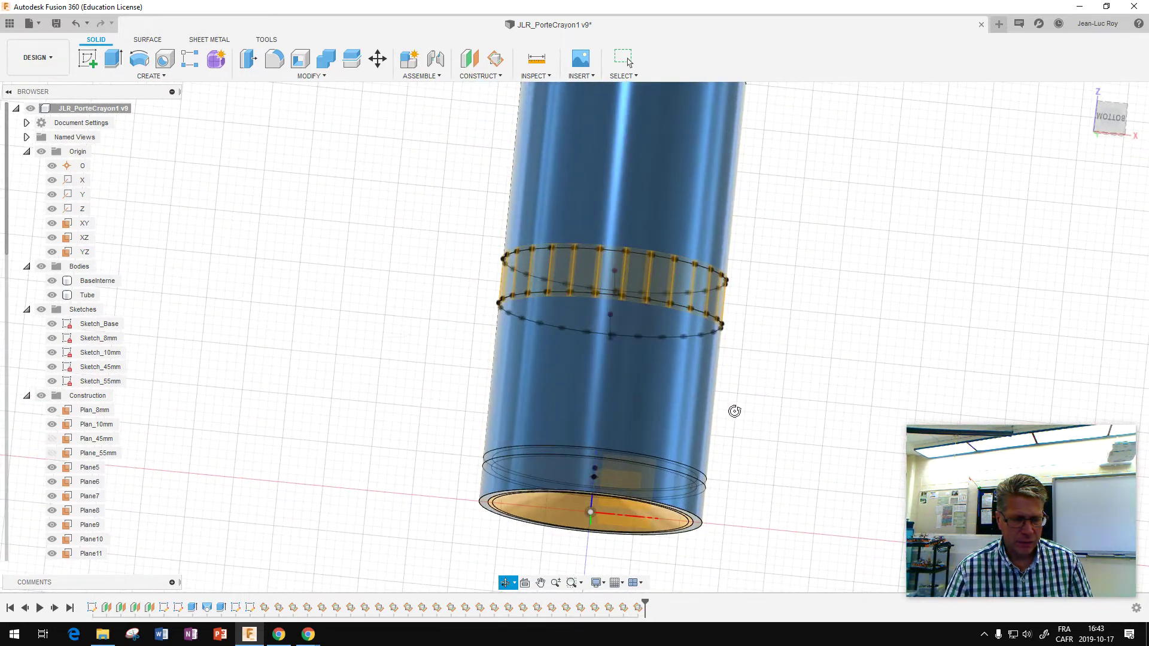
scroll(761, 338, down, 3)
click(629, 62)
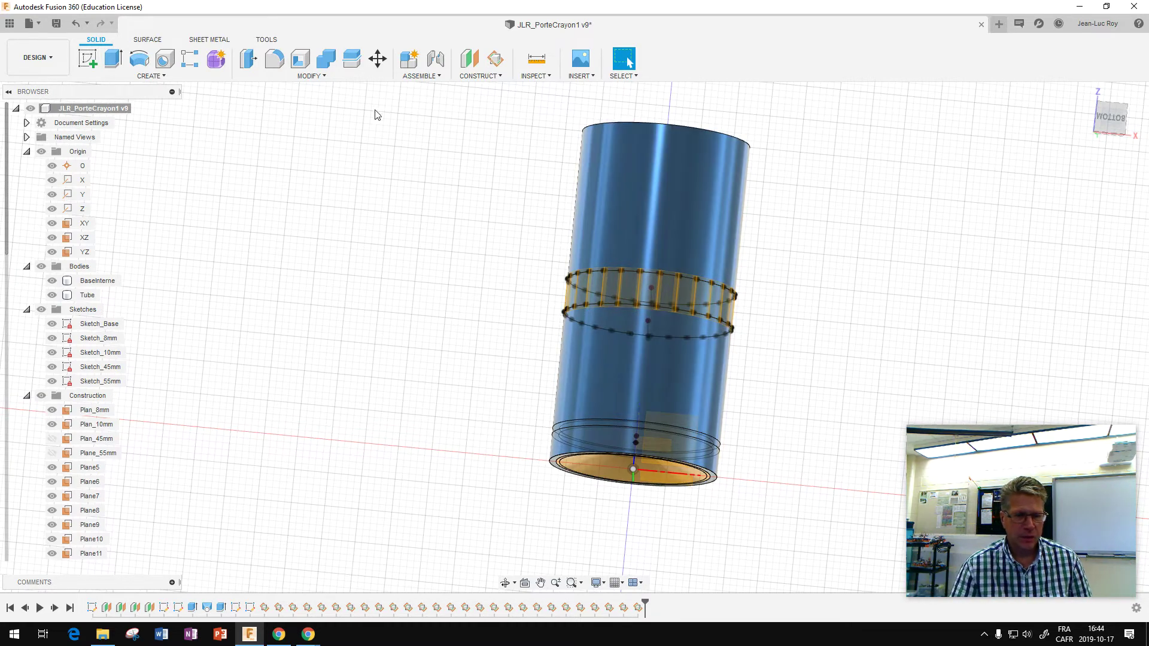
Start a new sketch on a band construction plane.
click(88, 62)
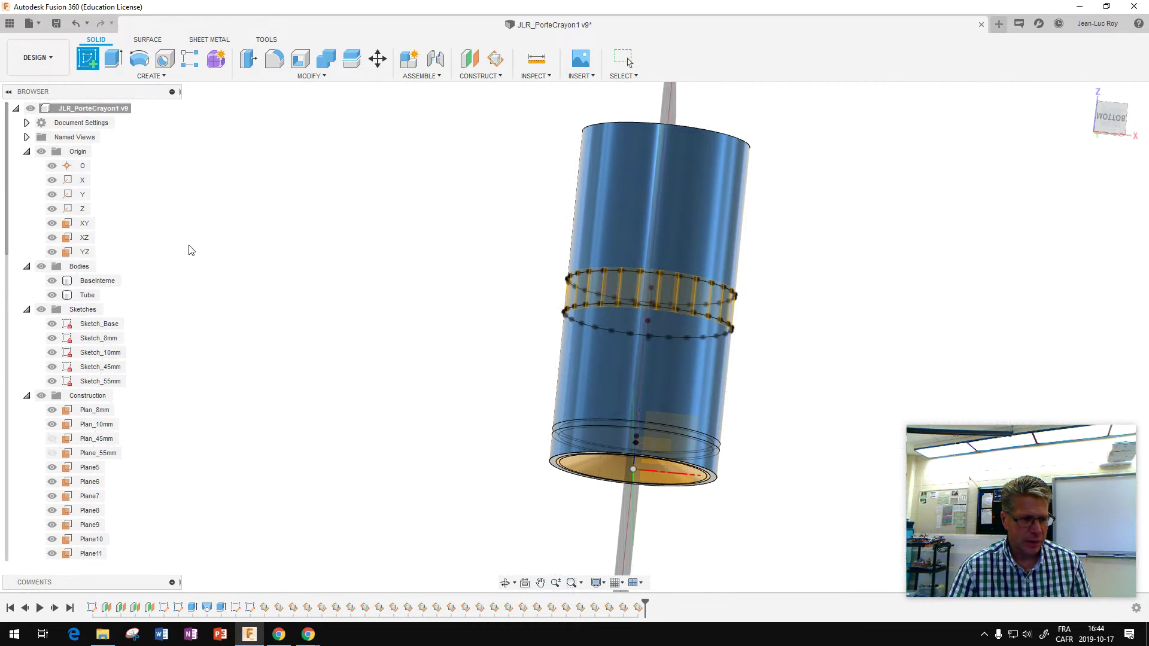
scroll(96, 470, down, 3)
scroll(95, 469, down, 4)
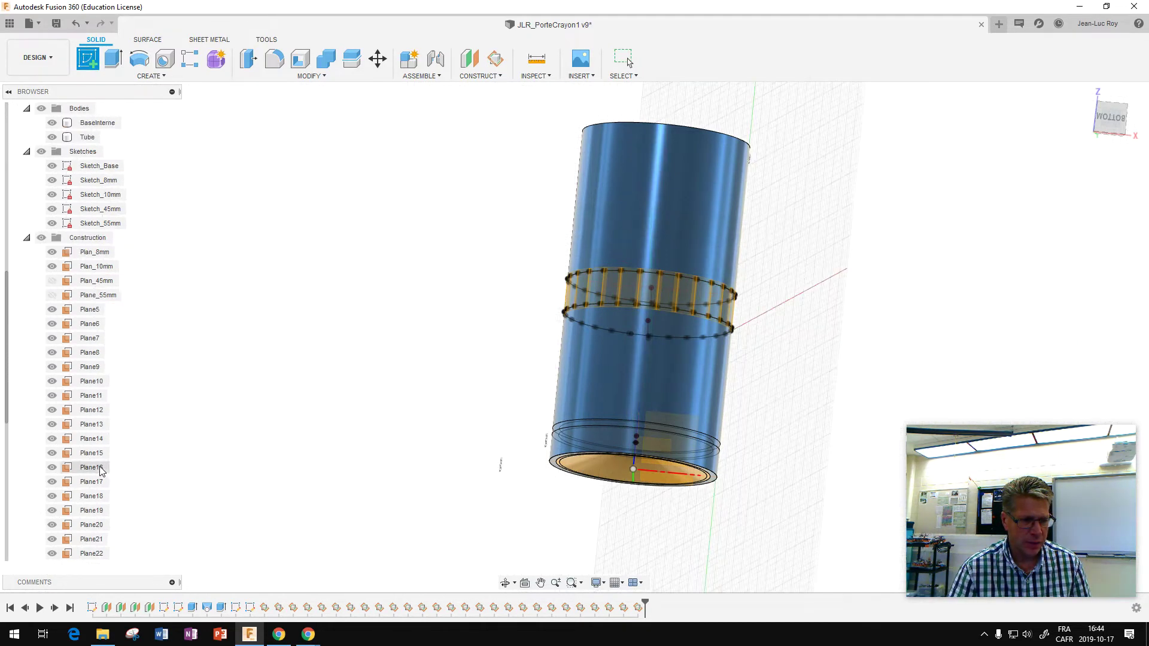
click(627, 284)
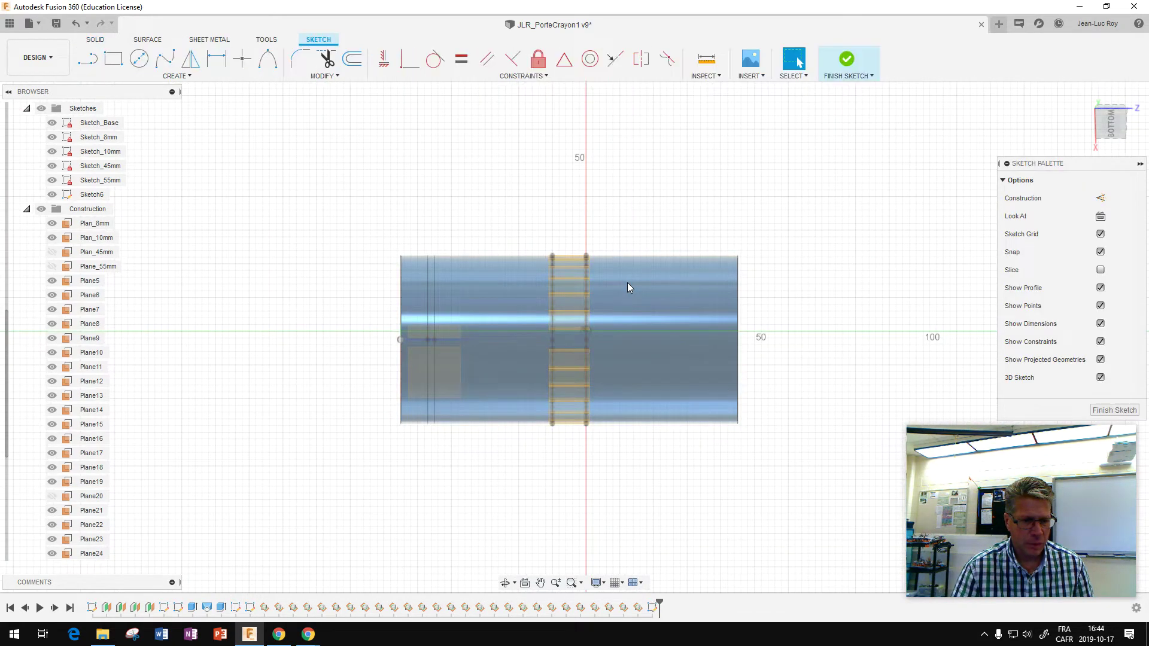
Toggle Plane20 and Plane21 visibility in the browser to check their positions.
click(52, 496)
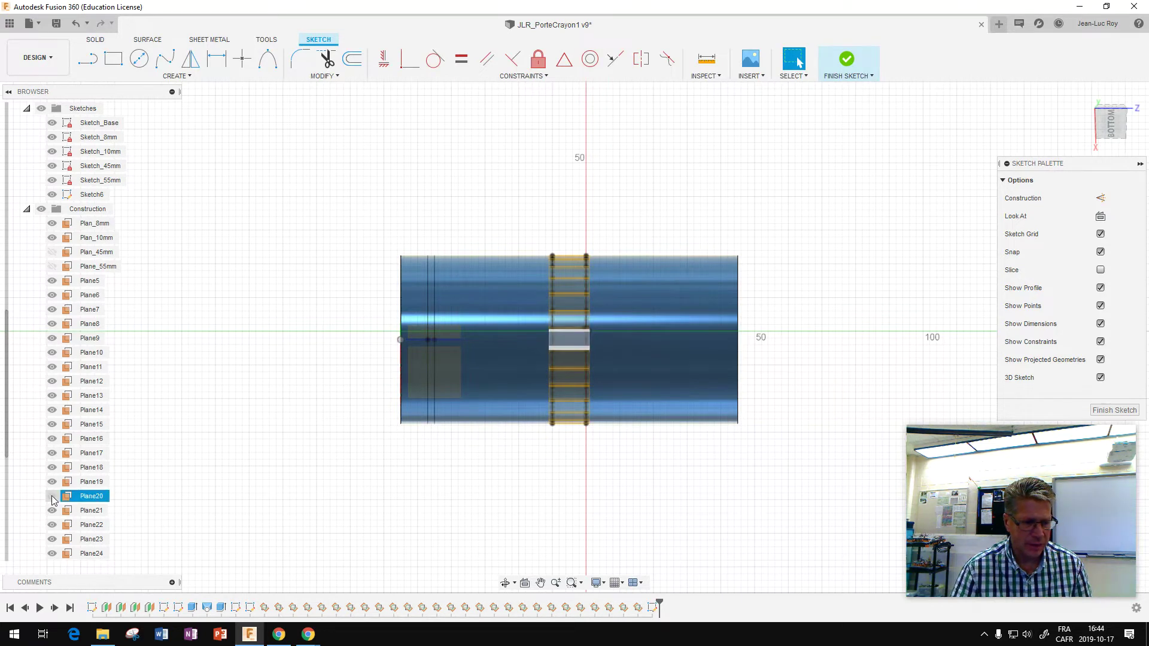
click(52, 496)
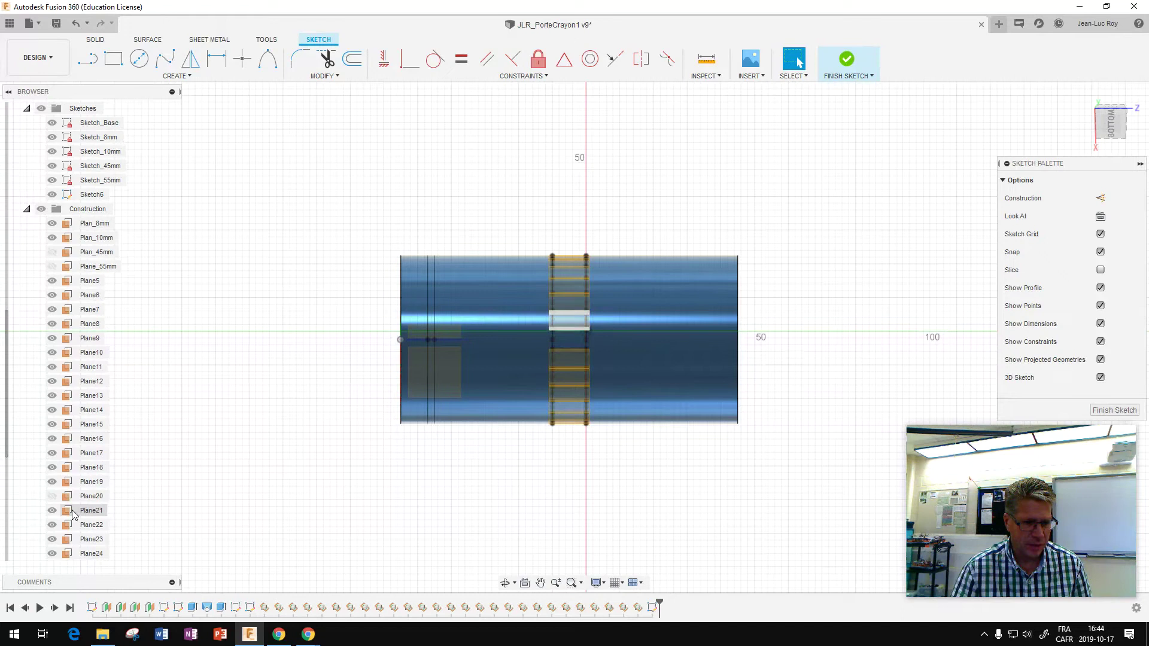
click(53, 499)
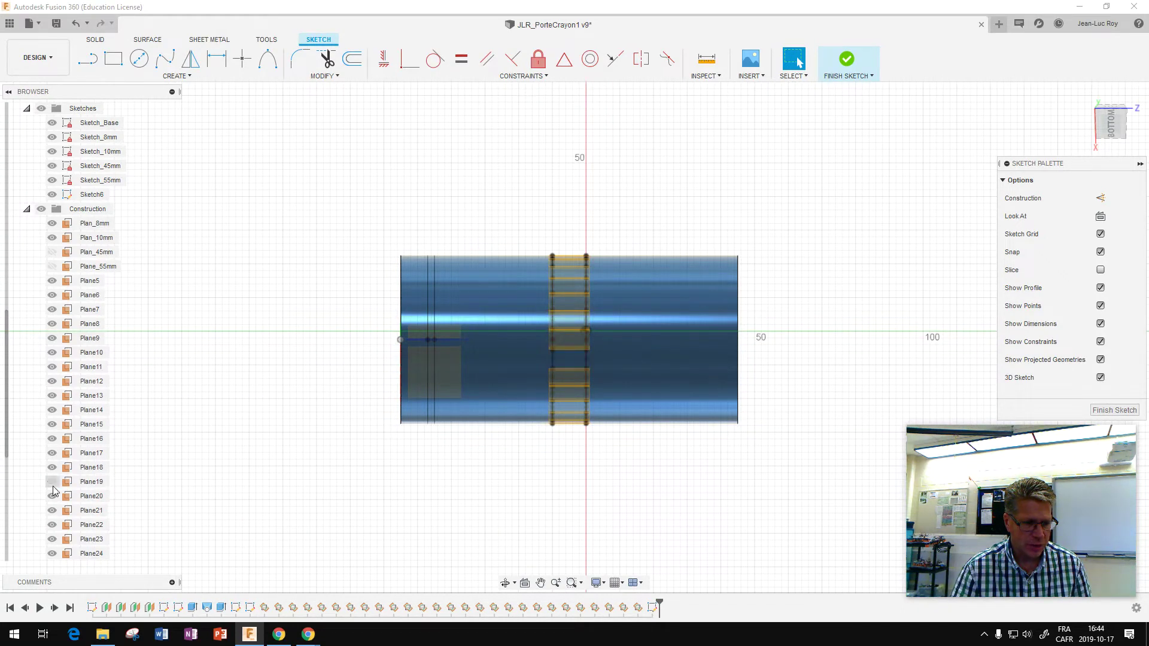
click(52, 511)
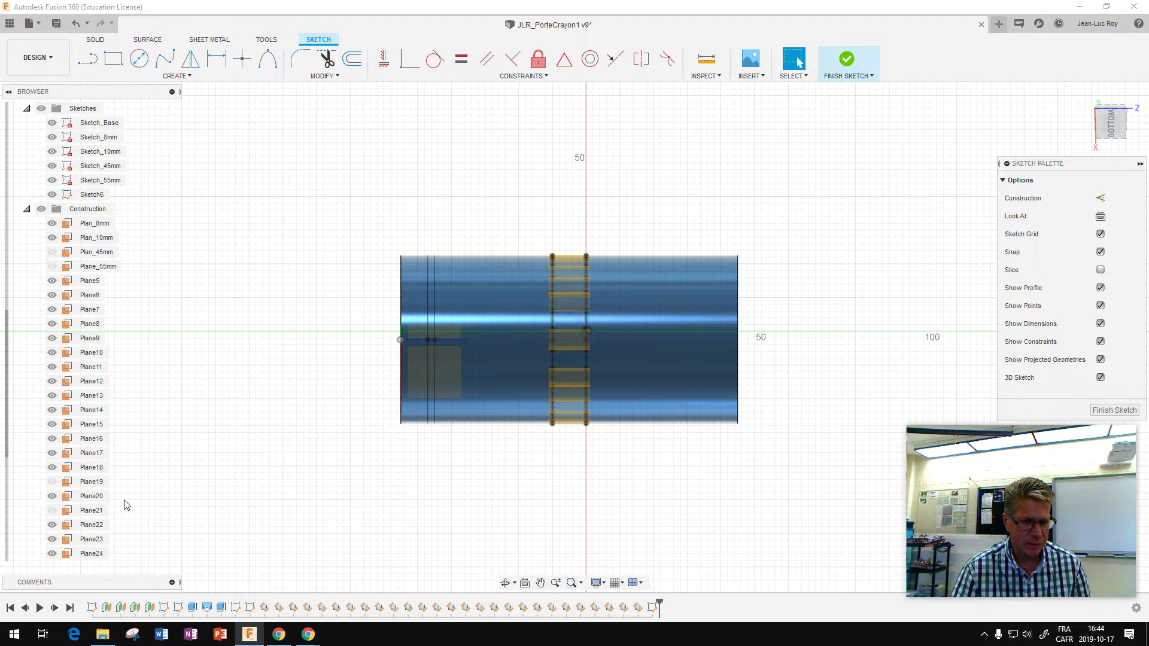
scroll(578, 336, up, 3)
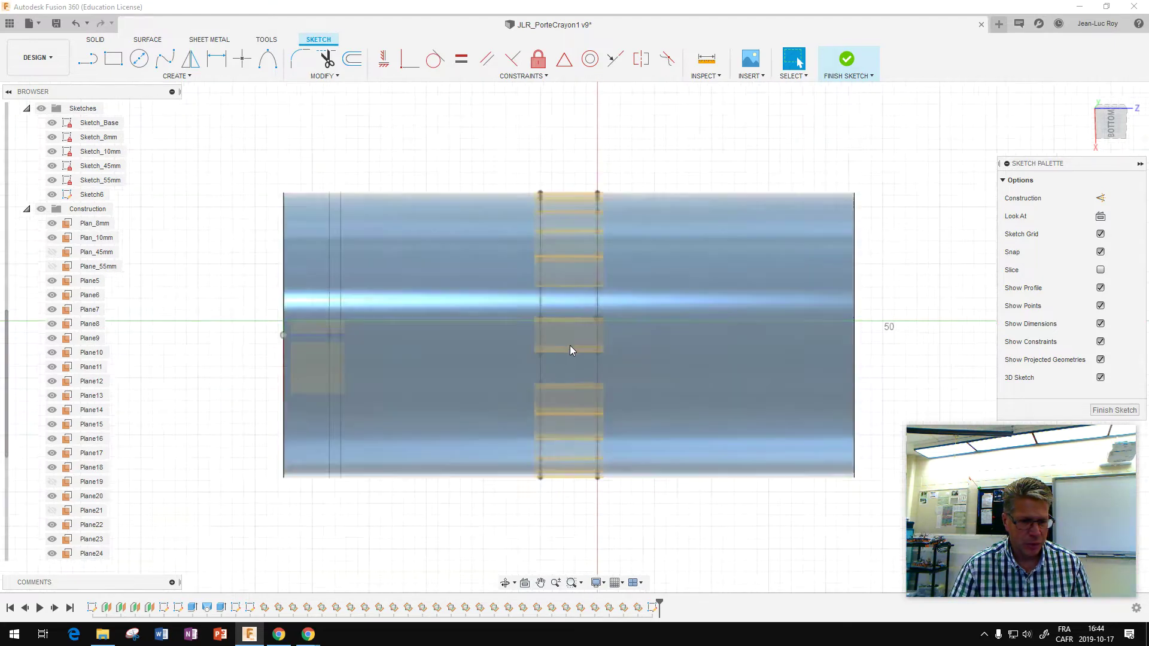
scroll(570, 346, up, 3)
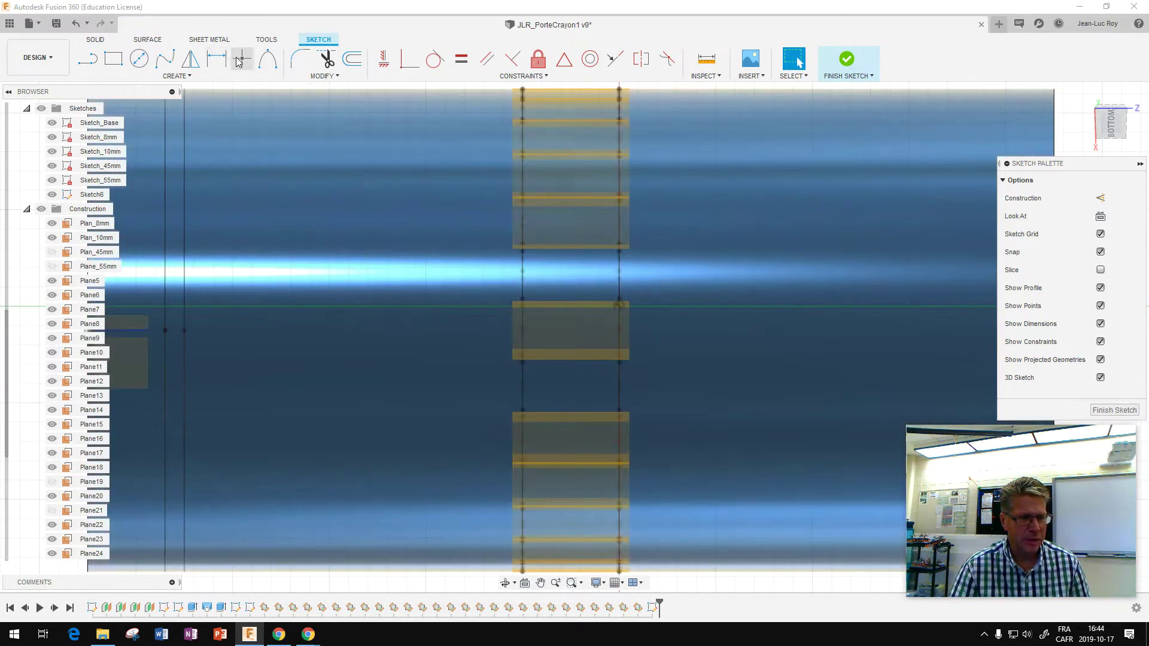
click(190, 78)
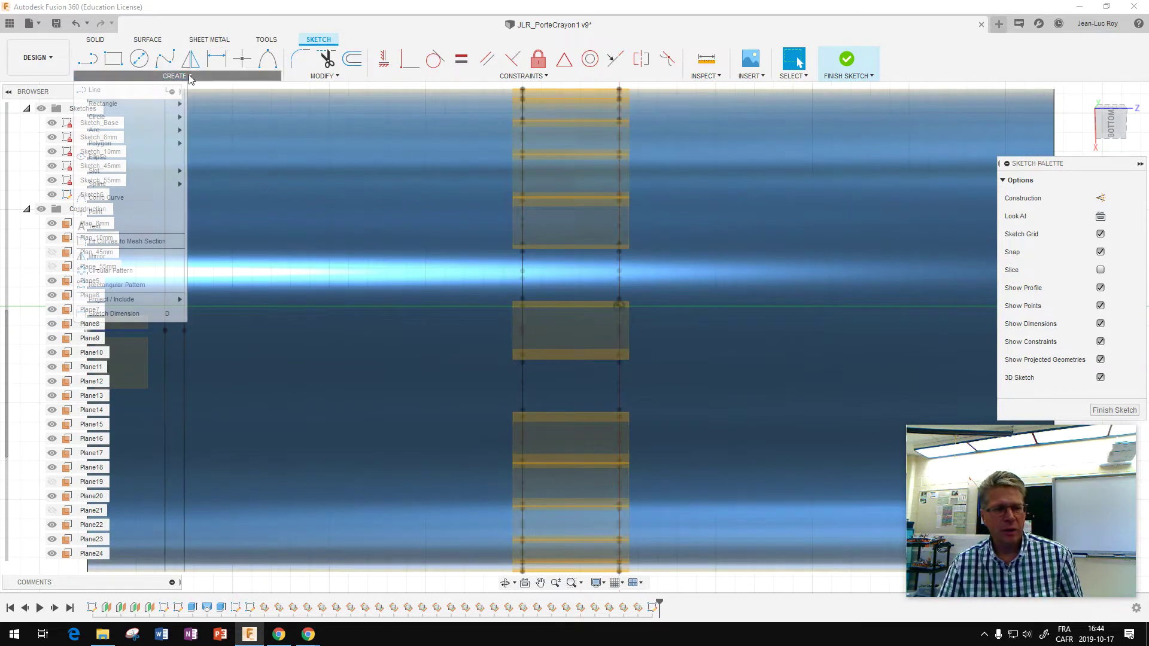
Pin the Text tool to the toolbar and place an 8 mm 'J' on the band panel.
click(178, 226)
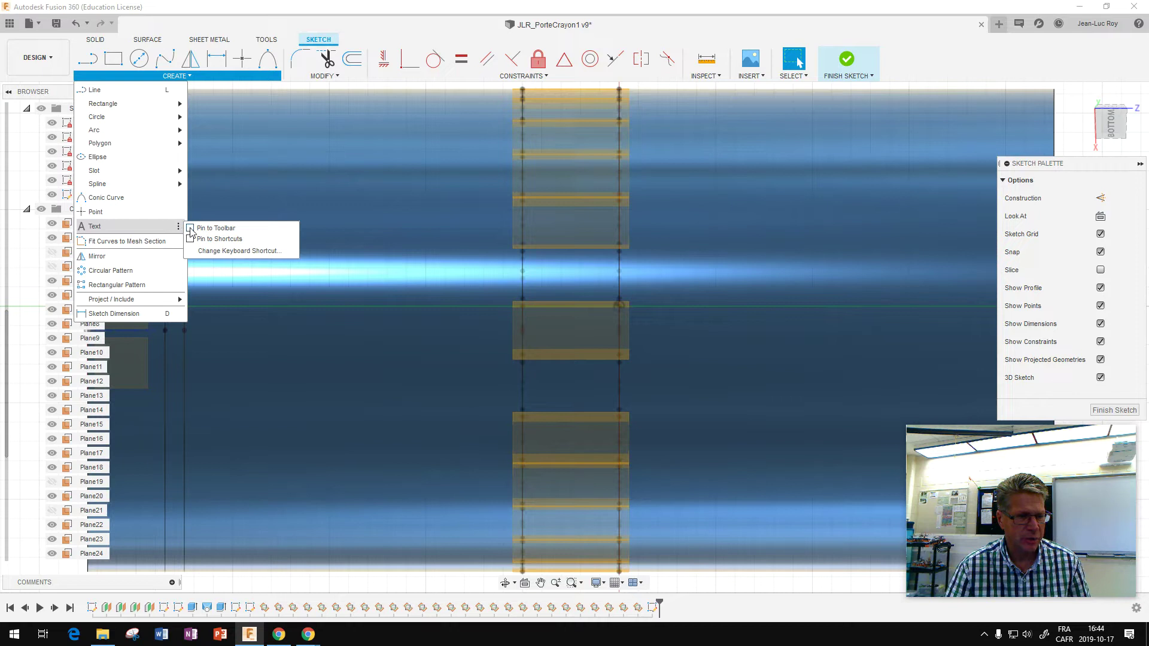
click(190, 228)
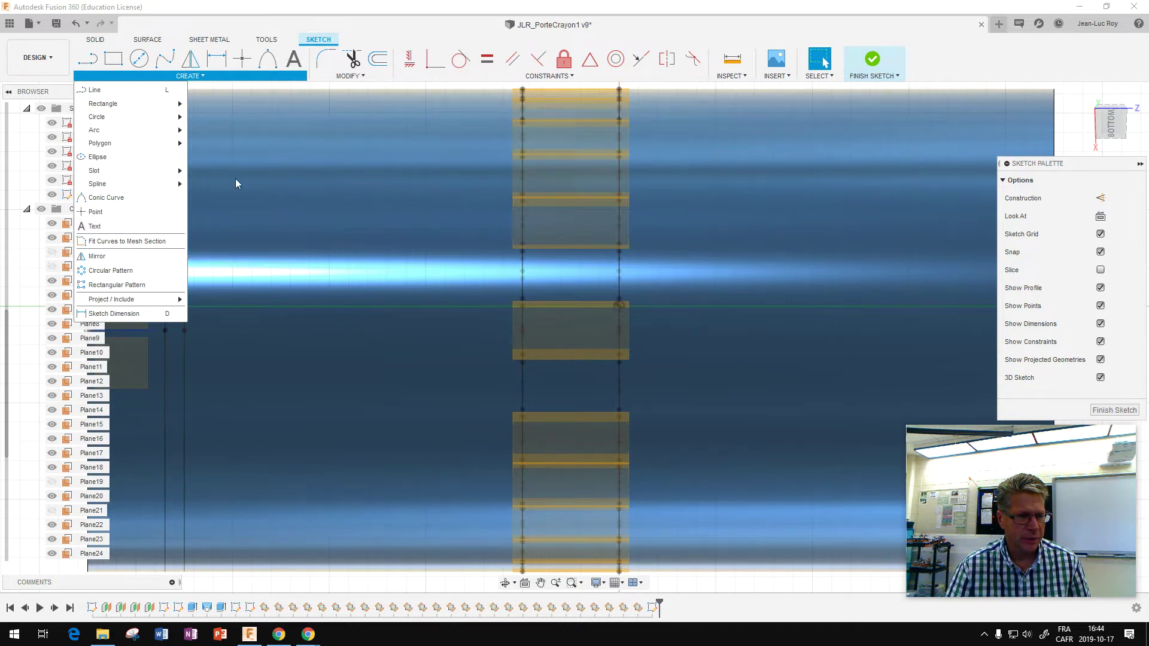
click(293, 60)
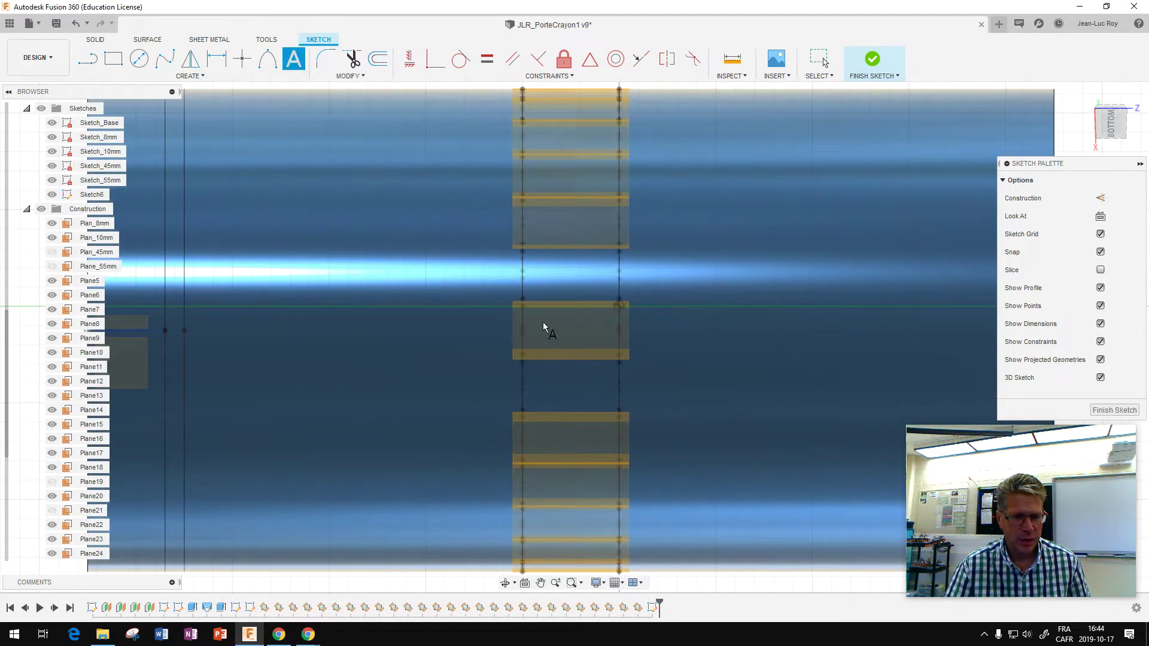
click(580, 318)
text(J)
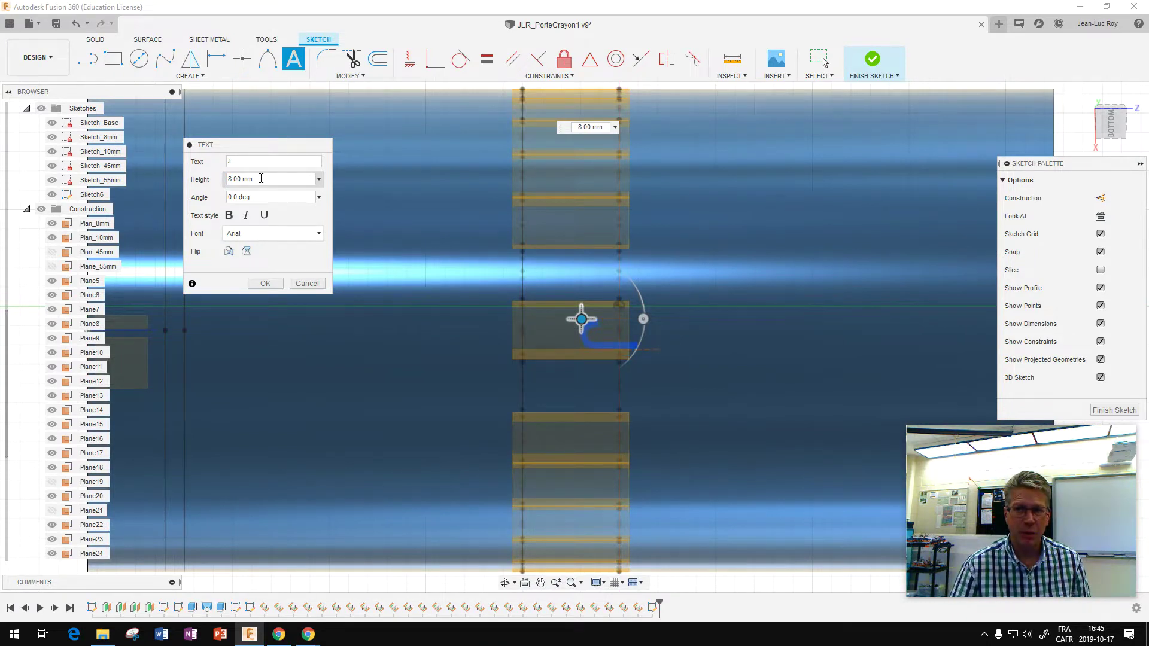
Set the J text font to Franklin Gothic Heavy.
click(318, 235)
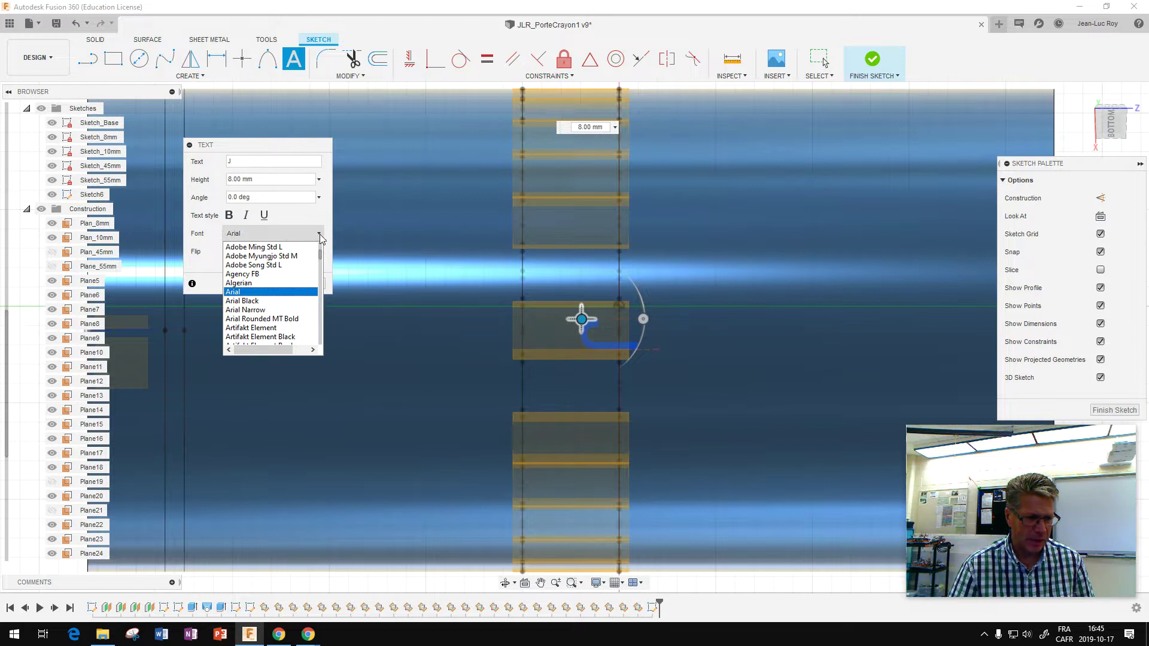
scroll(304, 291, down, 5)
scroll(304, 292, down, 5)
scroll(303, 292, down, 5)
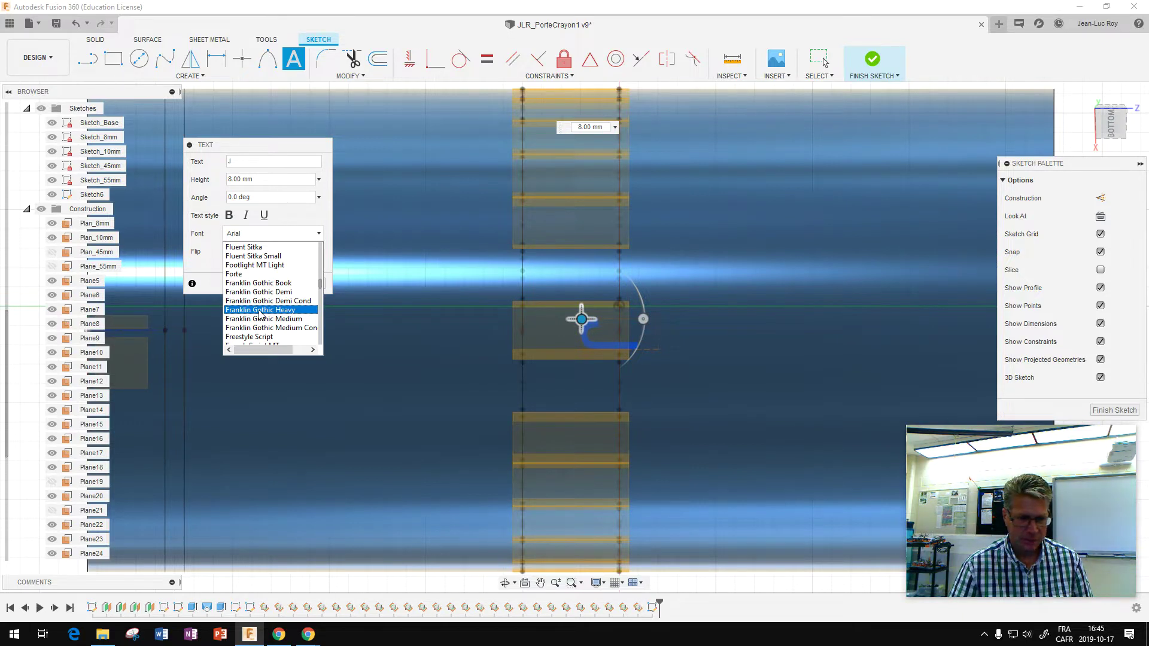
click(260, 310)
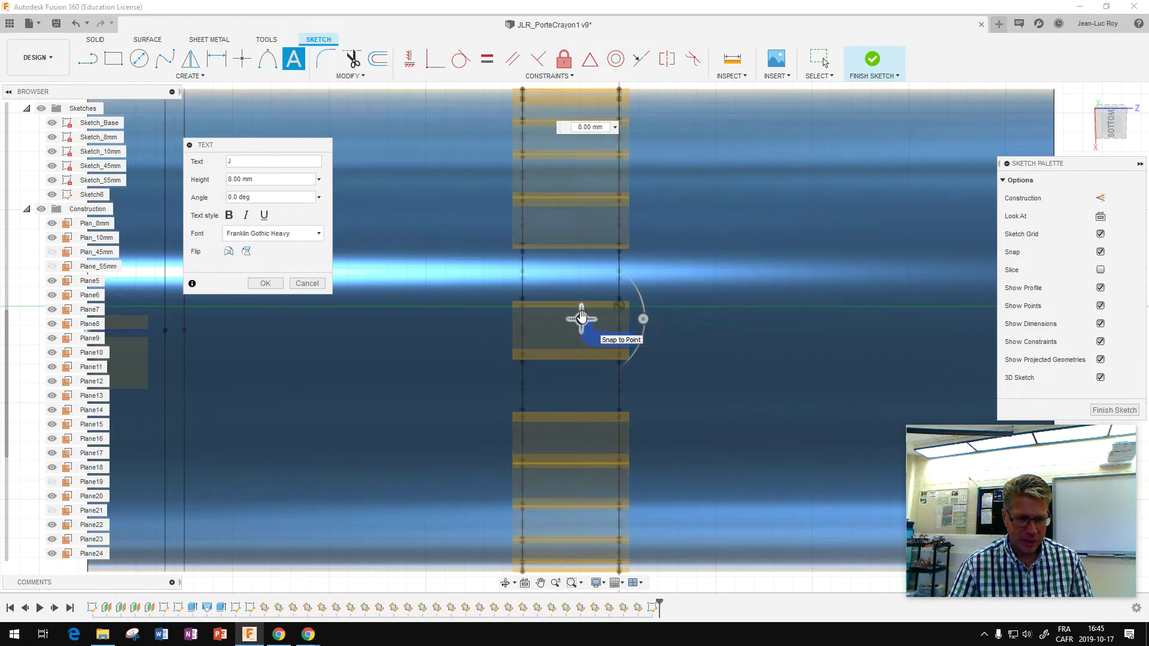
Shift the J text slightly left on the band plane.
drag(581, 317, 549, 317)
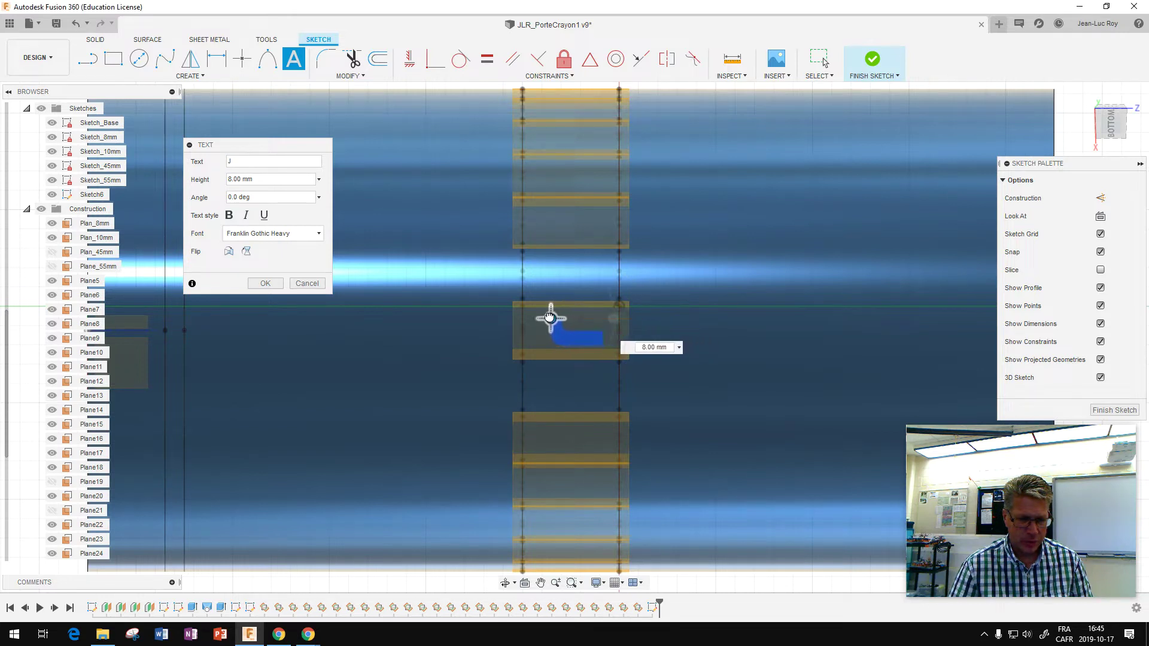
drag(550, 317, 545, 316)
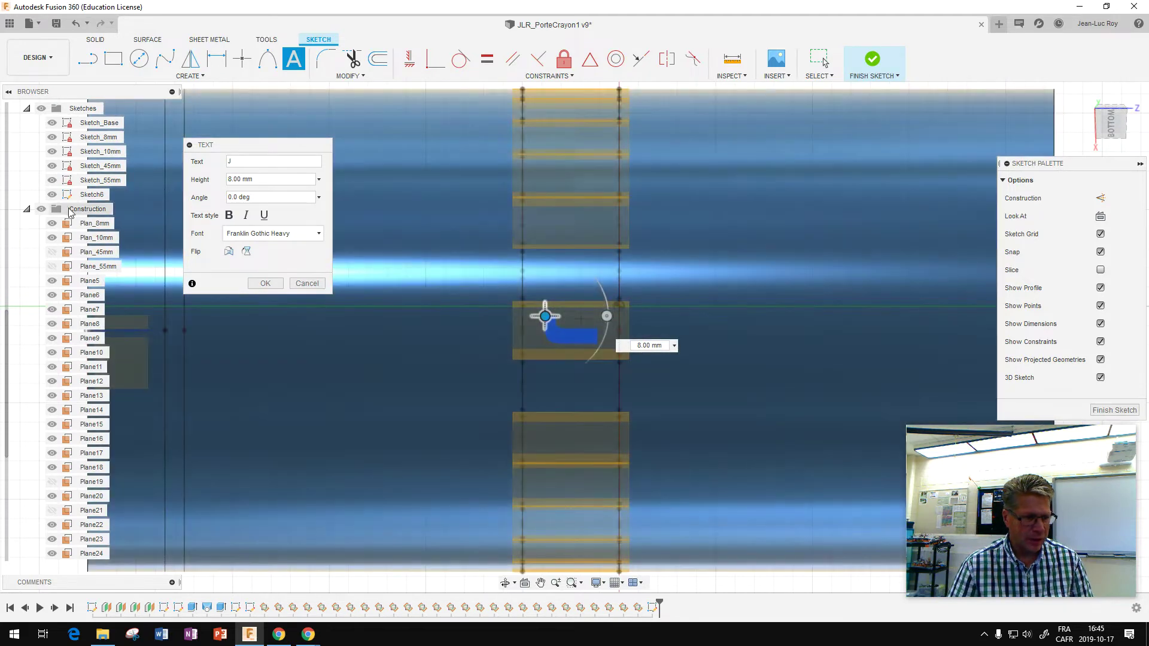
scroll(69, 209, up, 2)
scroll(59, 204, up, 2)
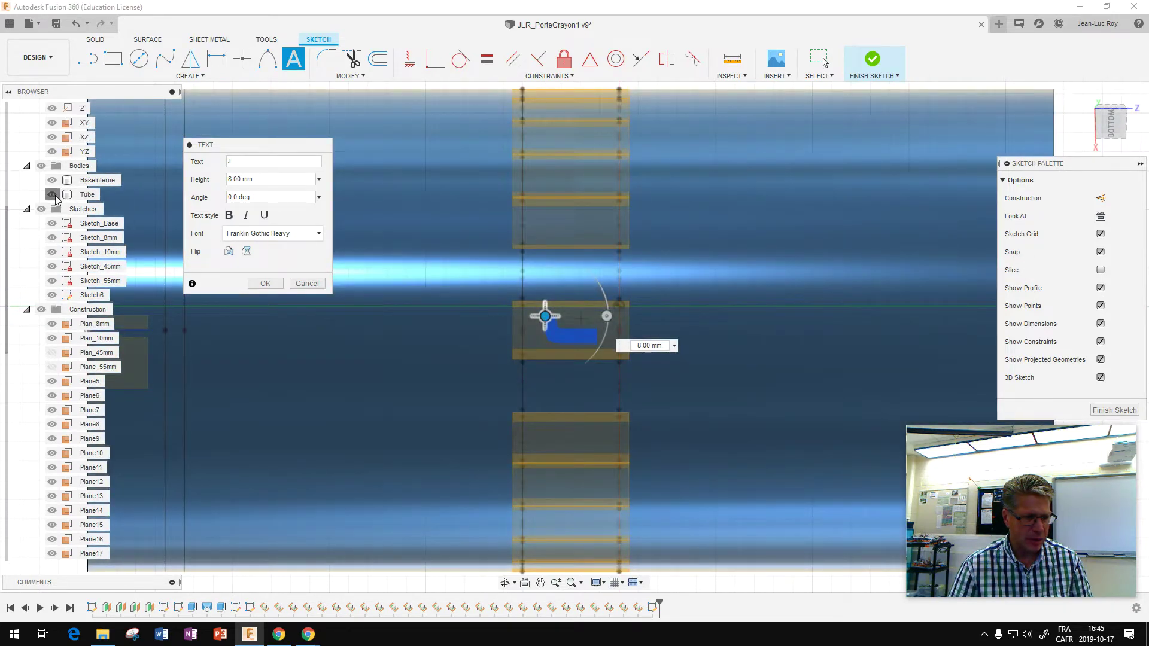
Hide the Tube body and orbit so the J's band plane faces the viewer.
click(53, 195)
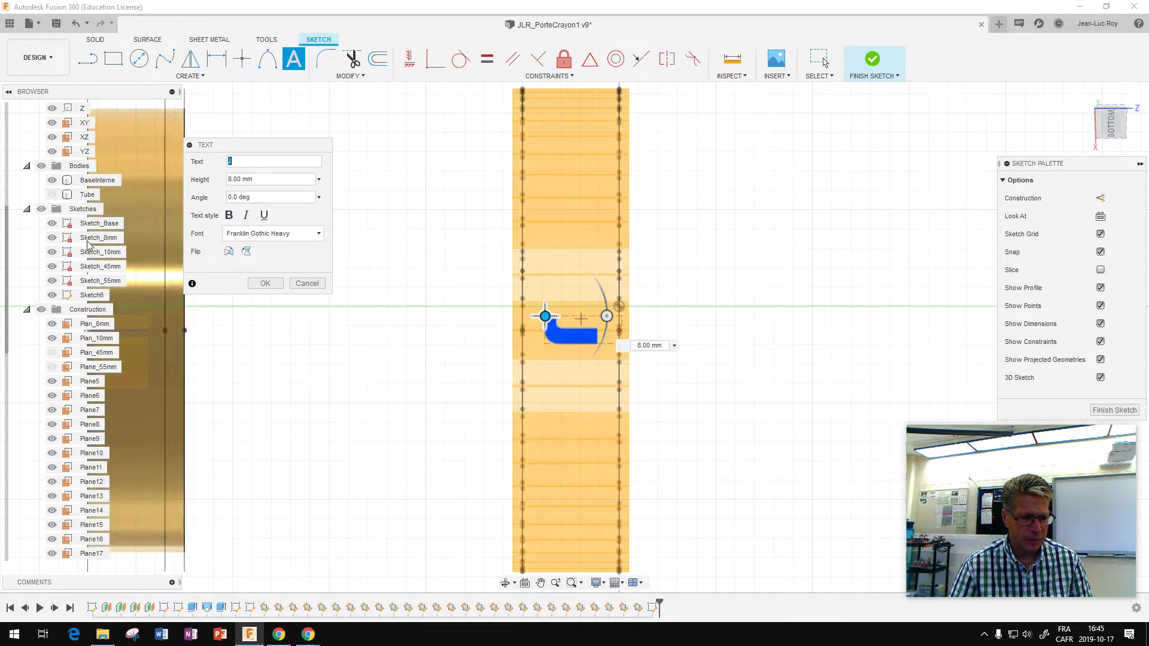
click(505, 583)
mouse_move(477, 482)
mouse_down()
mouse_move(629, 495)
mouse_move(559, 442)
mouse_move(569, 436)
mouse_move(477, 395)
mouse_move(546, 403)
mouse_move(554, 418)
mouse_move(544, 419)
mouse_up()
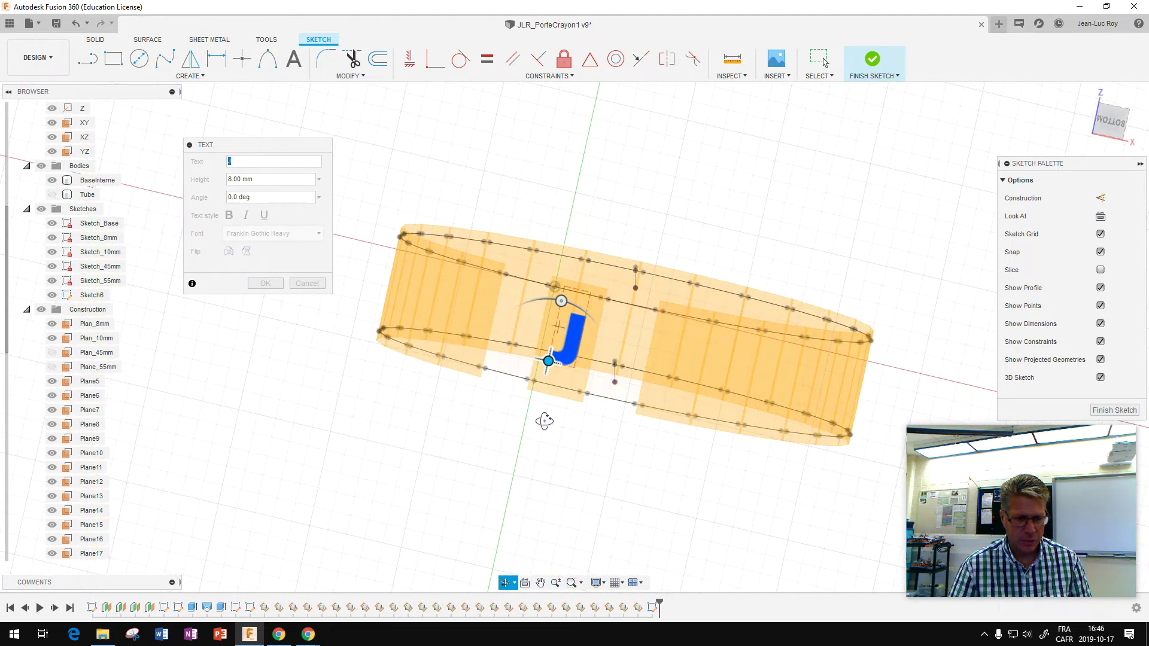
scroll(548, 395, up, 2)
scroll(556, 390, up, 2)
scroll(556, 389, up, 1)
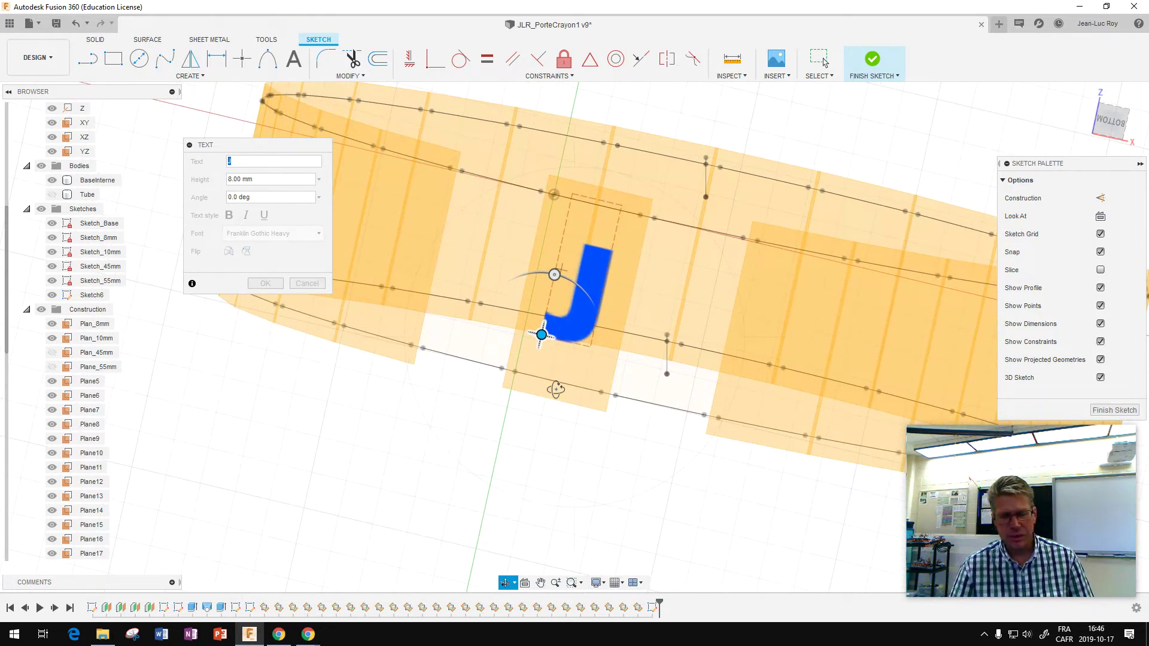
drag(555, 389, 555, 410)
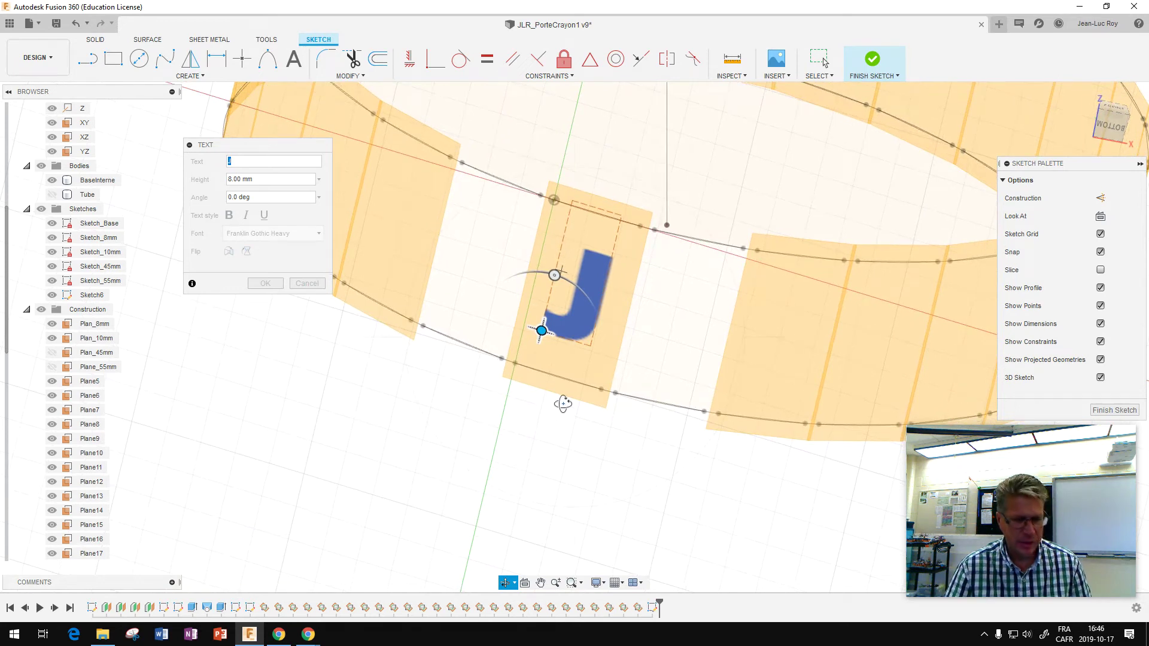
Move the J left and up to a snapped point across its panel's edge.
right_click(561, 456)
click(596, 458)
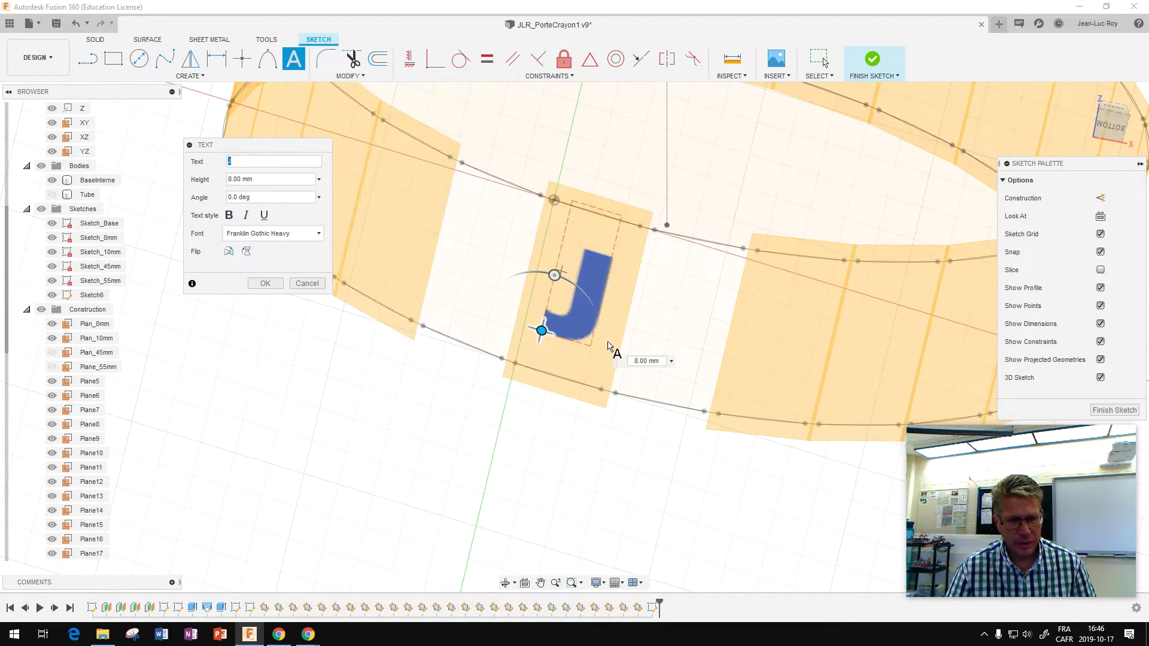
drag(541, 330, 442, 307)
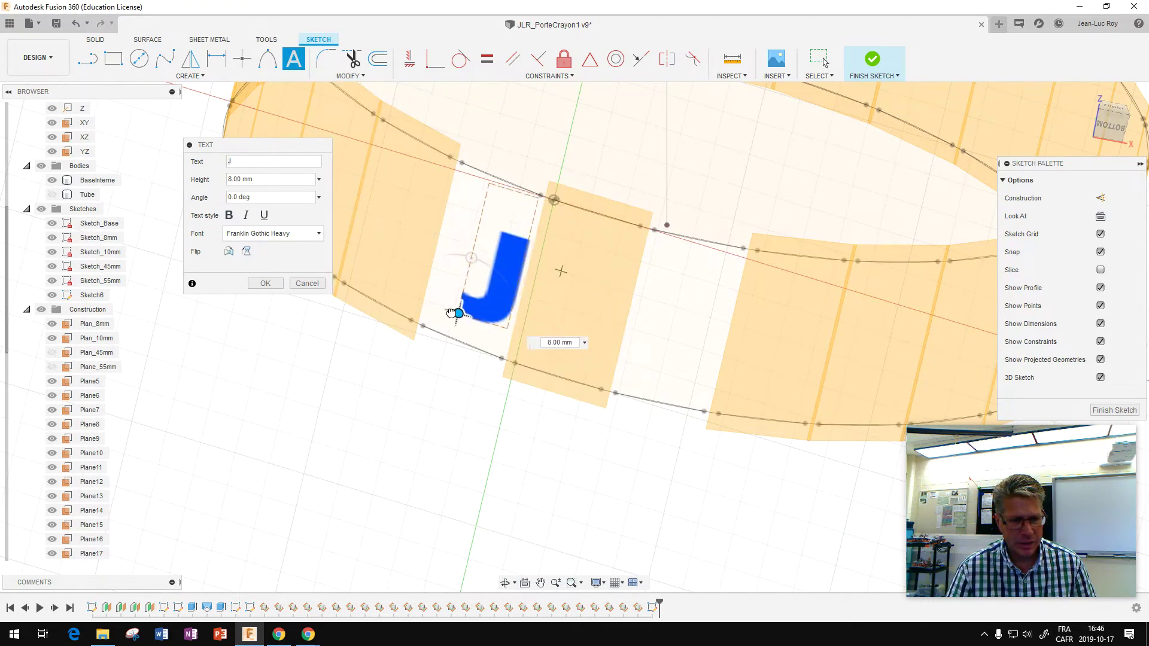
click(504, 582)
drag(515, 473, 485, 508)
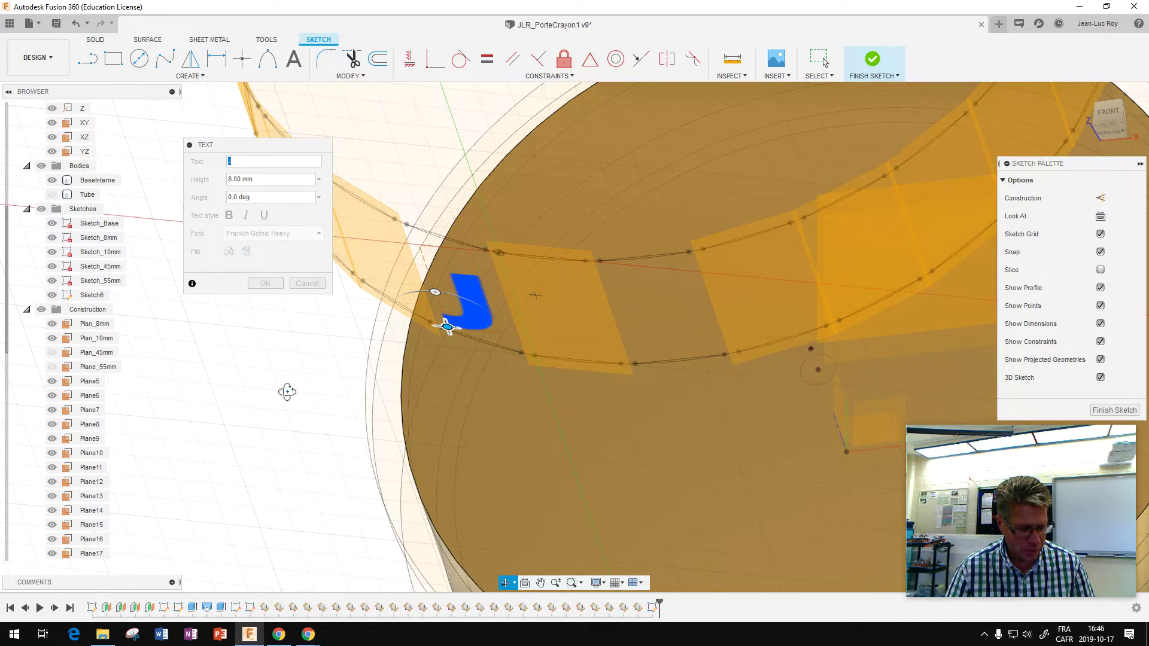
Show the Tube body, check from another angle, and move the J onto its plane's centre.
key(Escape)
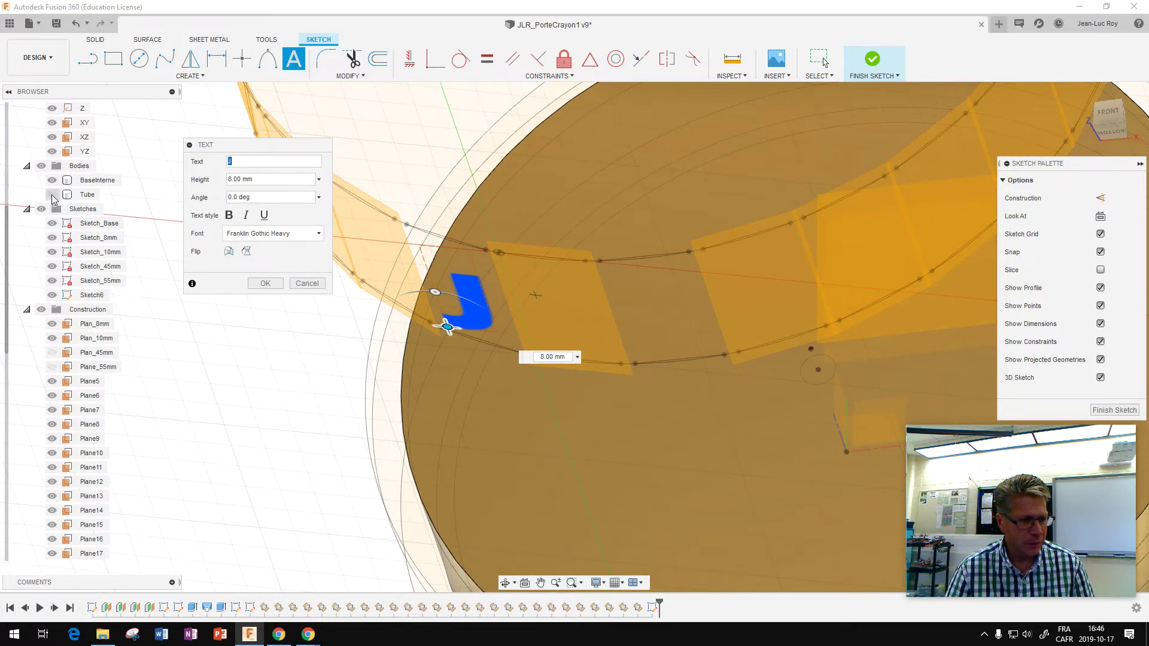
click(52, 195)
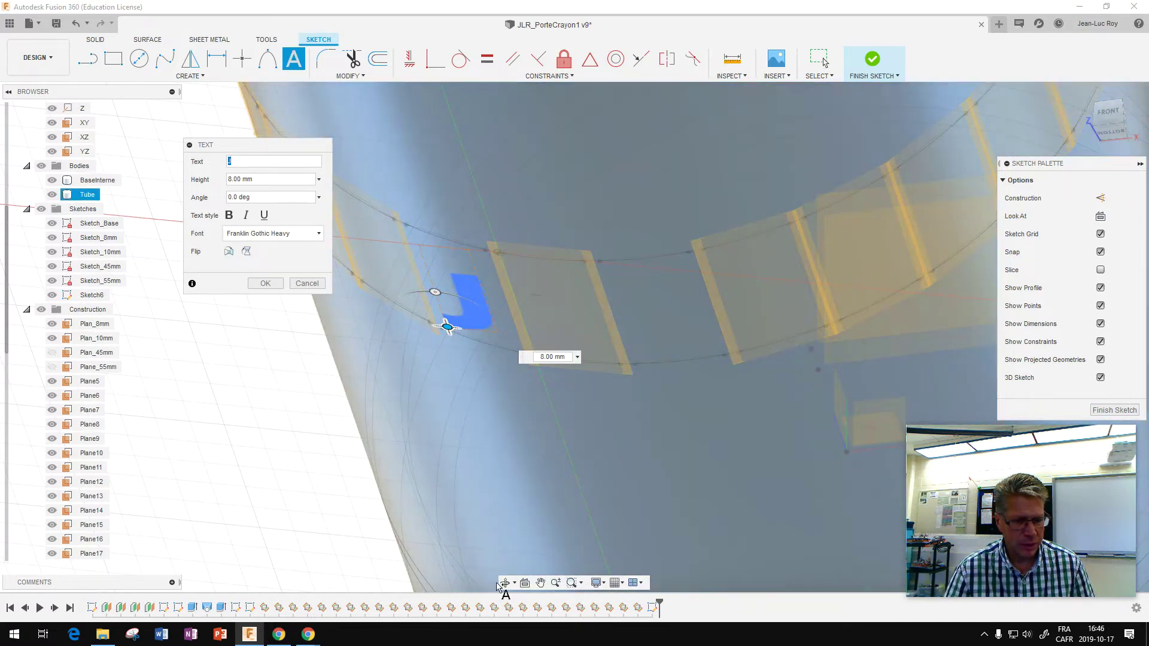
click(505, 582)
mouse_move(525, 451)
mouse_down()
mouse_move(527, 475)
mouse_move(442, 317)
mouse_up()
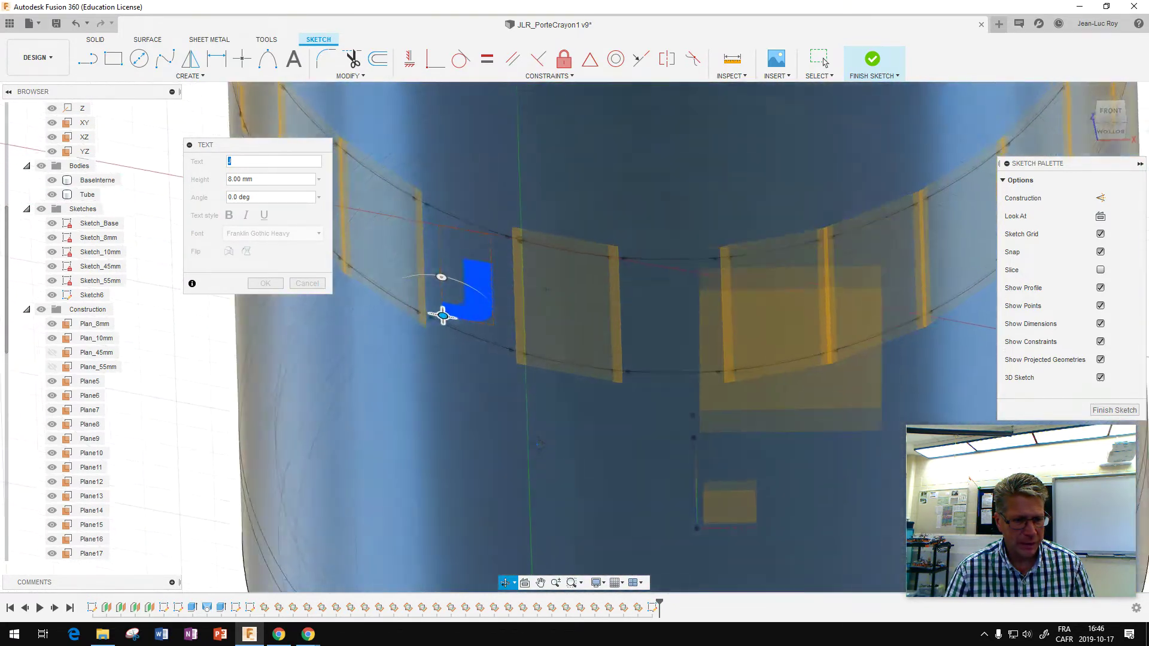
key(Escape)
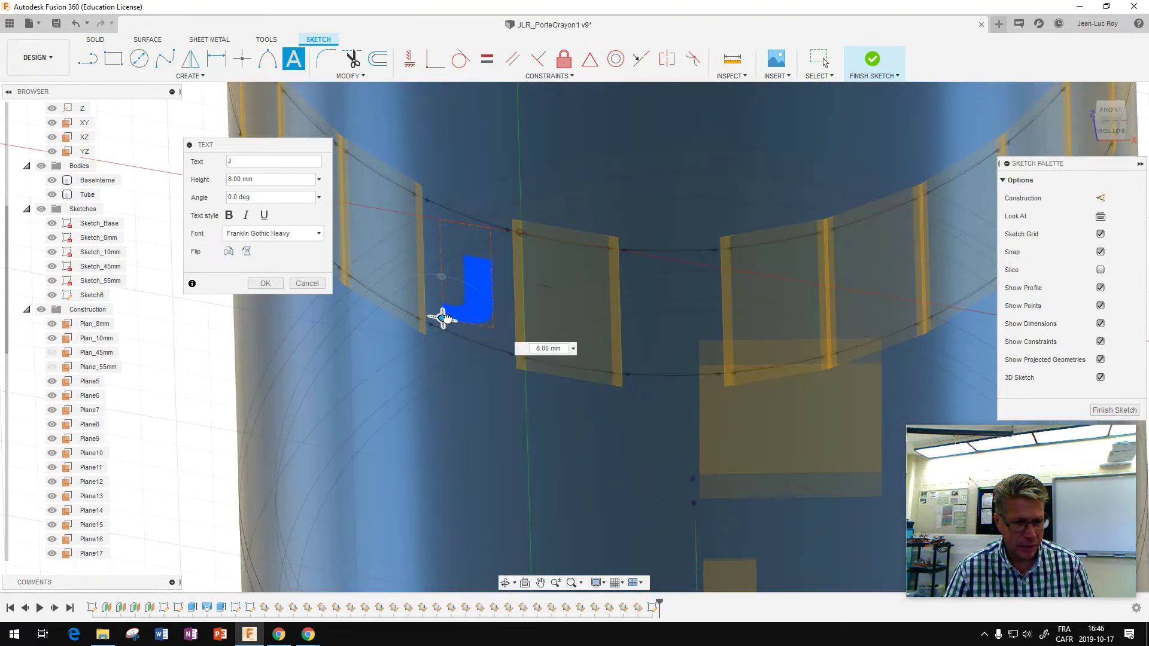
drag(443, 317, 543, 337)
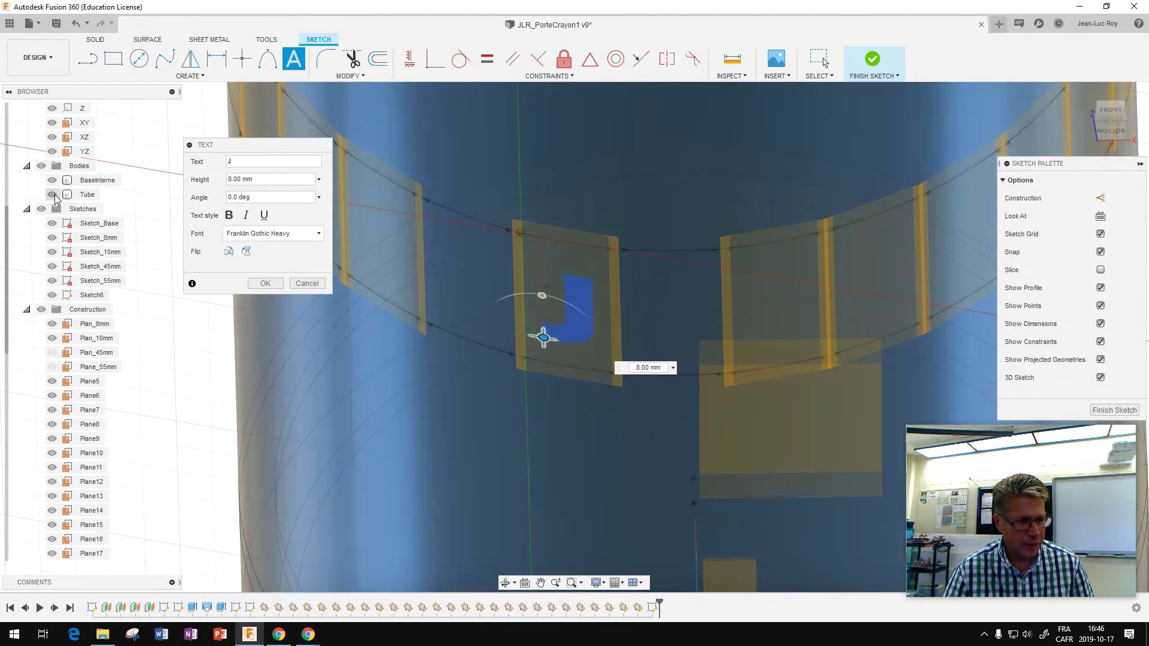
Hide the Tube, nudge the J into place, and commit the 8 mm Franklin Gothic Heavy text.
click(52, 195)
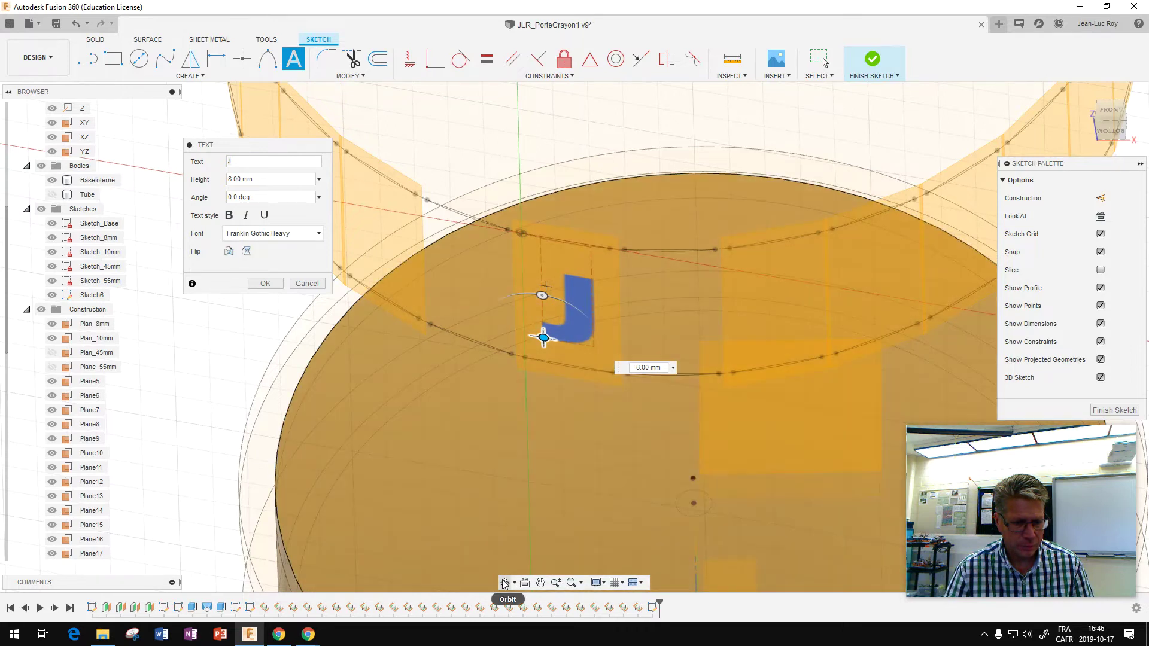
click(504, 582)
drag(521, 523, 533, 509)
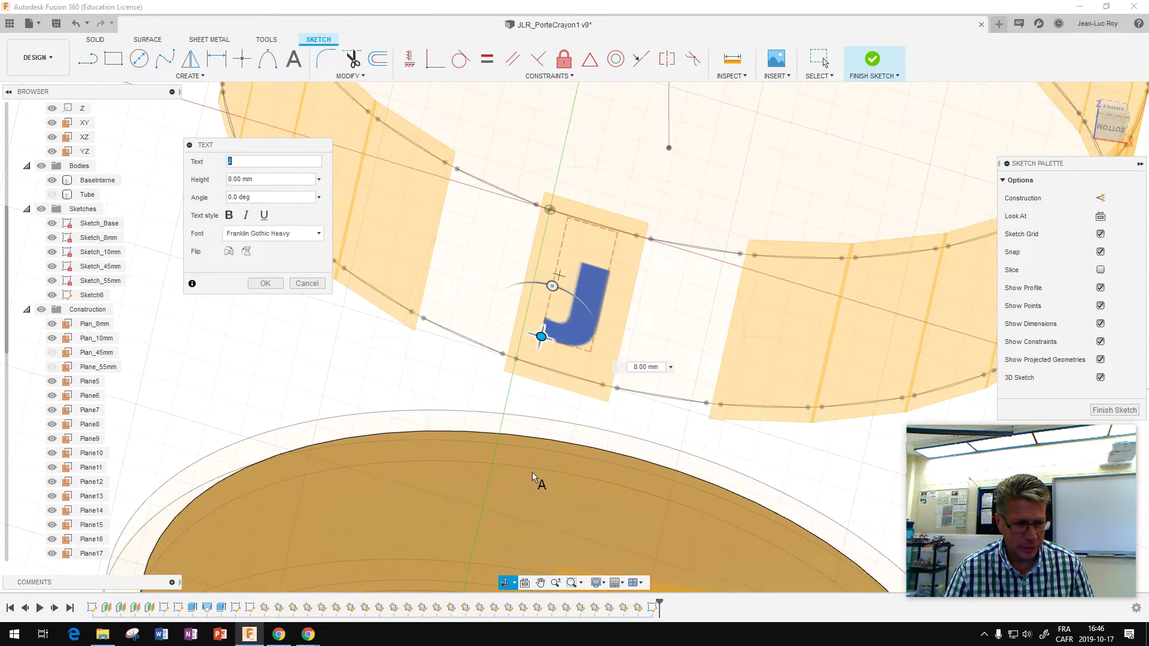
key(Escape)
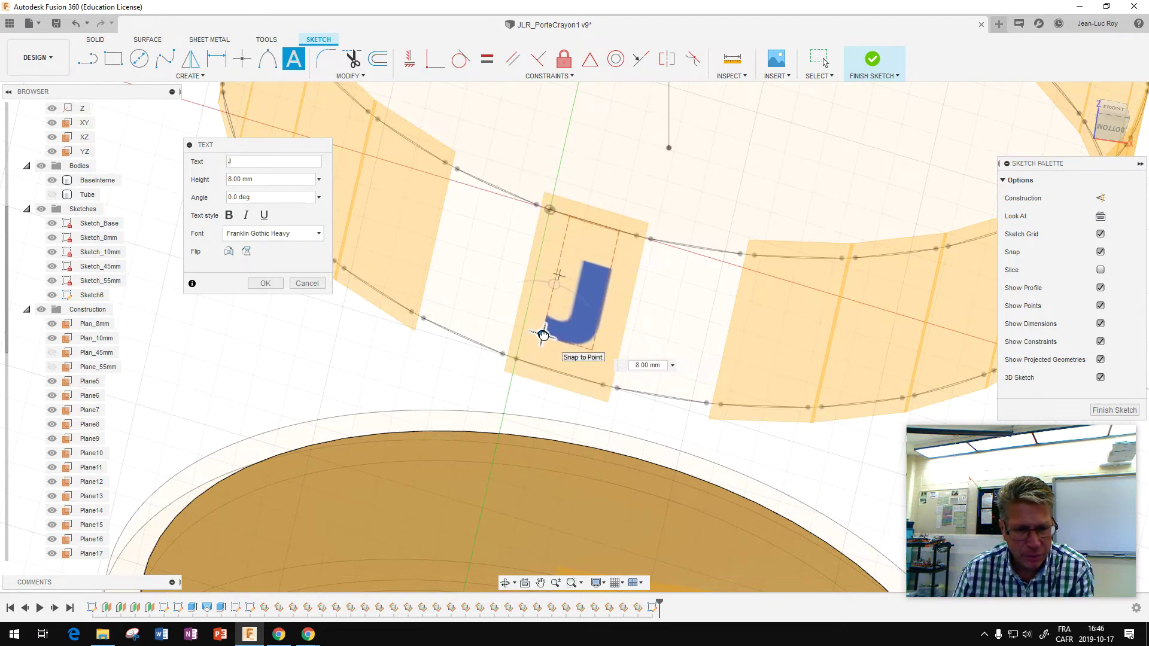
scroll(543, 333, up, 1)
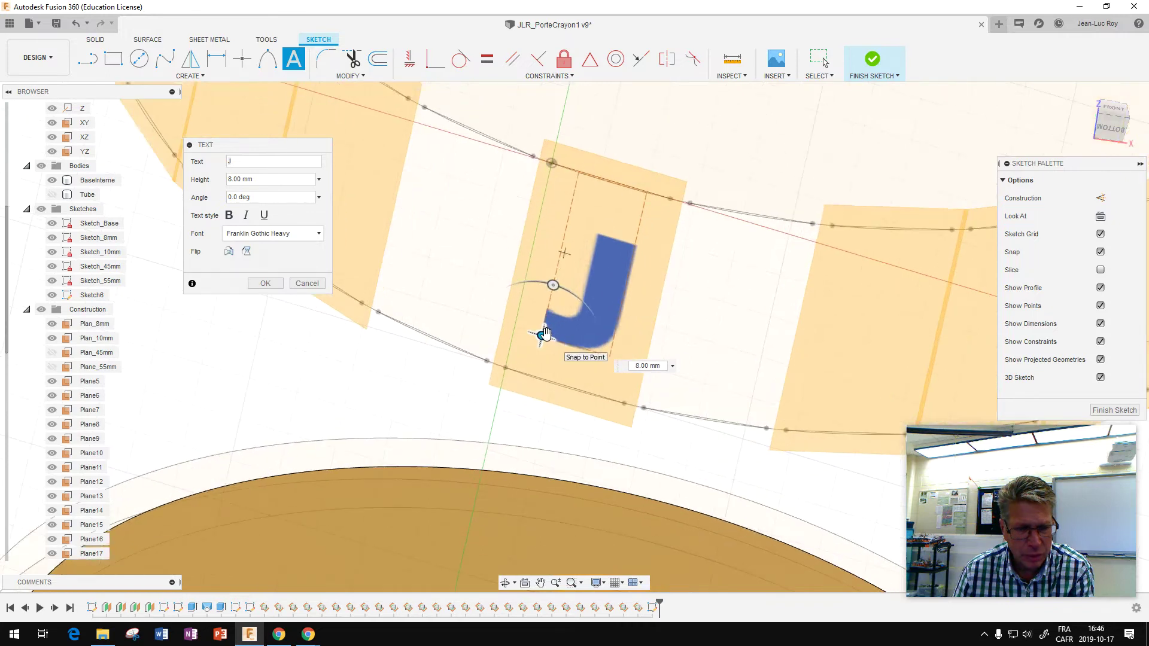
scroll(540, 335, up, 3)
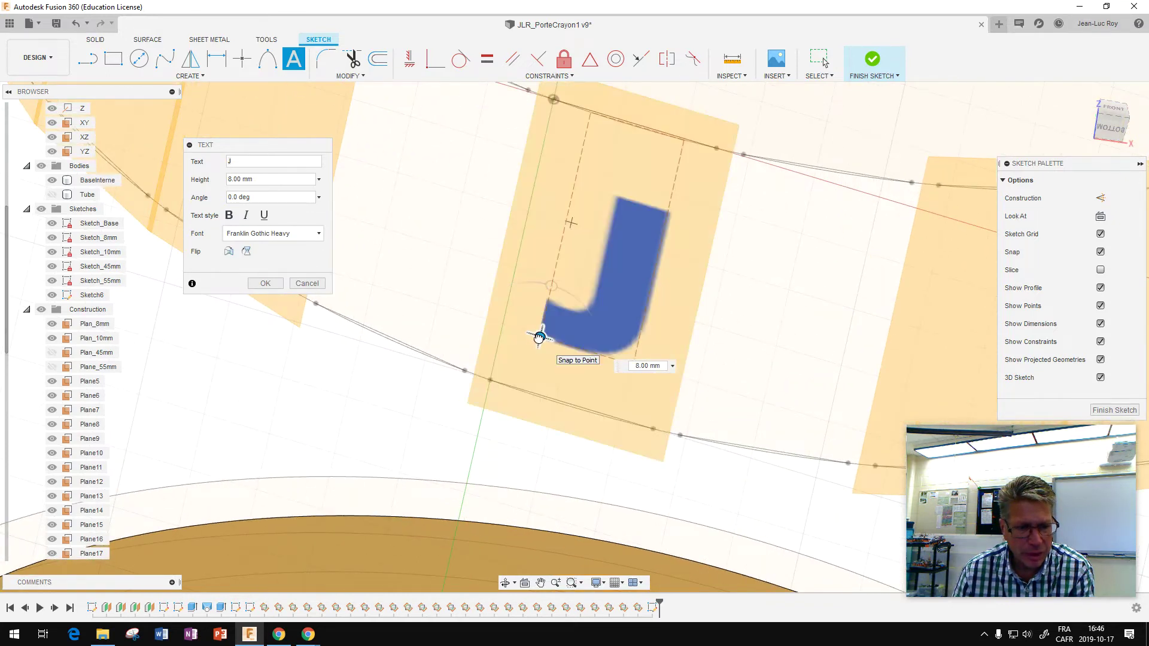
drag(539, 337, 512, 340)
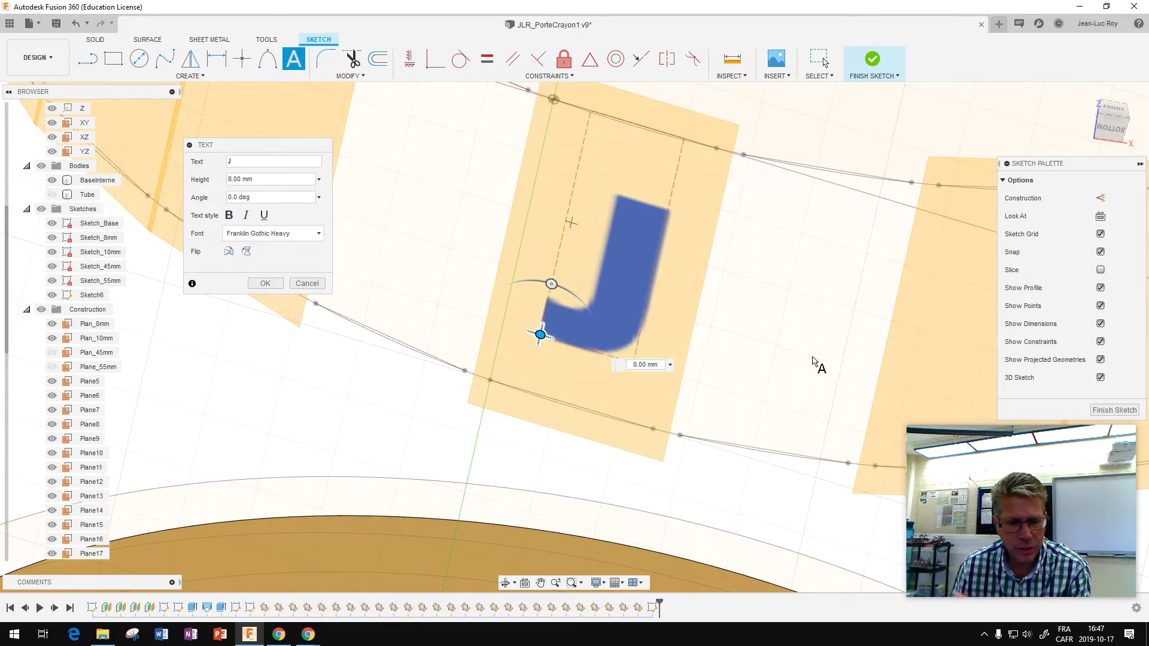
scroll(695, 272, up, 3)
scroll(713, 282, down, 3)
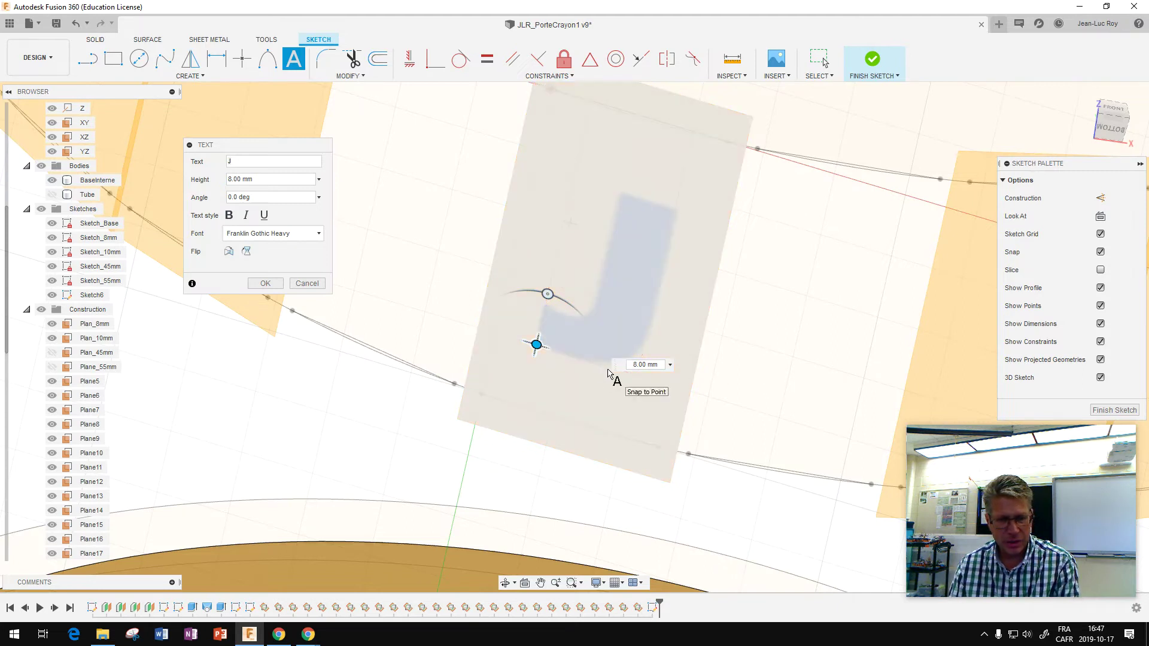
drag(249, 150, 302, 187)
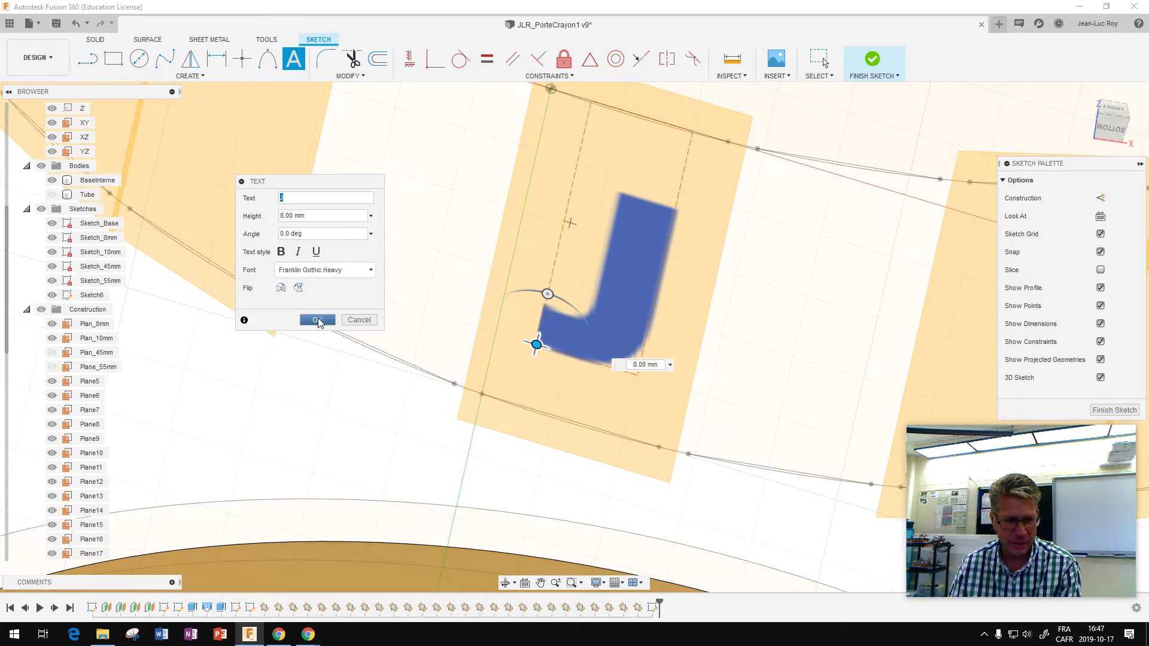
click(317, 320)
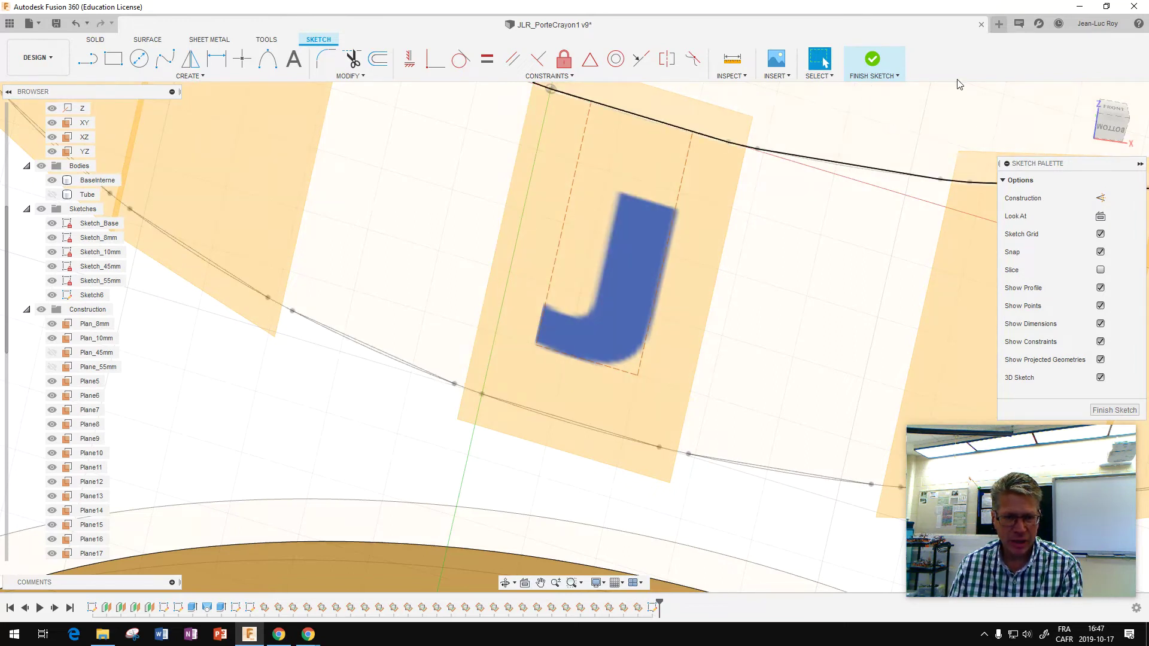
Finish the J sketch and show Plane19 and Plane21 on either side of it.
click(872, 60)
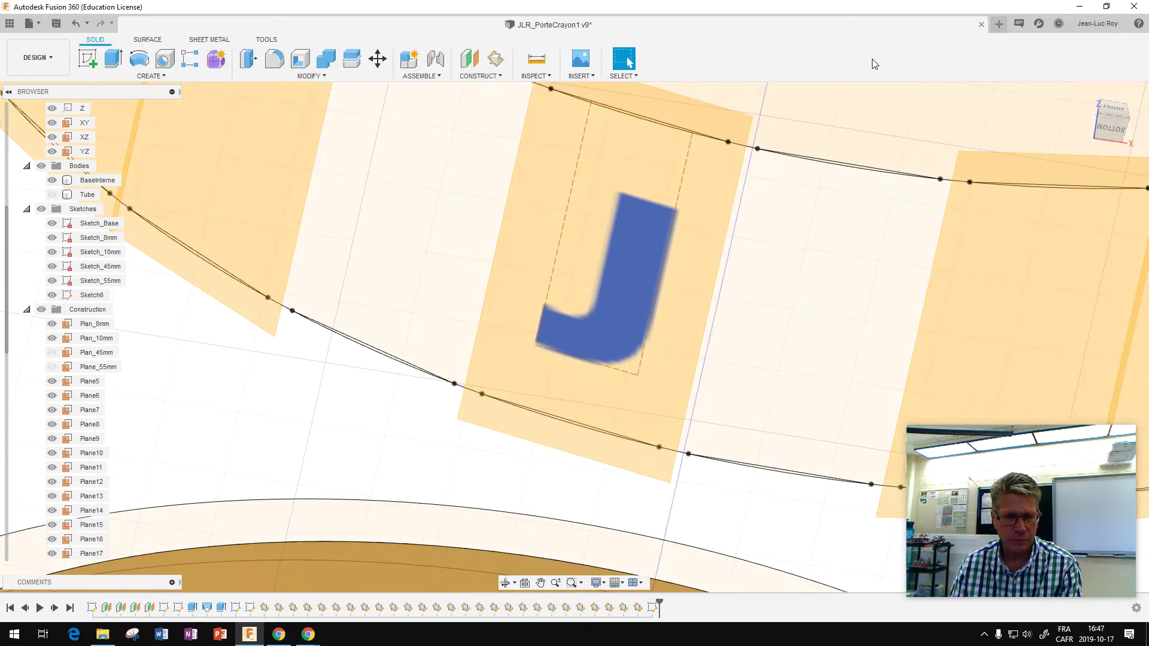
scroll(84, 510, down, 2)
scroll(85, 509, down, 2)
scroll(85, 502, down, 1)
click(52, 381)
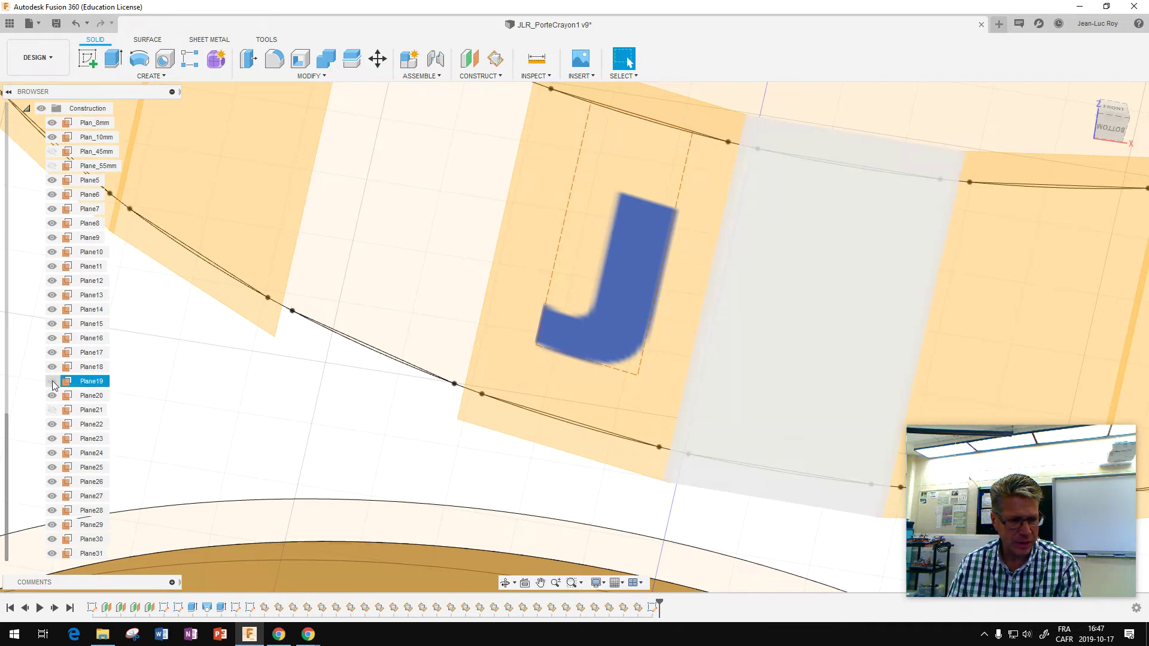
click(52, 410)
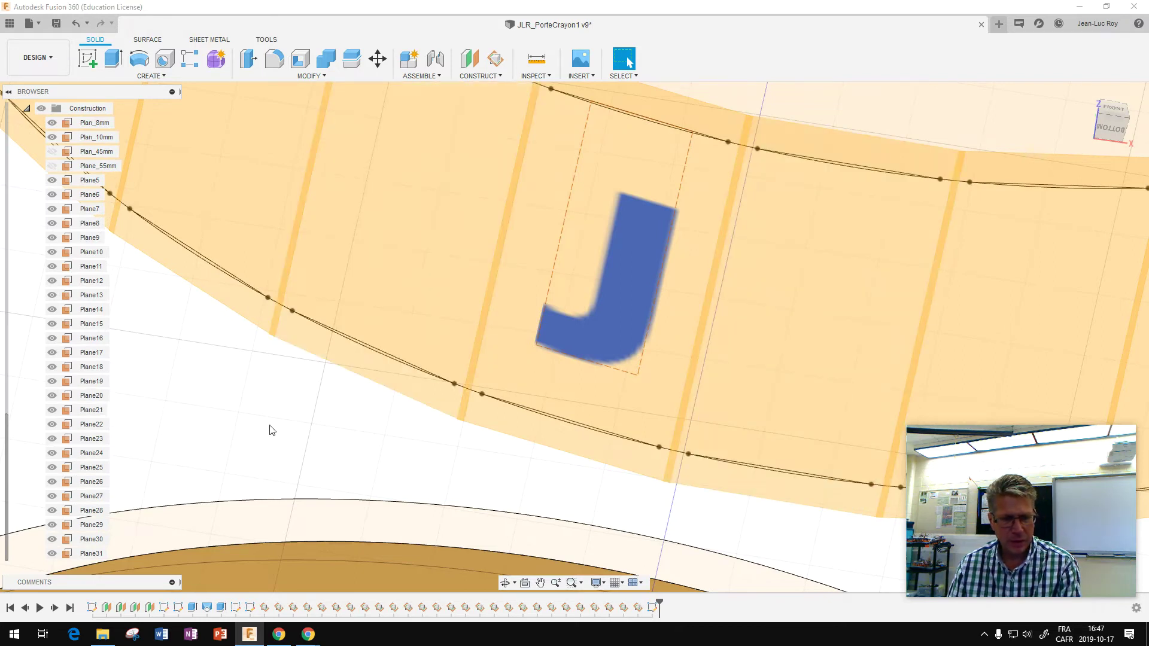
Start Sketch7 on Plane19 beside the J.
scroll(398, 473, up, 3)
scroll(398, 475, up, 3)
scroll(398, 474, up, 1)
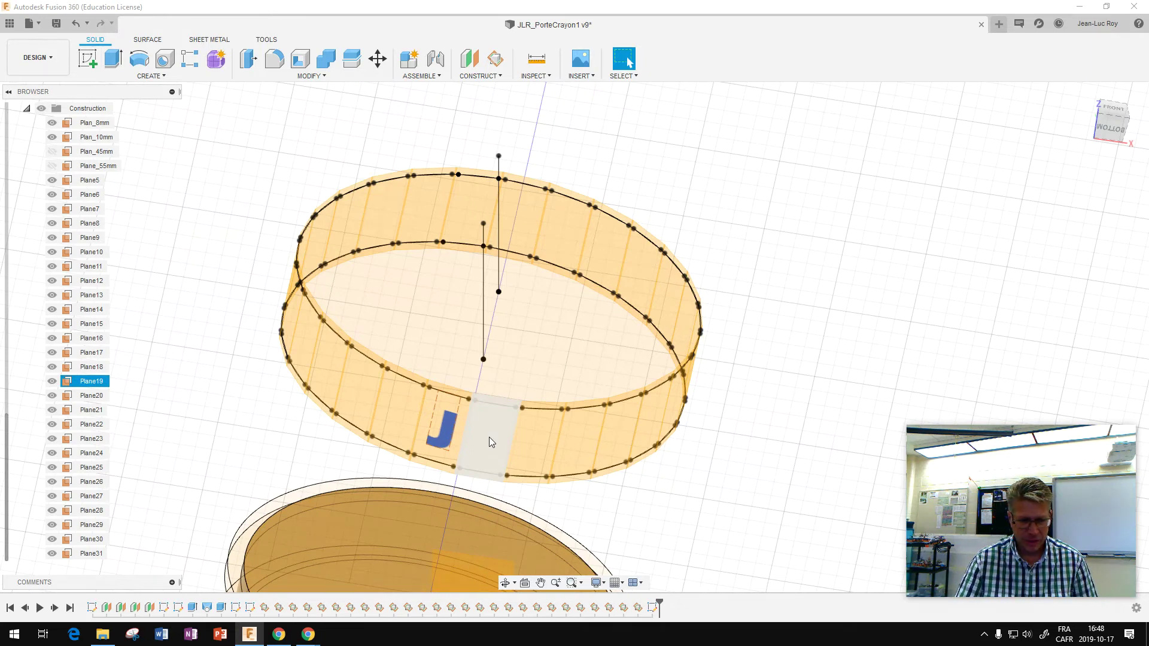
key(Escape)
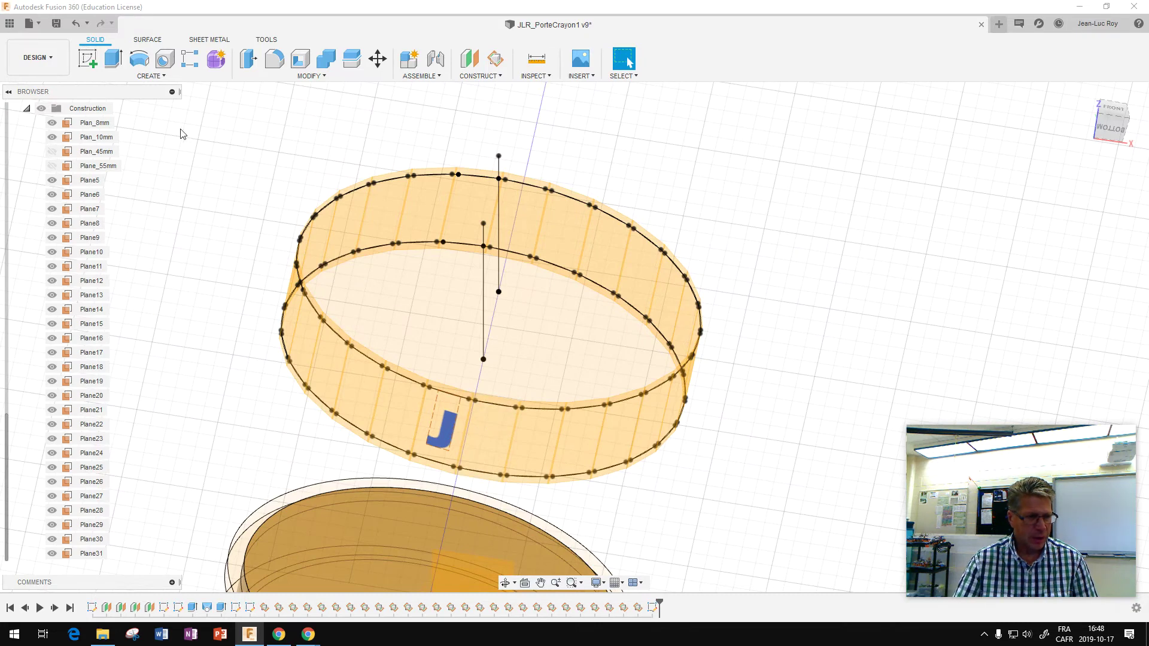
click(91, 64)
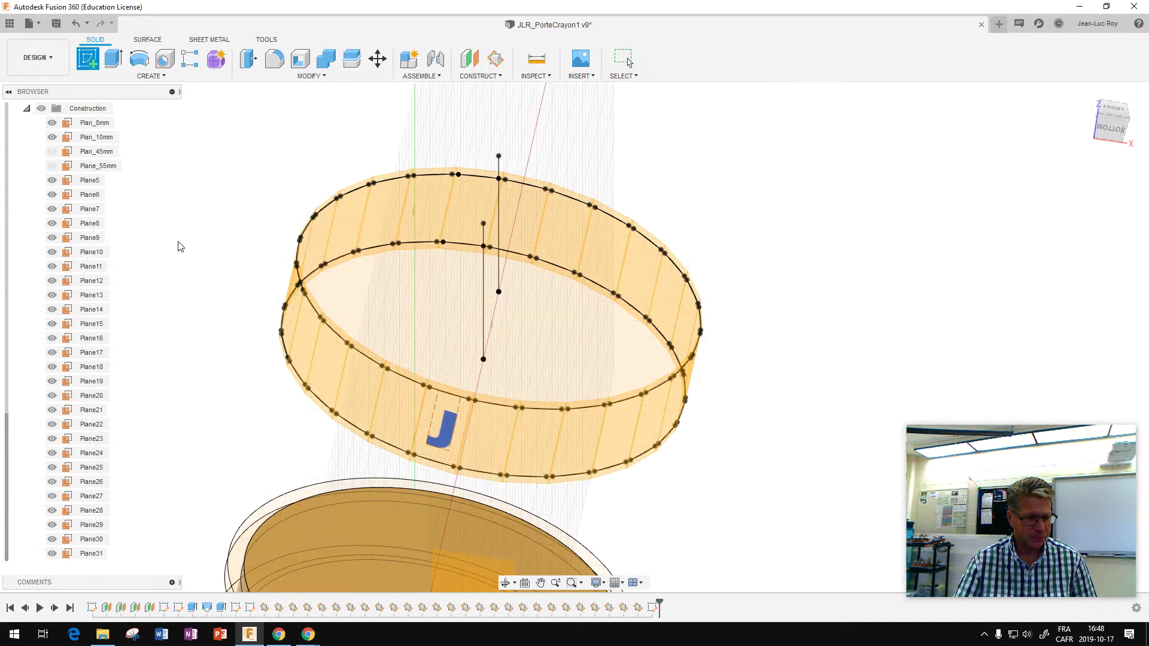
click(483, 429)
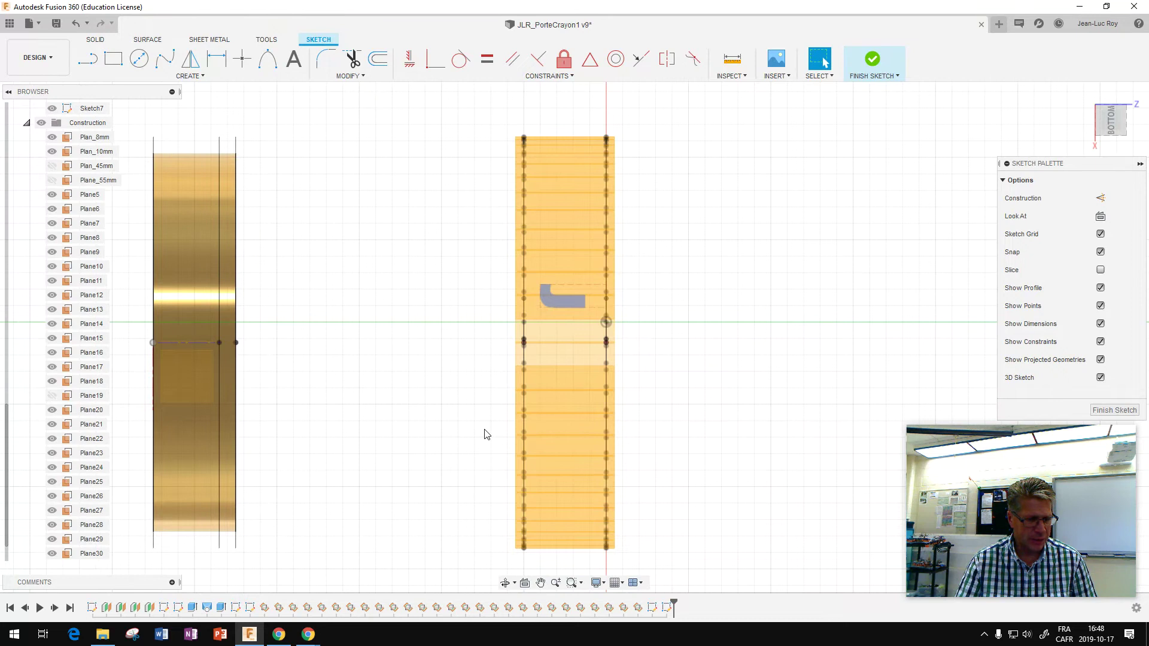
Place a text entry 'E' on the construction plane just below the J.
click(293, 59)
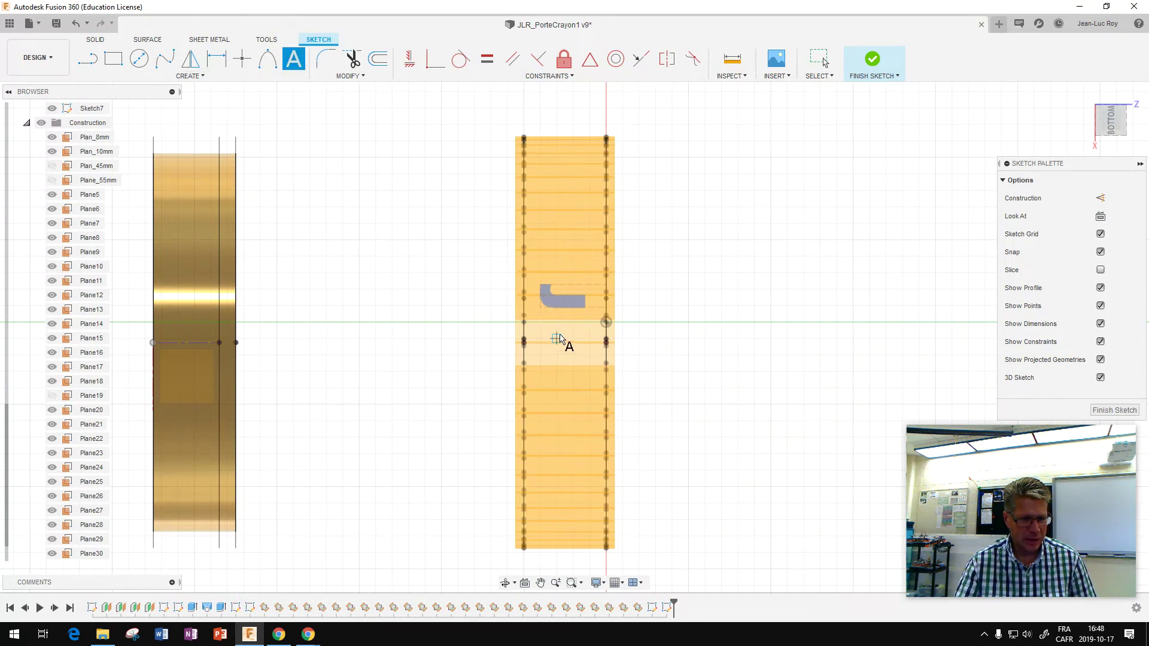
scroll(560, 341, up, 2)
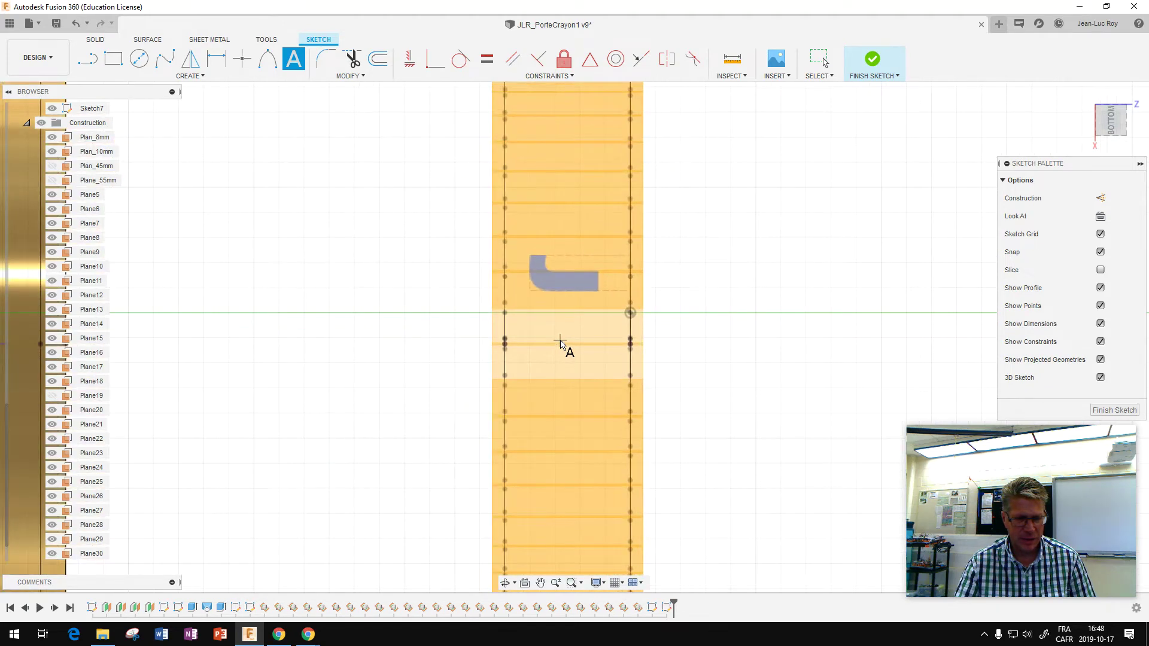
scroll(560, 341, up, 1)
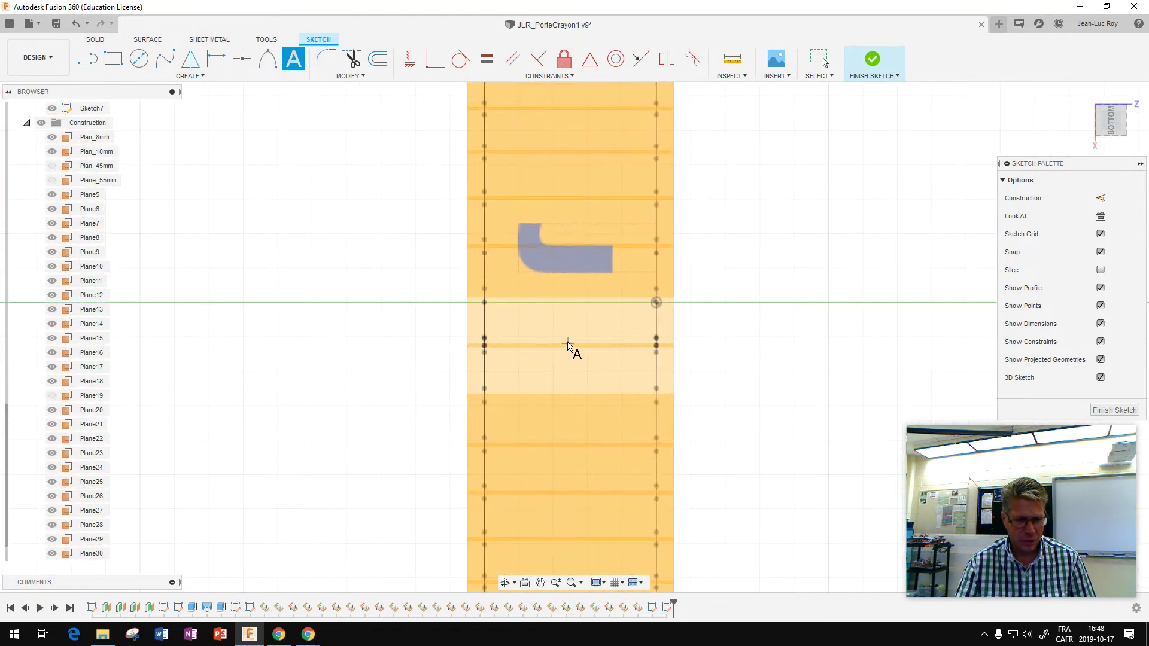
scroll(568, 346, down, 1)
scroll(565, 345, down, 2)
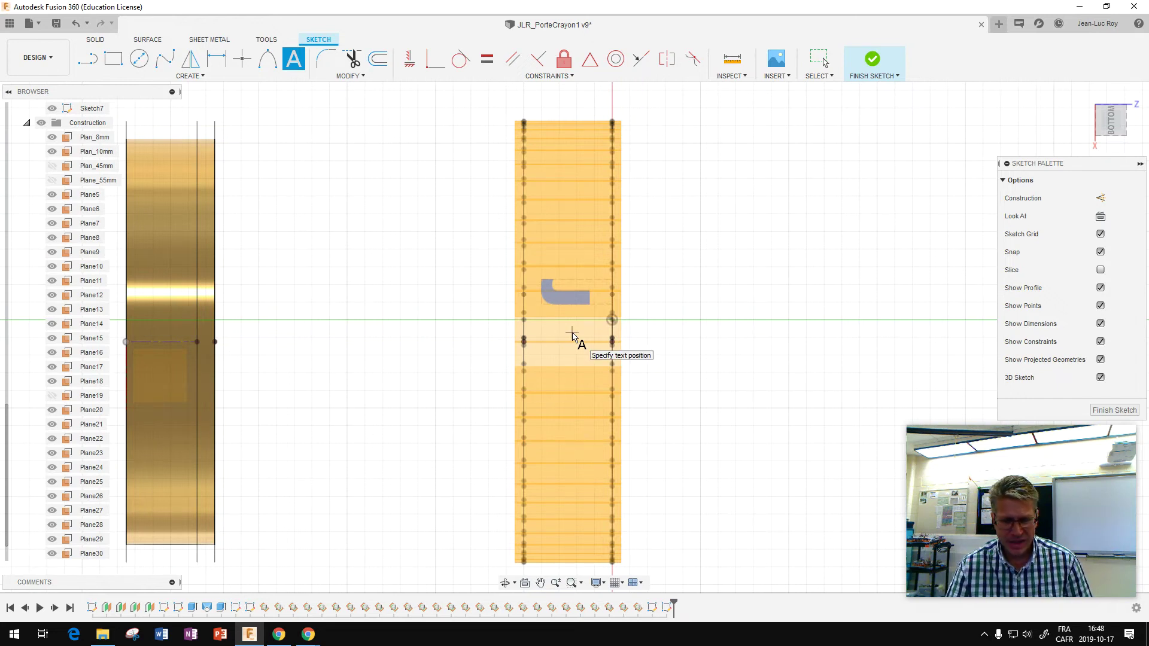
click(572, 334)
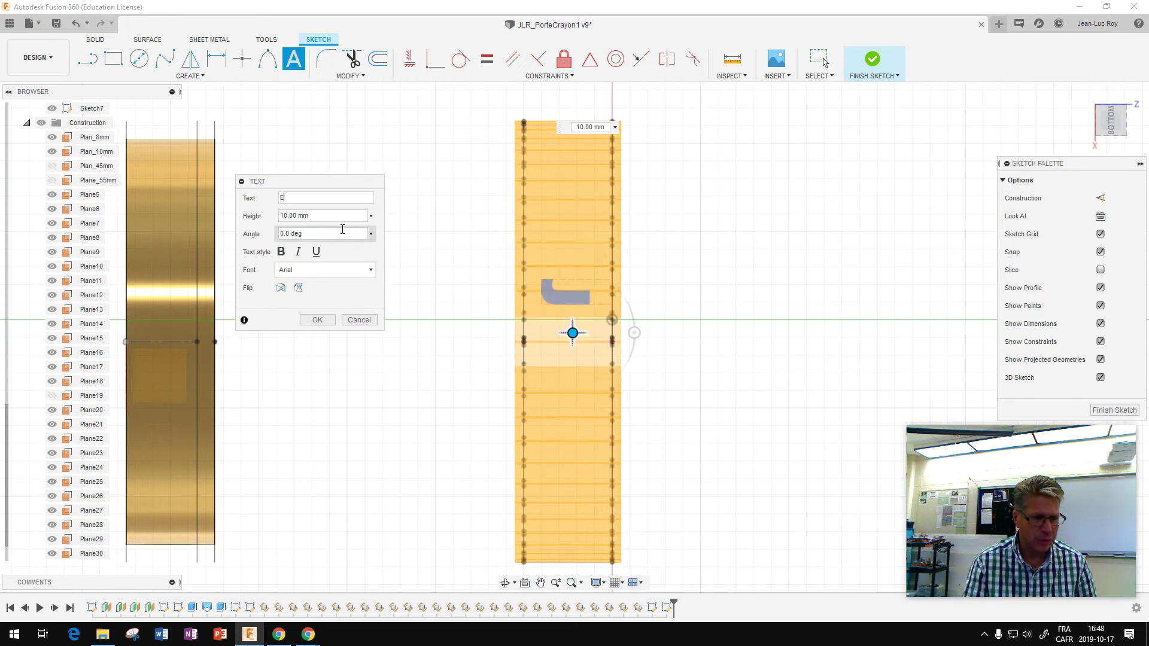
text(E)
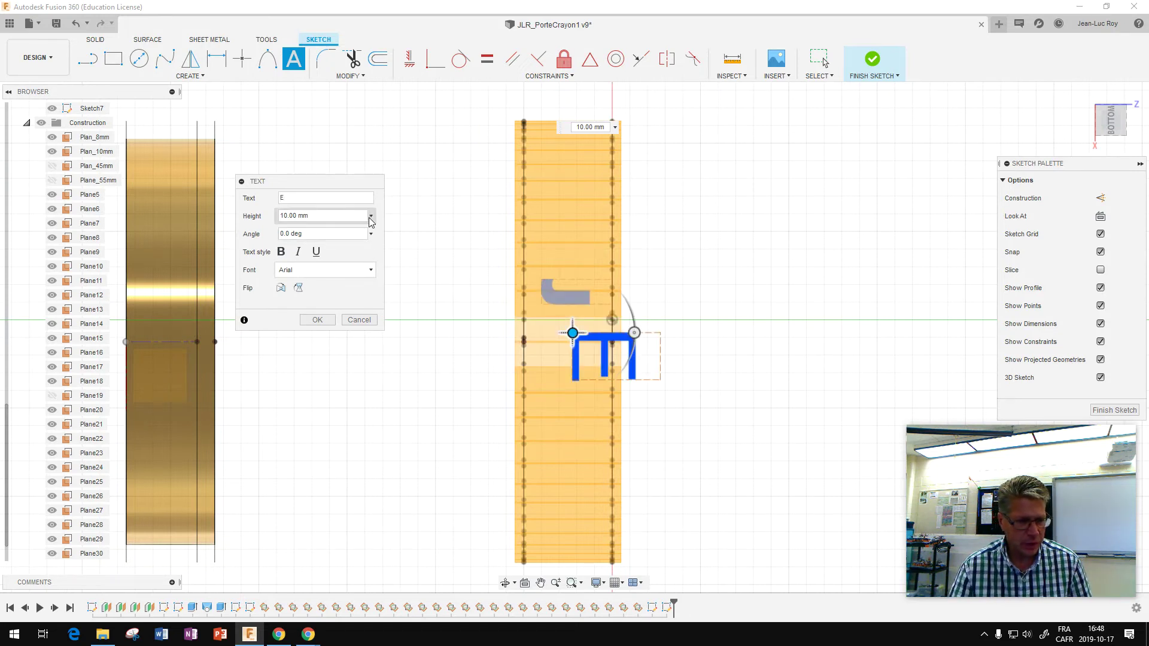
Set the E text height to 8.00 mm and font to Franklin Gothic Heavy.
click(372, 216)
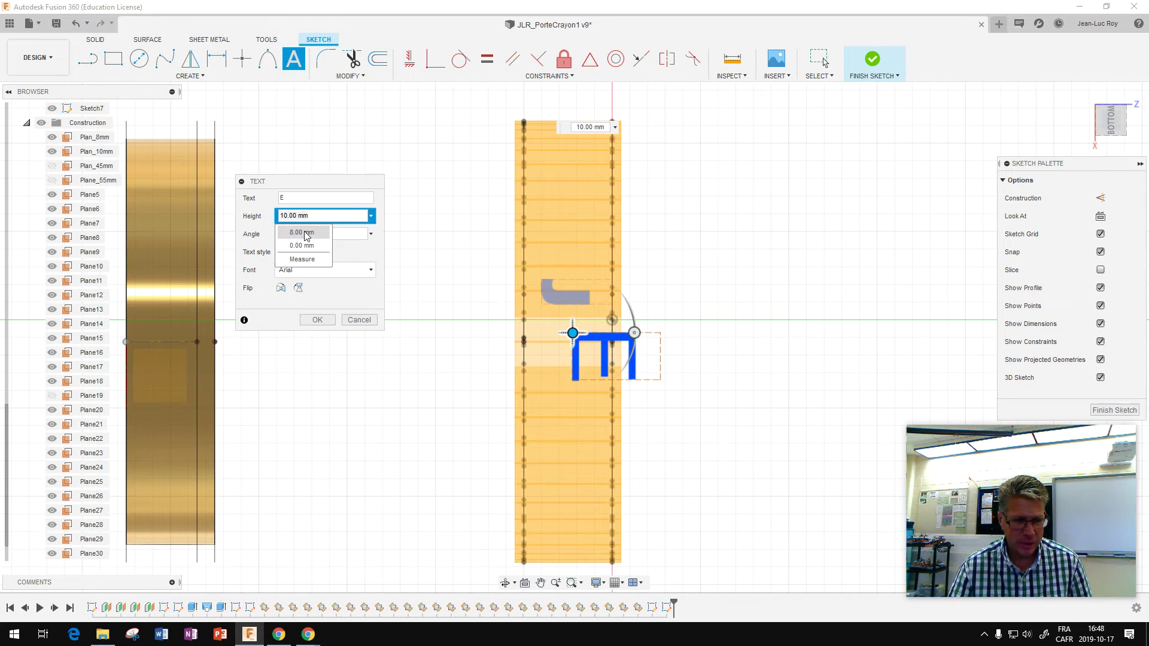
click(305, 235)
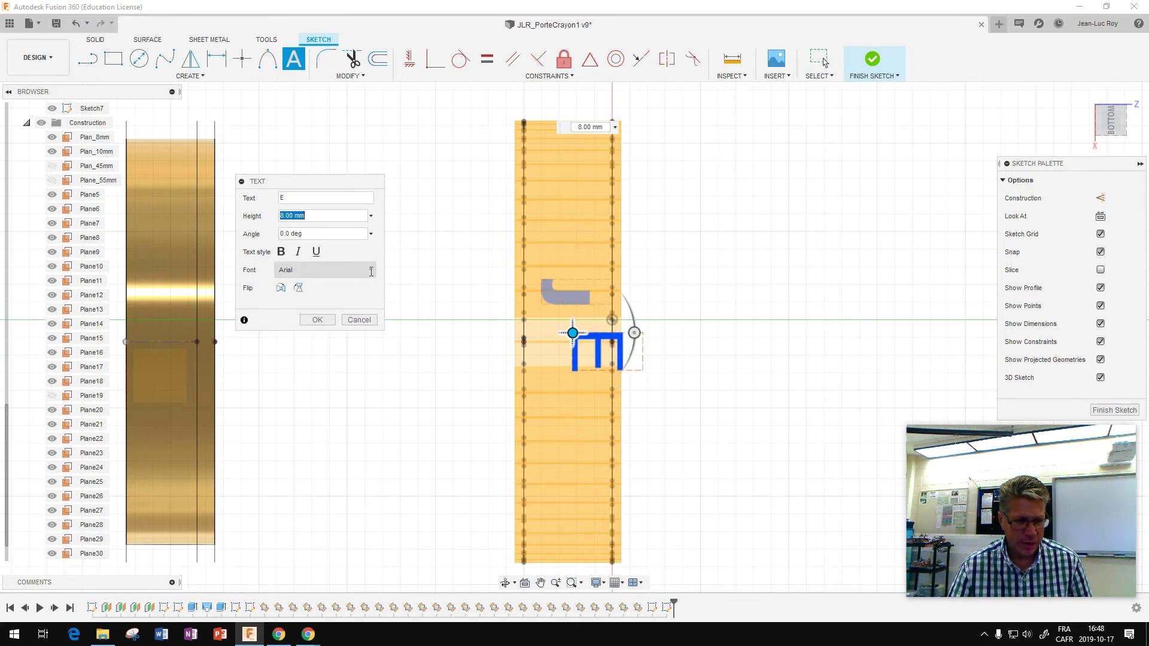
click(371, 272)
scroll(336, 305, down, 5)
scroll(341, 305, down, 10)
scroll(347, 303, down, 10)
click(344, 320)
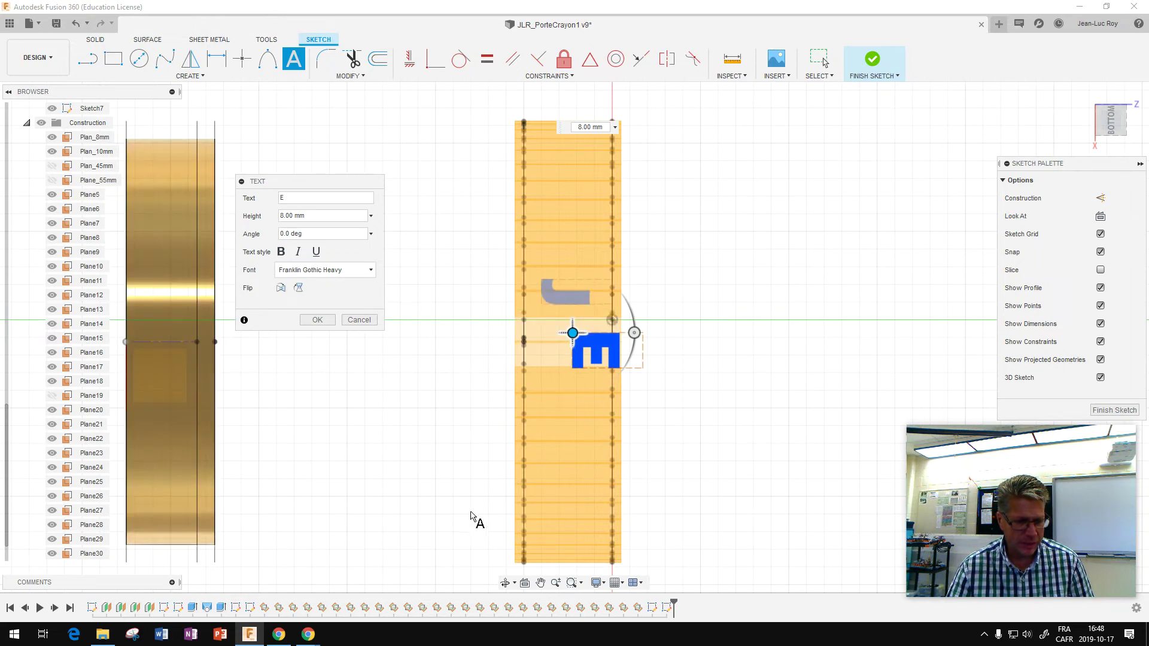
Tilt the view and hide Plane18 and Plane20 beside the letters.
click(504, 582)
mouse_move(454, 386)
mouse_down()
mouse_move(467, 390)
mouse_move(449, 359)
mouse_move(497, 357)
mouse_move(543, 387)
mouse_up()
key(Escape)
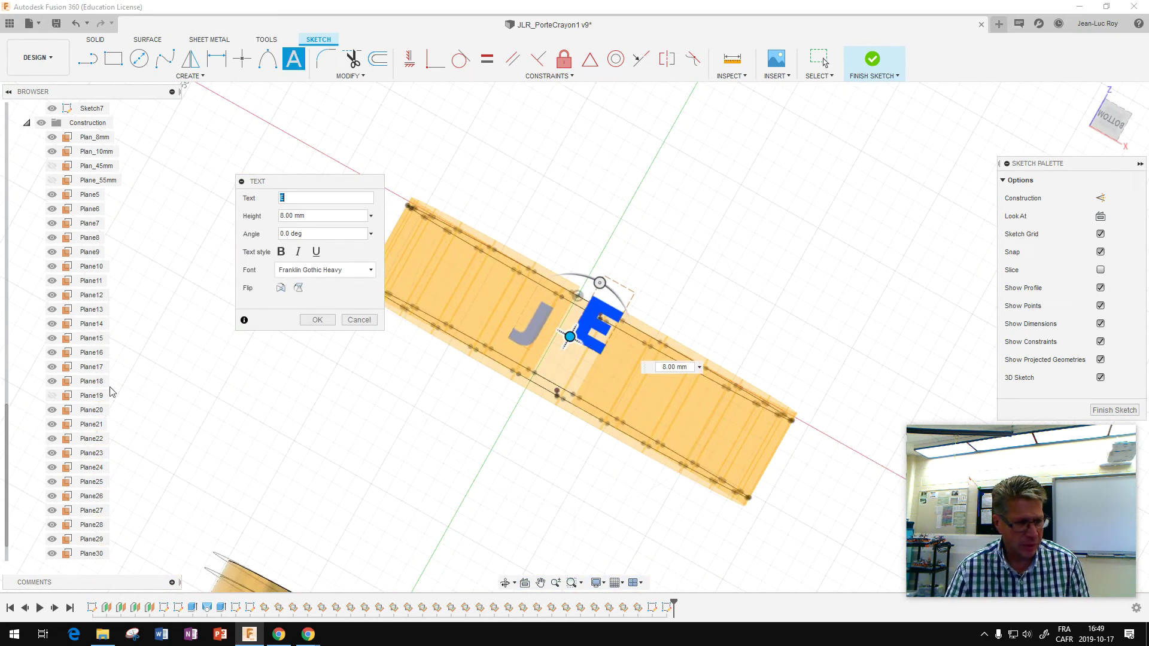
click(52, 398)
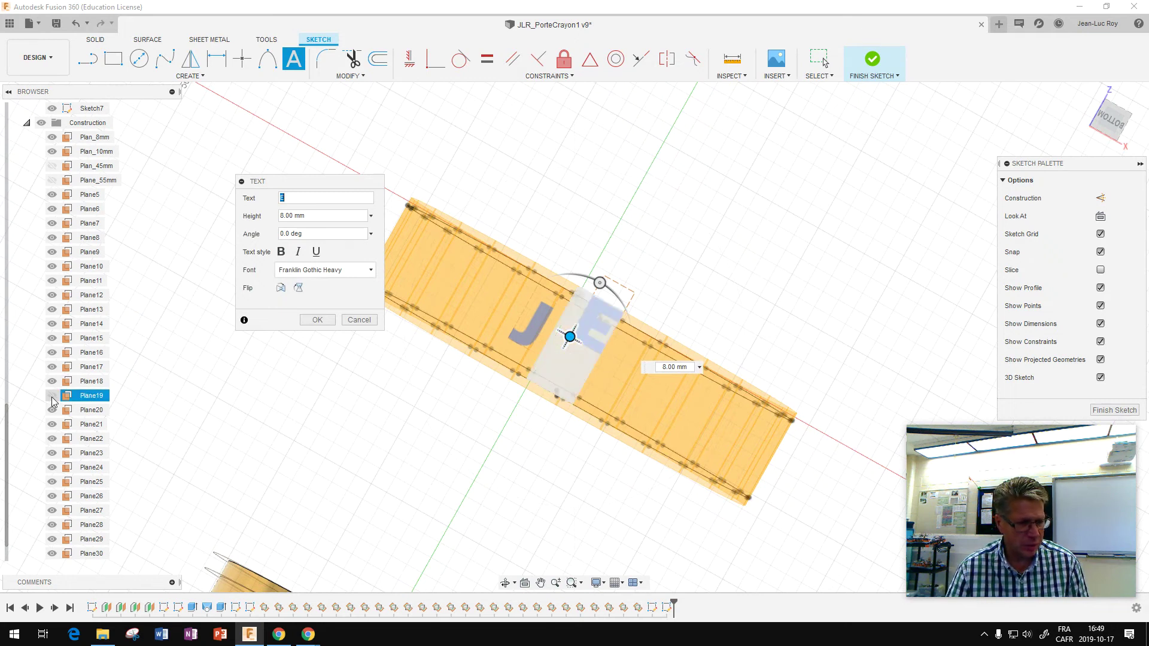
click(52, 396)
click(52, 382)
click(52, 411)
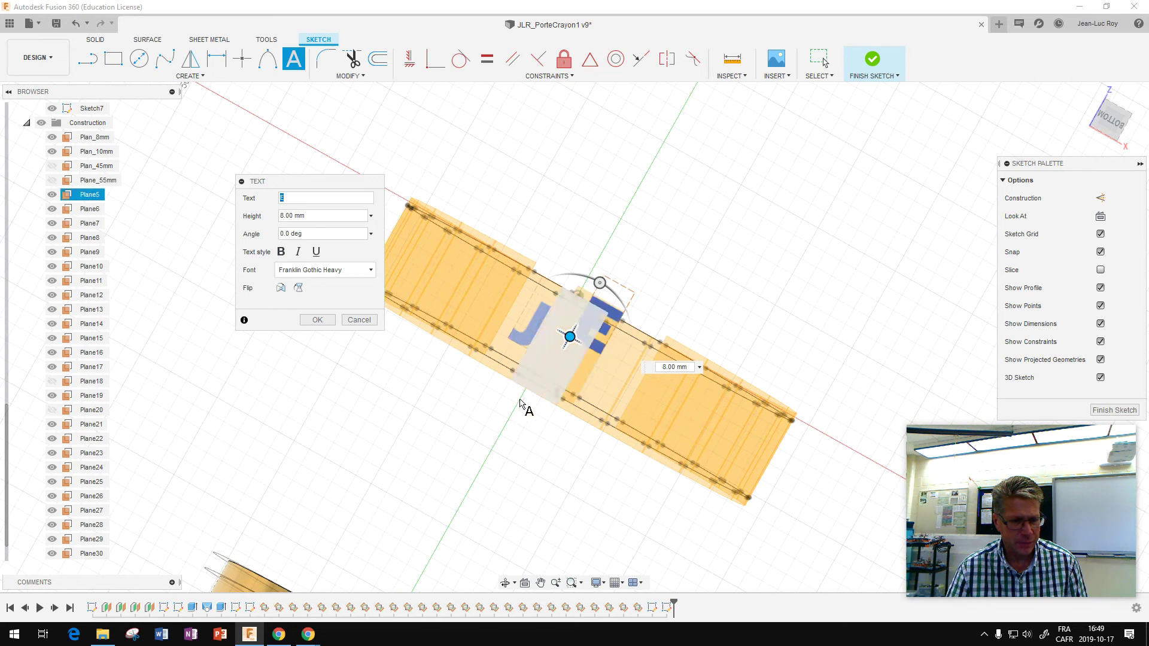
scroll(541, 397, up, 2)
scroll(603, 279, up, 2)
scroll(622, 245, up, 2)
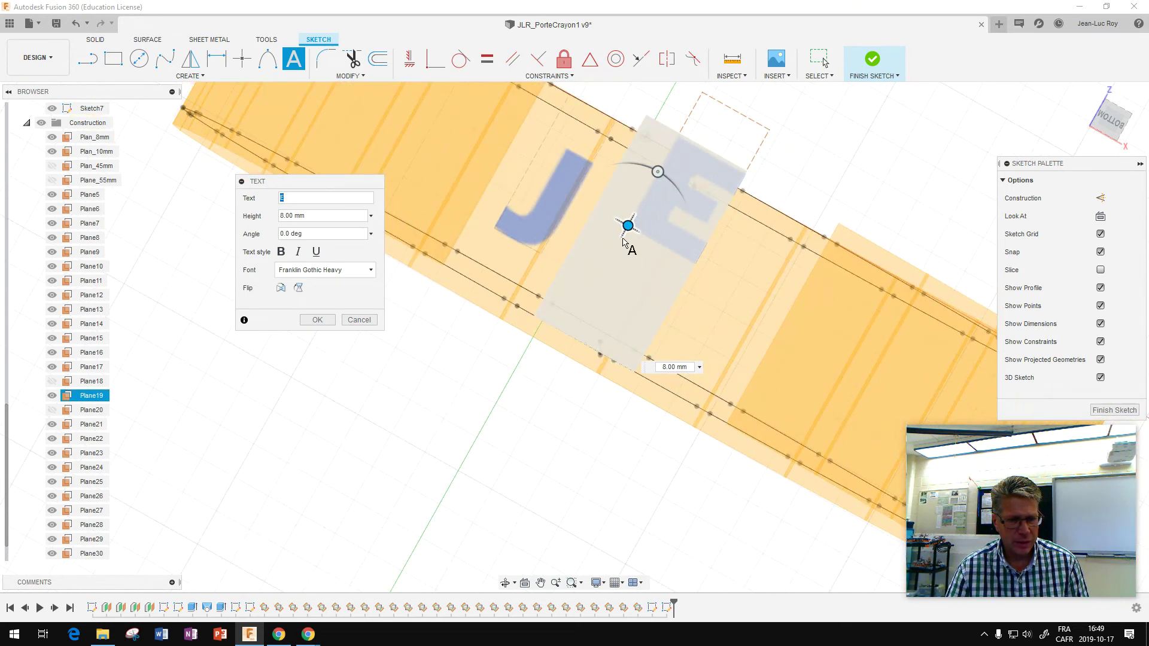
Move the E beside the J, snap its anchor to a band point, commit and finish Sketch7.
mouse_move(627, 225)
mouse_down()
mouse_move(582, 276)
mouse_move(560, 282)
mouse_move(567, 290)
mouse_up()
click(506, 583)
mouse_move(482, 506)
mouse_down()
mouse_move(464, 505)
mouse_move(541, 437)
mouse_up()
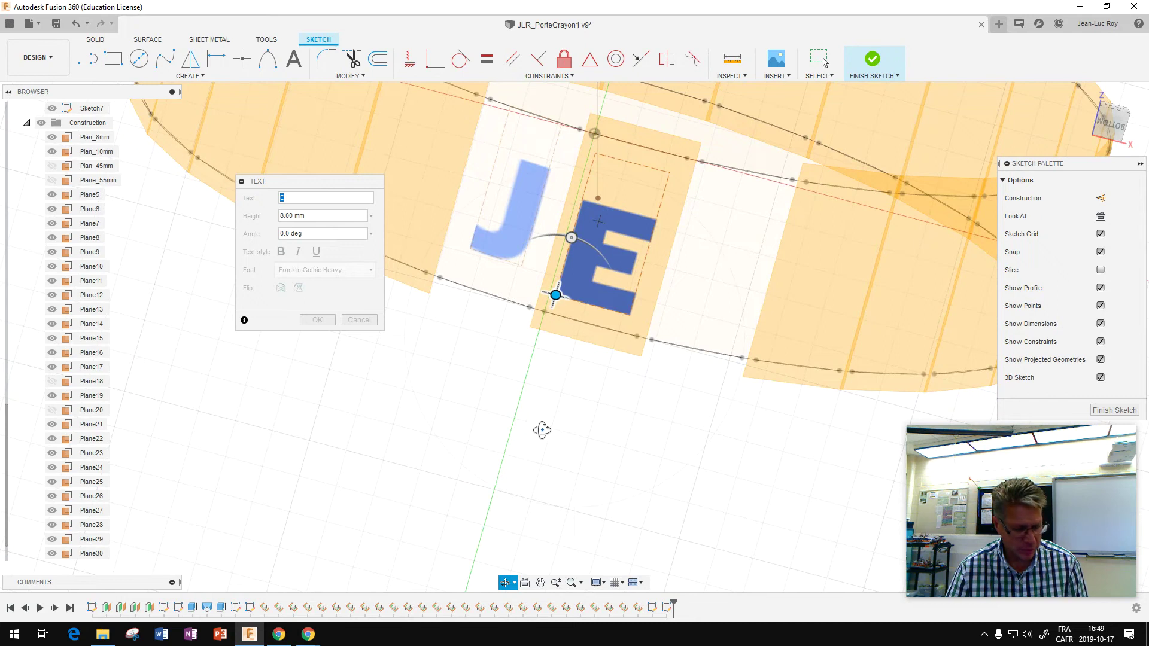
key(Escape)
drag(553, 293, 565, 277)
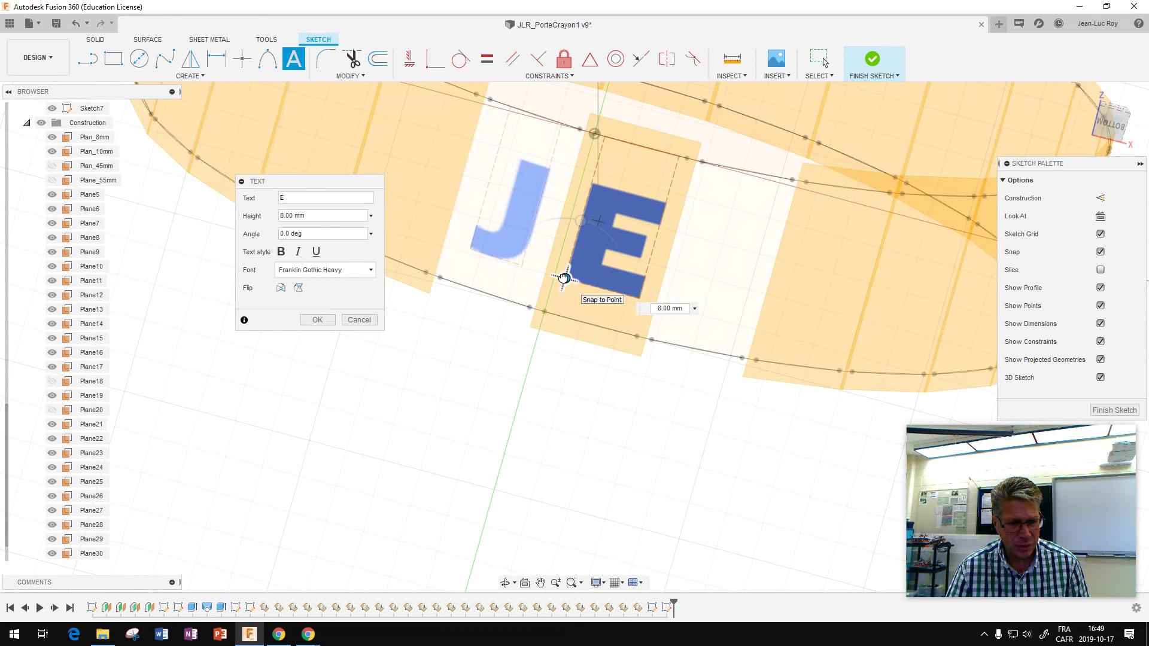
drag(563, 276, 564, 278)
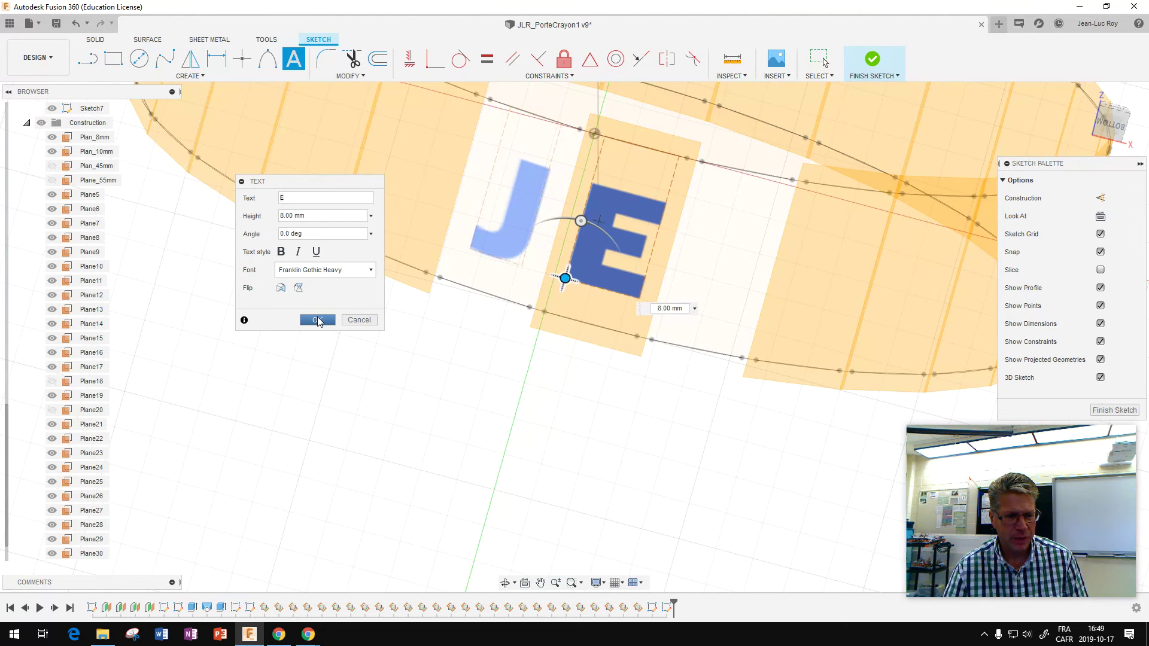
click(317, 320)
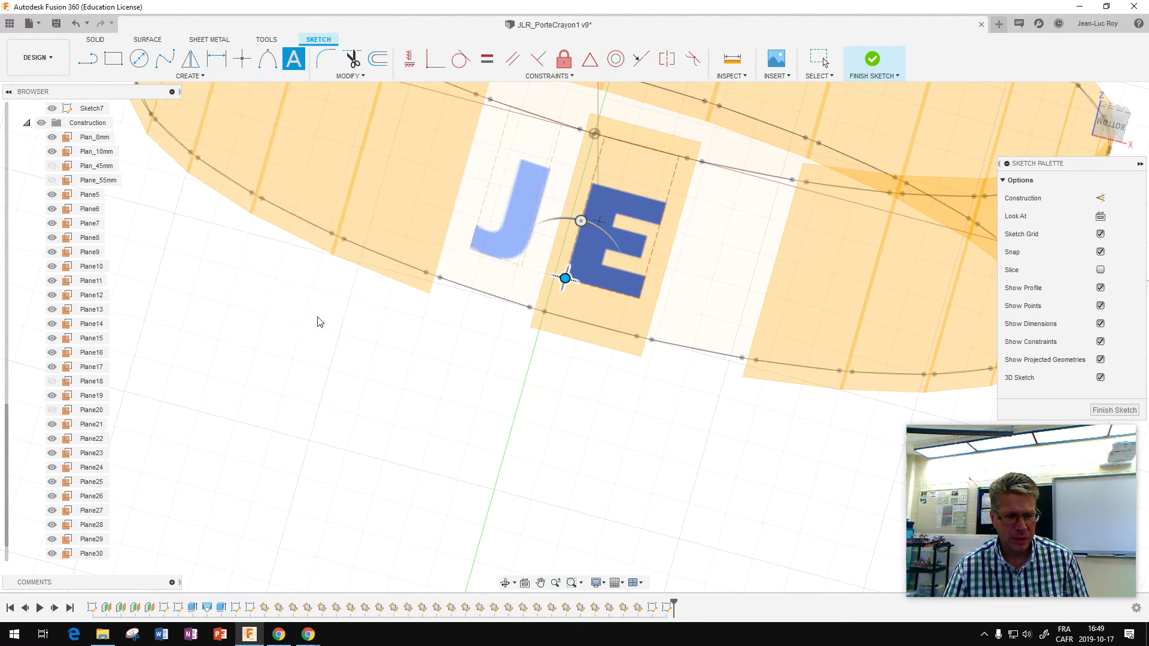
click(874, 64)
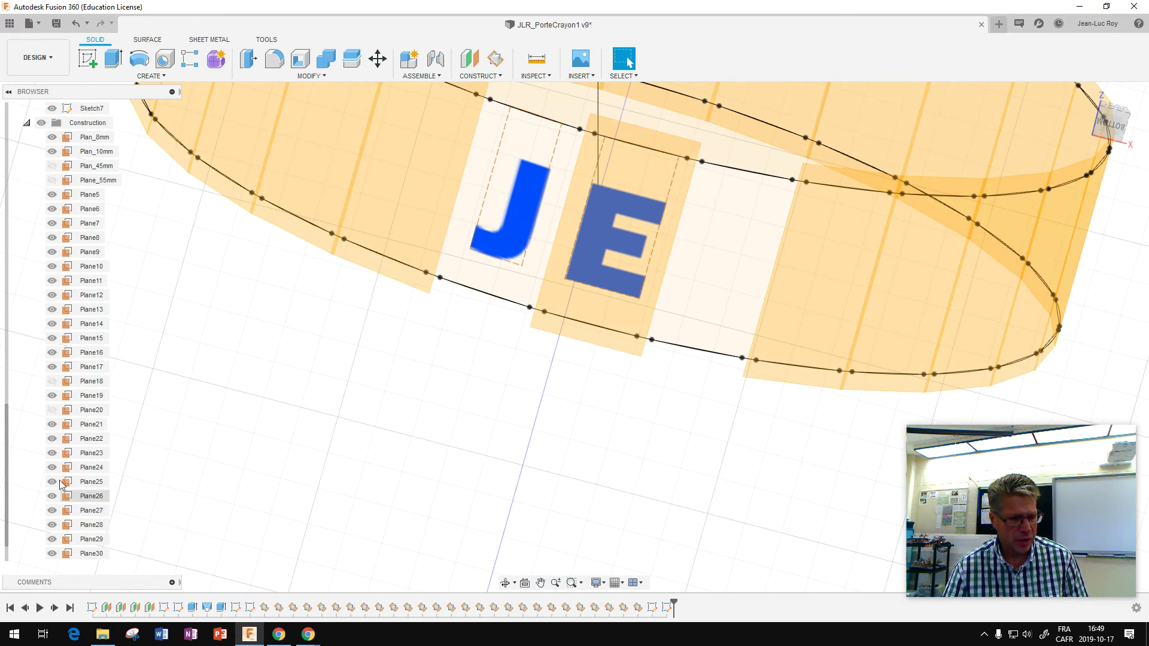
Make Plane20 and Plane18 visible again.
click(52, 410)
click(52, 381)
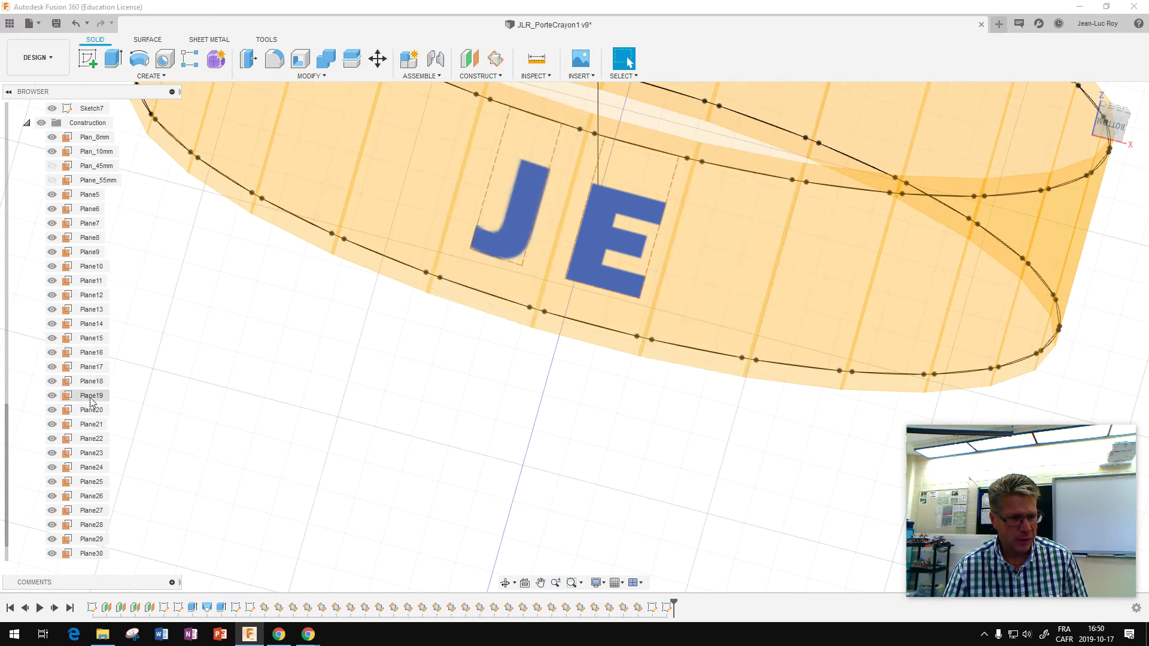
scroll(96, 335, up, 2)
scroll(95, 334, up, 2)
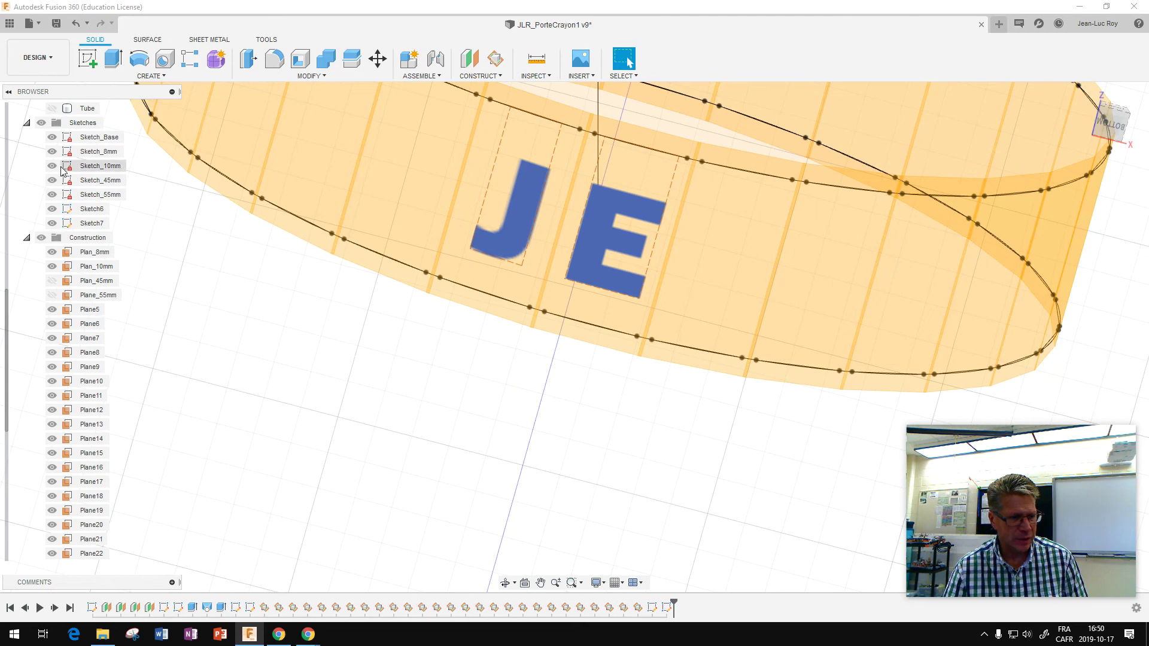
scroll(55, 170, up, 2)
Show the Tube body and zoom out to view the whole tube with JE.
click(52, 166)
scroll(302, 309, down, 5)
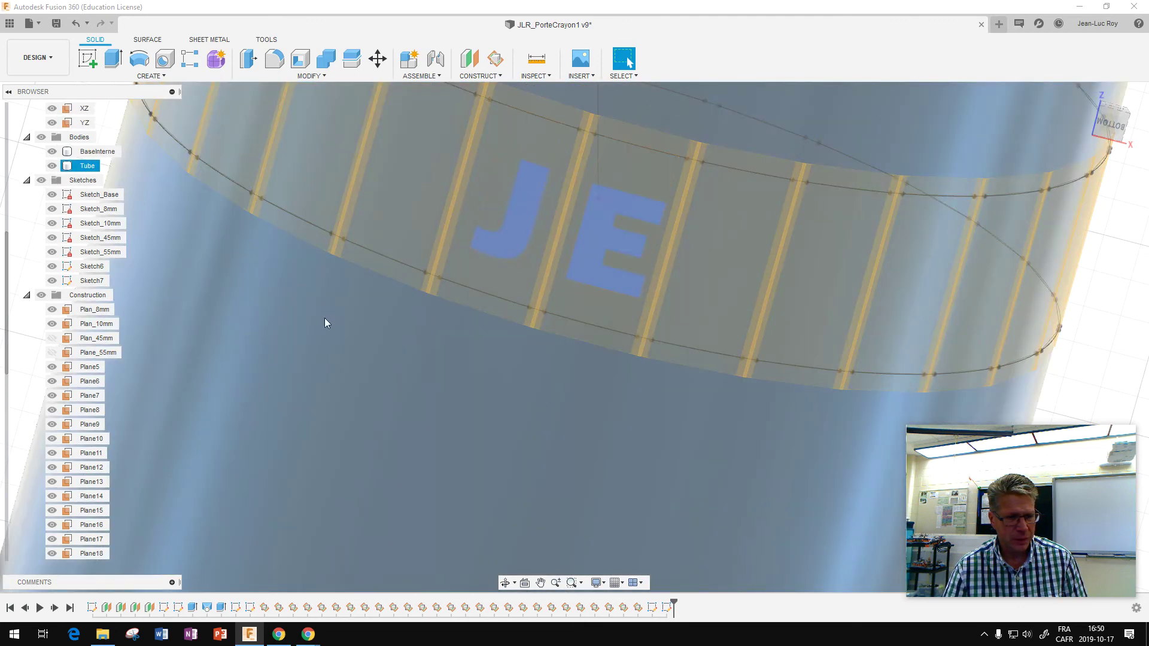
scroll(368, 336, down, 3)
scroll(569, 318, down, 2)
click(675, 357)
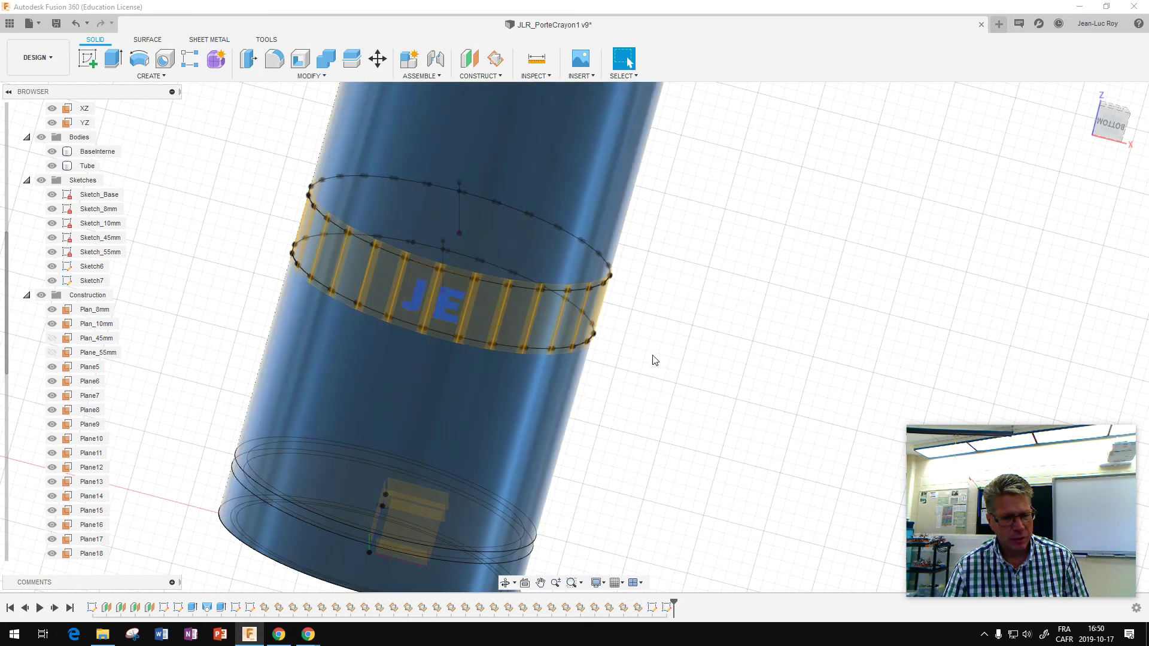
scroll(653, 358, down, 2)
scroll(653, 358, down, 1)
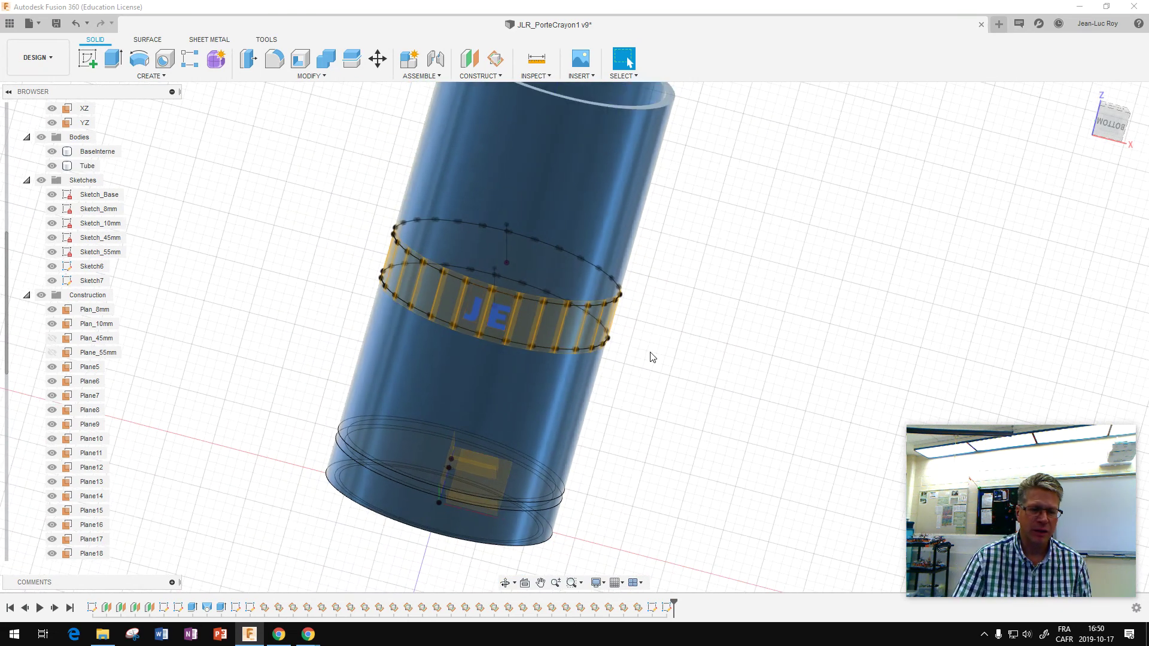
scroll(652, 357, up, 2)
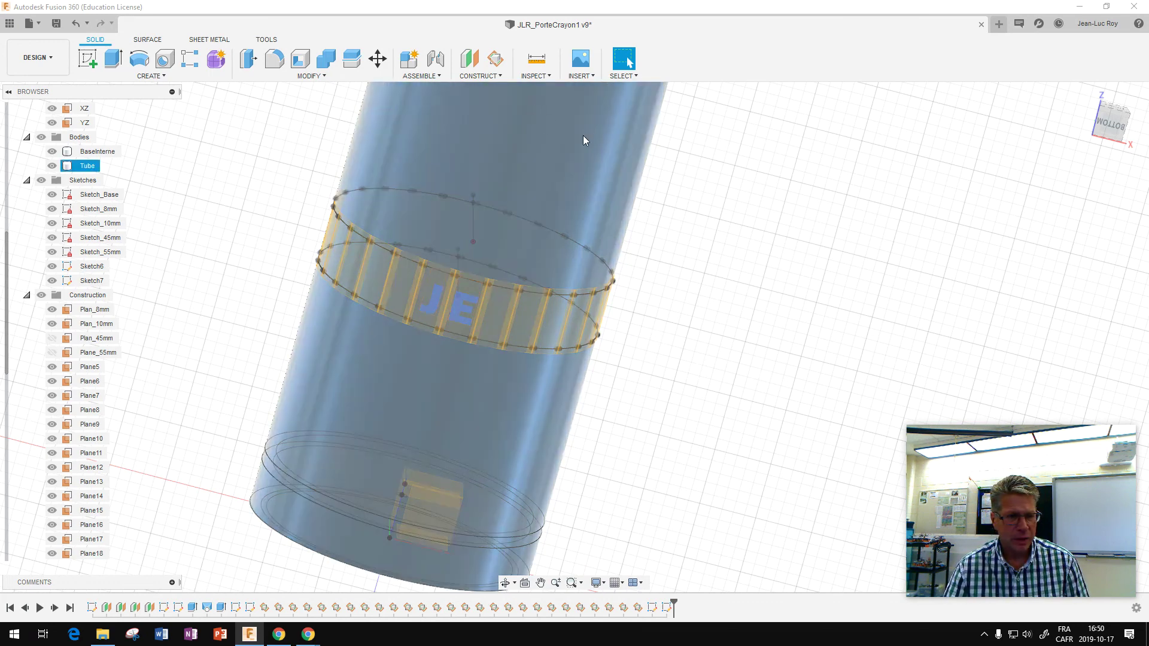
Save the design as version 10 with the description 'JLR_PorteCrayon1'.
click(56, 24)
triple_click(581, 308)
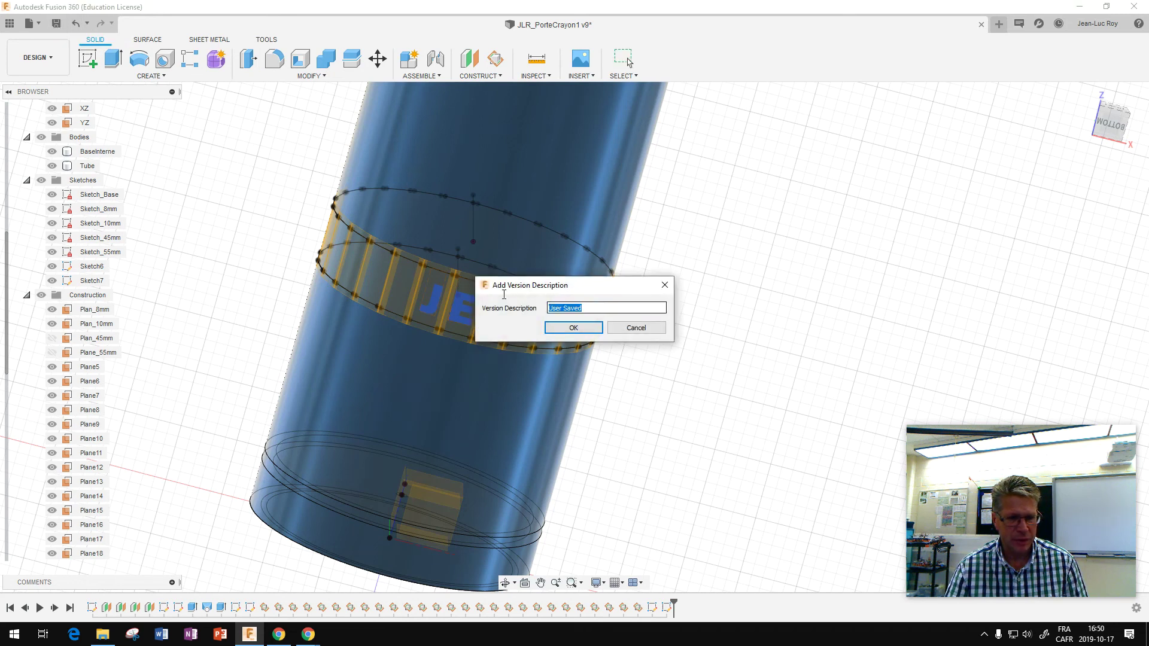
text(JLR_)
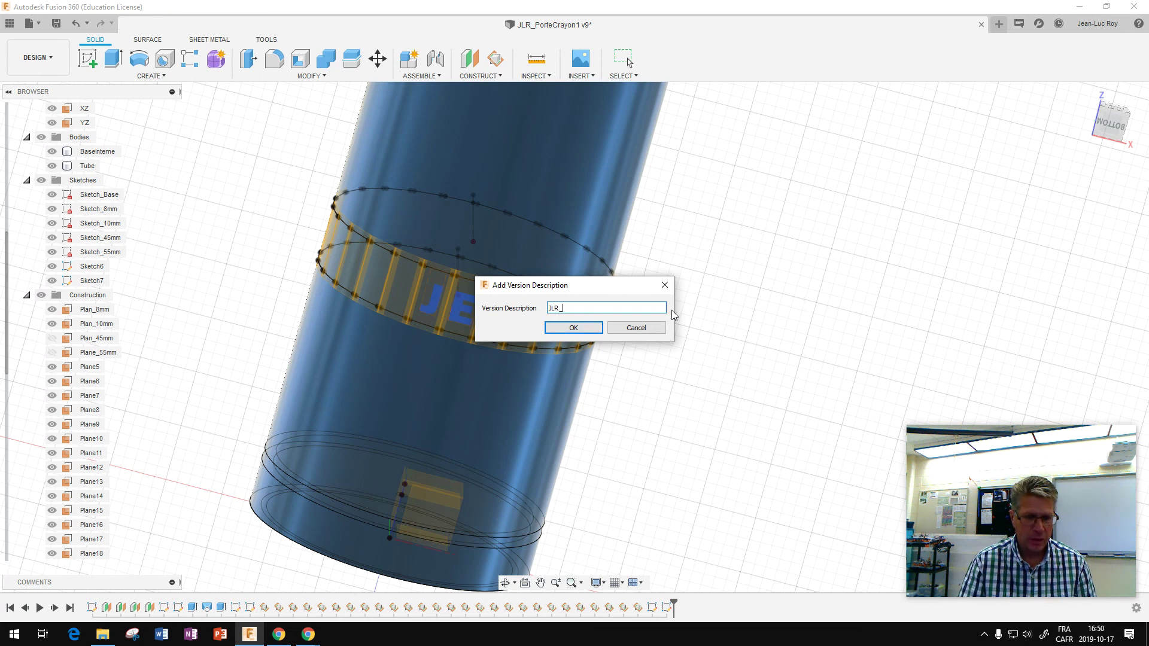
text(PorteCrayon1)
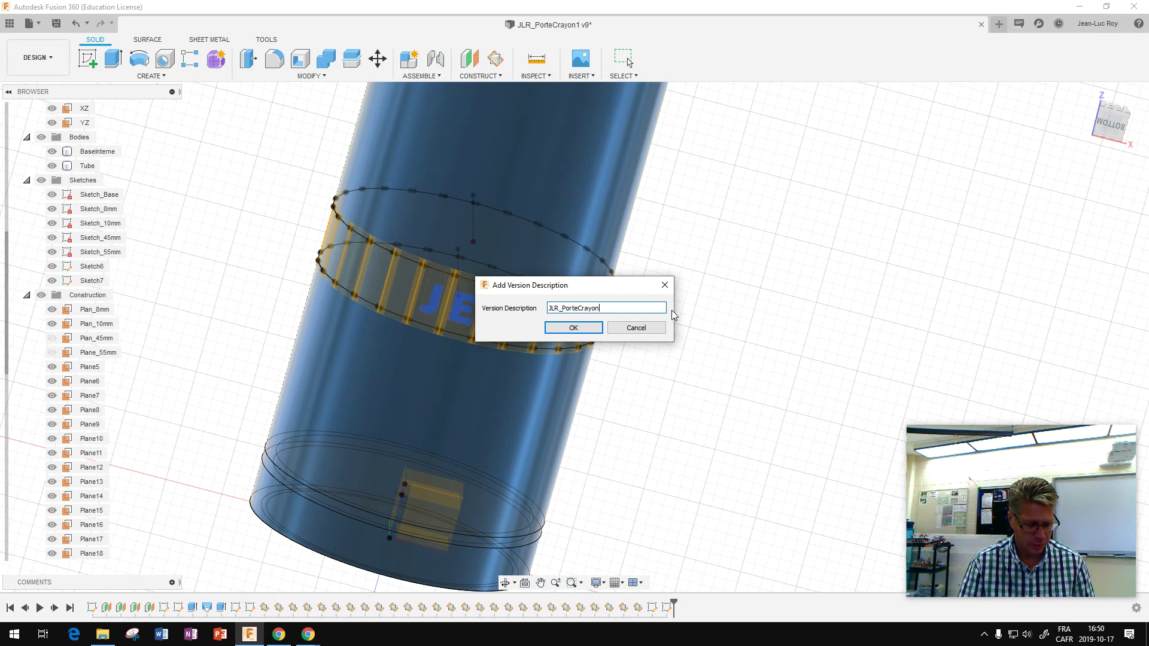
click(576, 329)
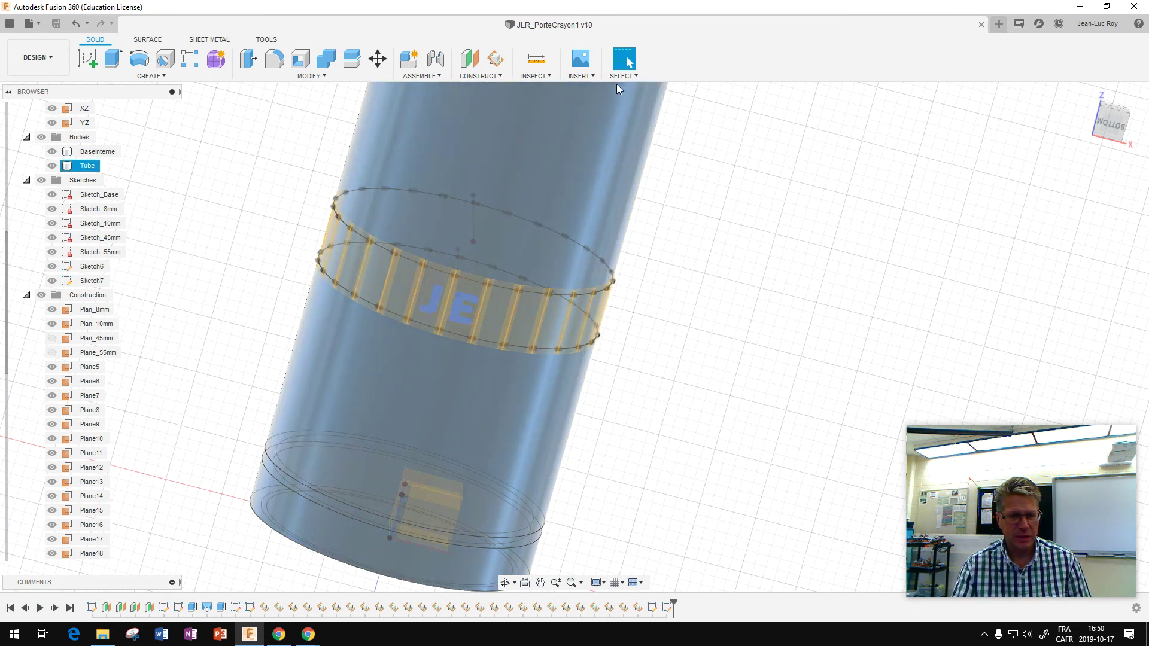
click(862, 151)
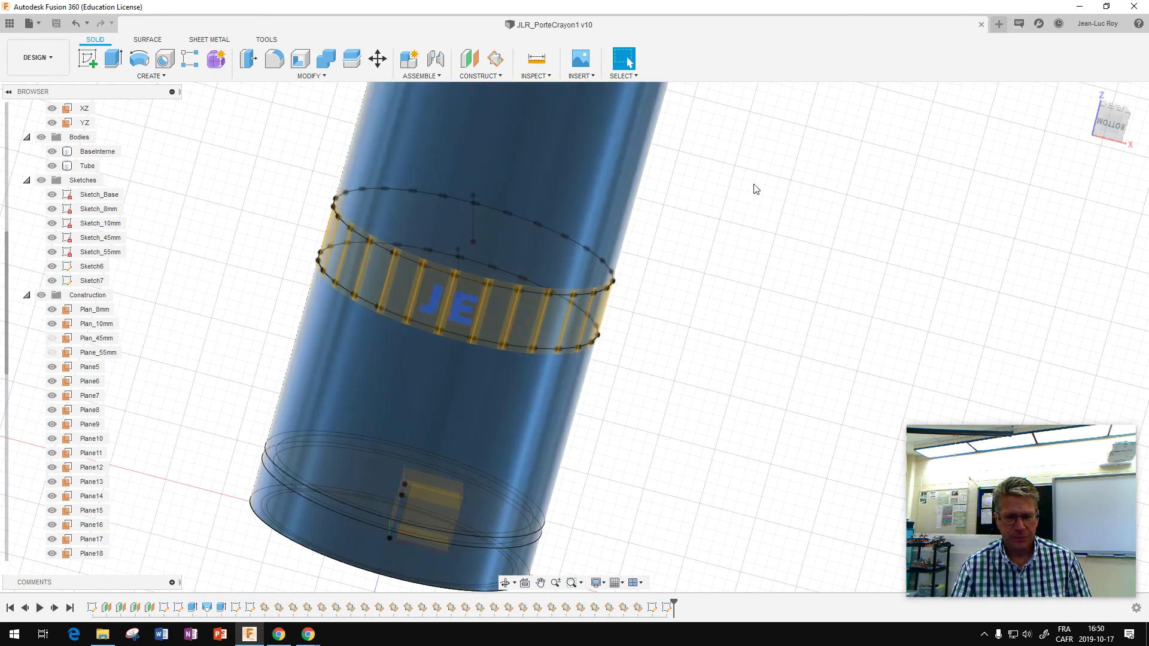